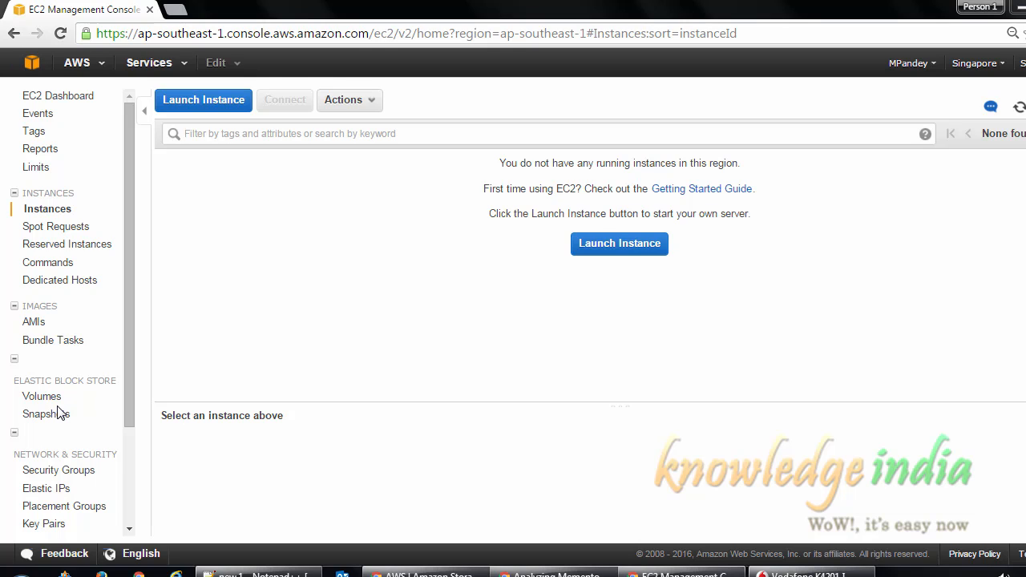
# Start launching a new EC2 instance and choose the Microsoft Windows Server 2008 R2 Base image
pyautogui.click(213, 102)
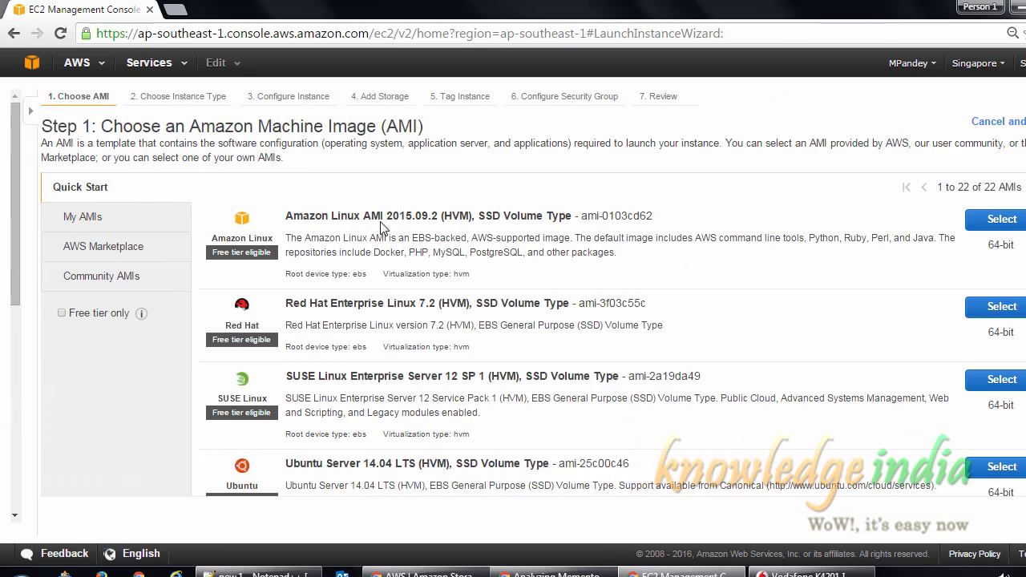
pyautogui.scroll(-3, 361, 373)
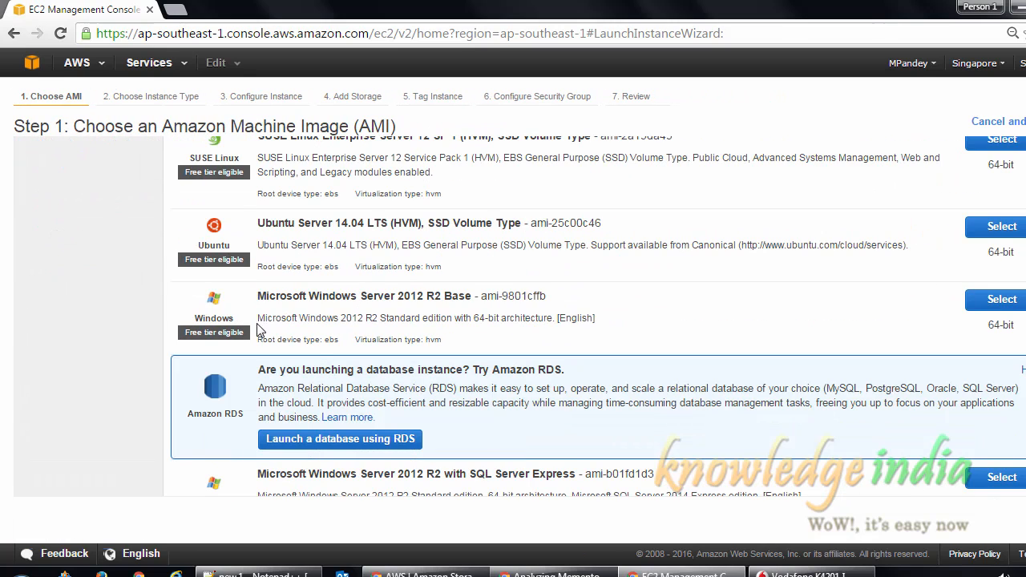
pyautogui.scroll(-5, 383, 311)
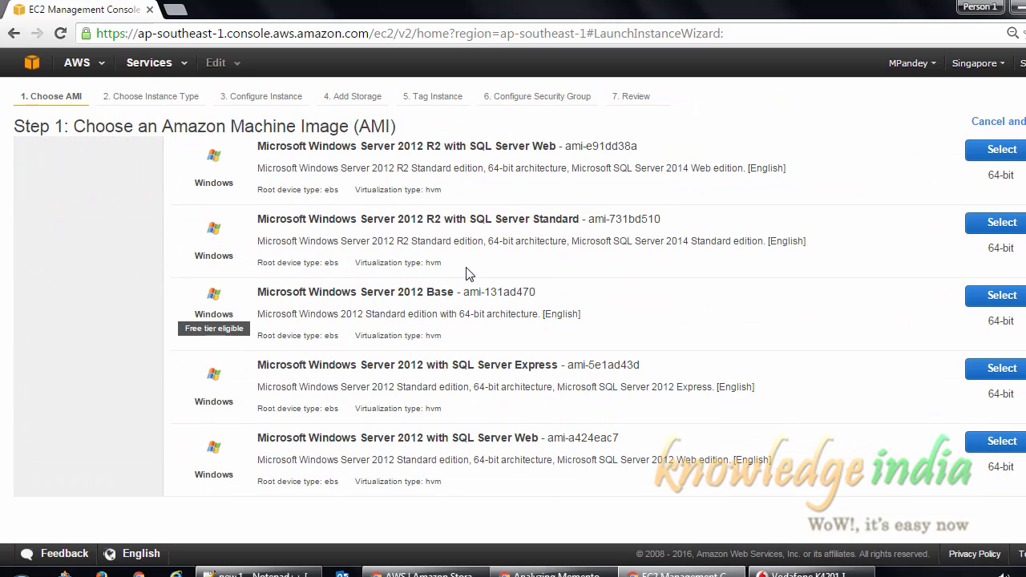
pyautogui.scroll(-3, 515, 294)
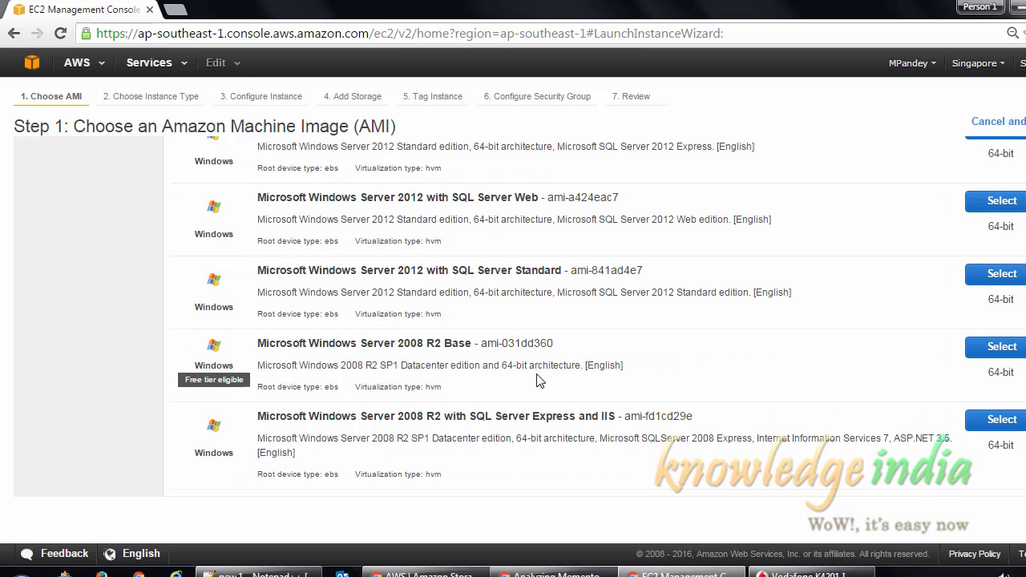
pyautogui.click(988, 351)
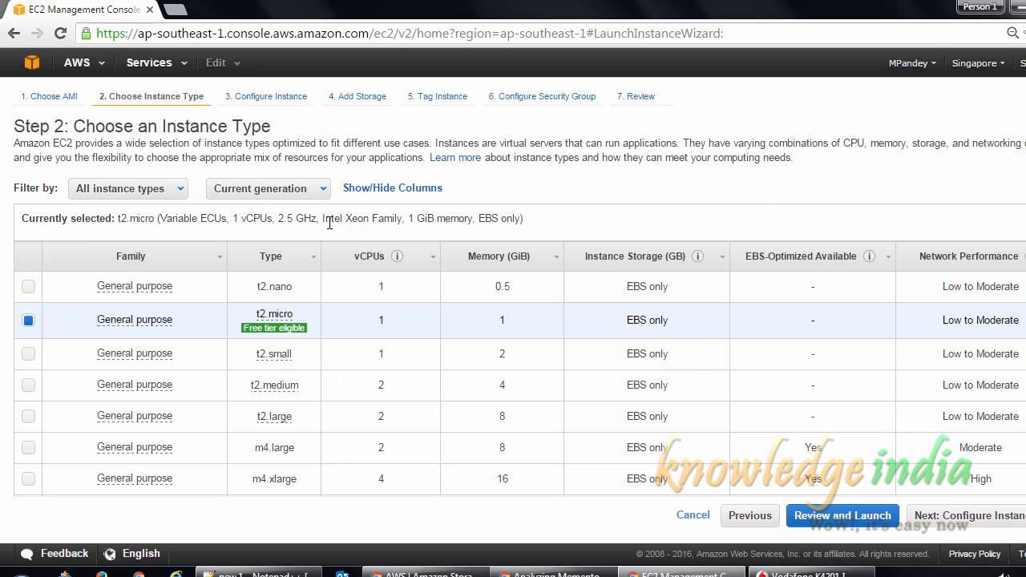
# Choose the t2.medium instance type and accept the default instance details
pyautogui.click(28, 385)
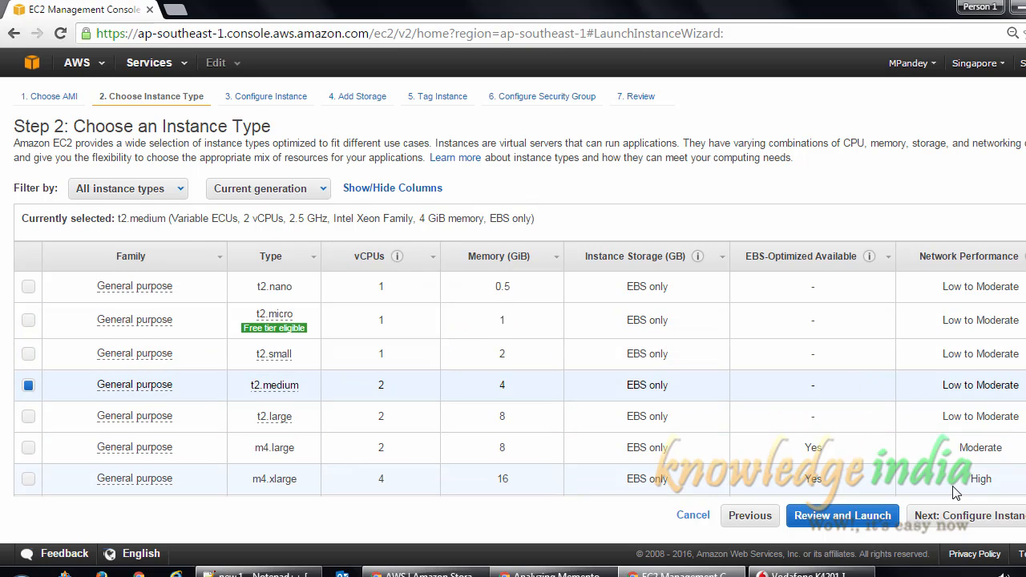
pyautogui.click(961, 516)
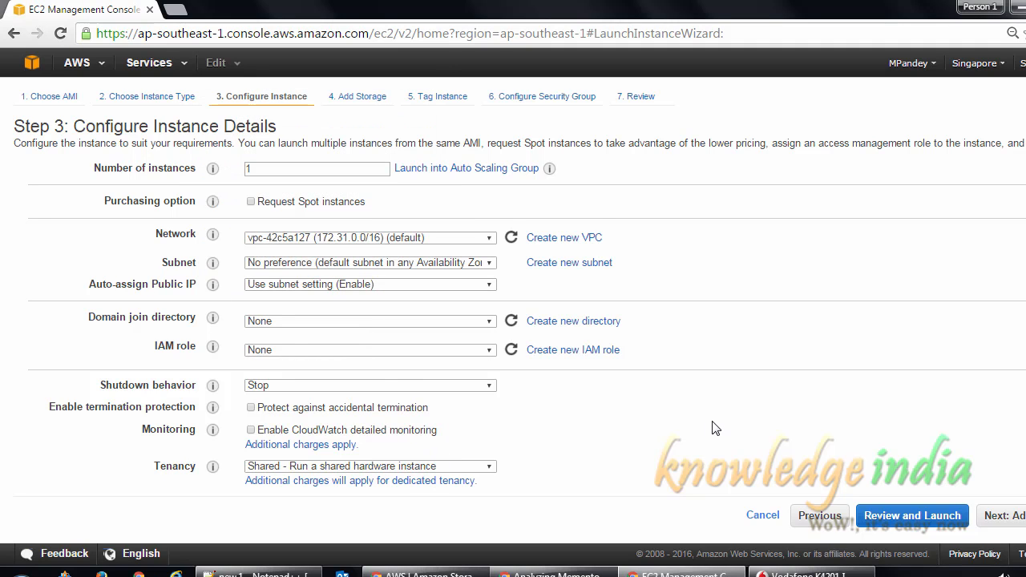
pyautogui.click(1001, 515)
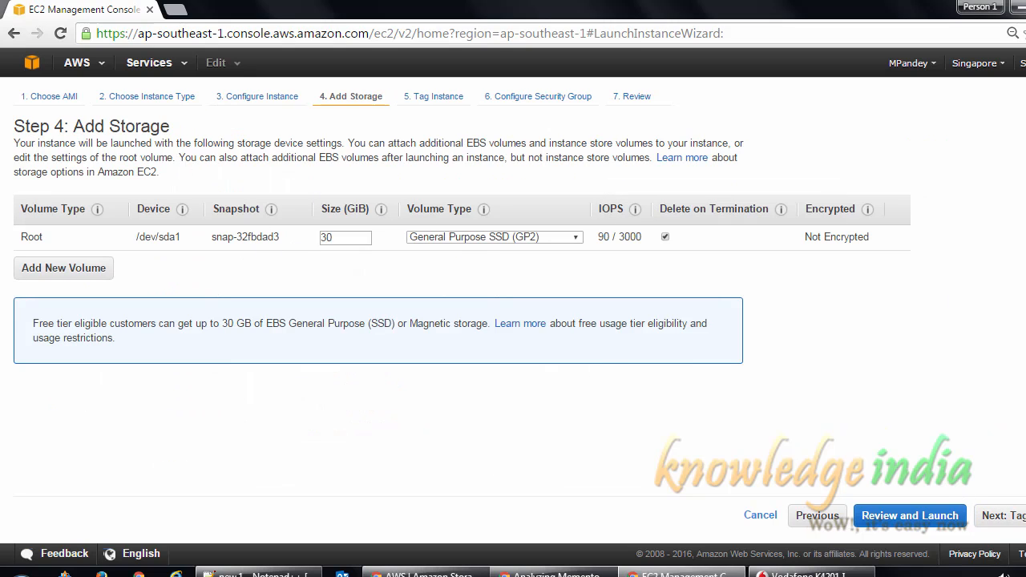
# Keep the default storage and set the instance's Name tag to SG testing
pyautogui.click(1008, 515)
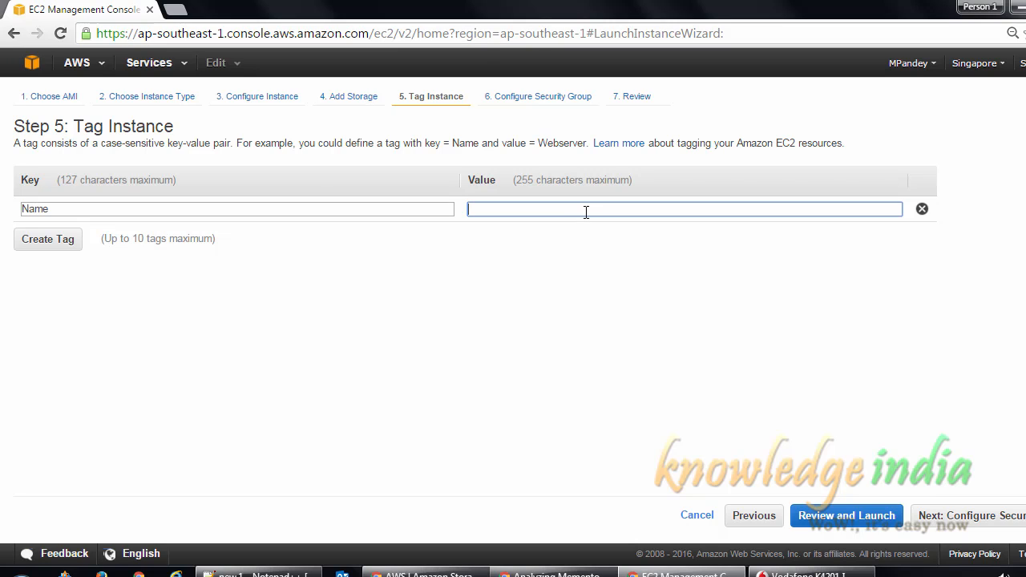
pyautogui.write('SG testing')
pyautogui.click(961, 519)
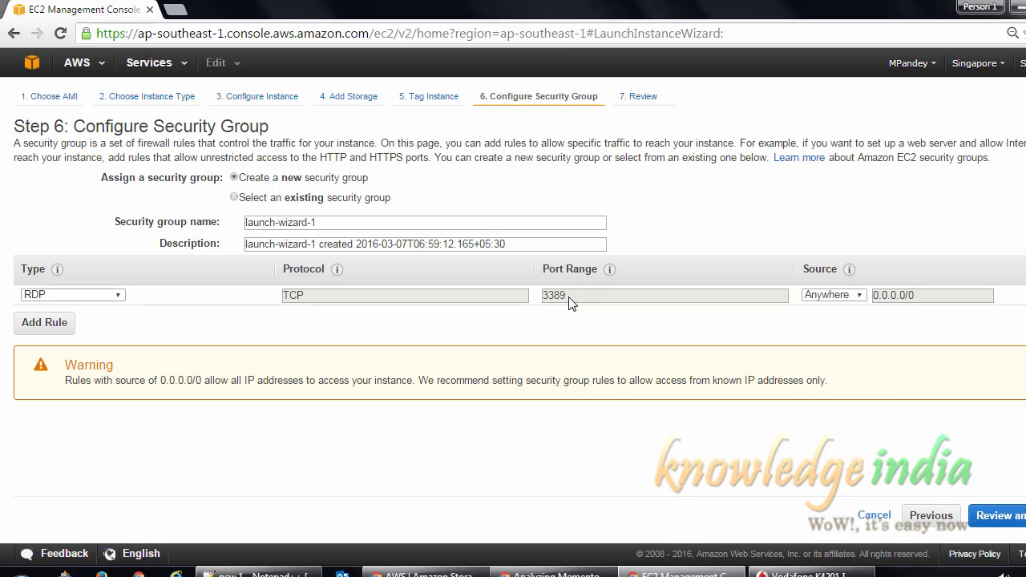
# Keep Anywhere as the source of the new security group's RDP rule and review the launch settings
pyautogui.click(860, 296)
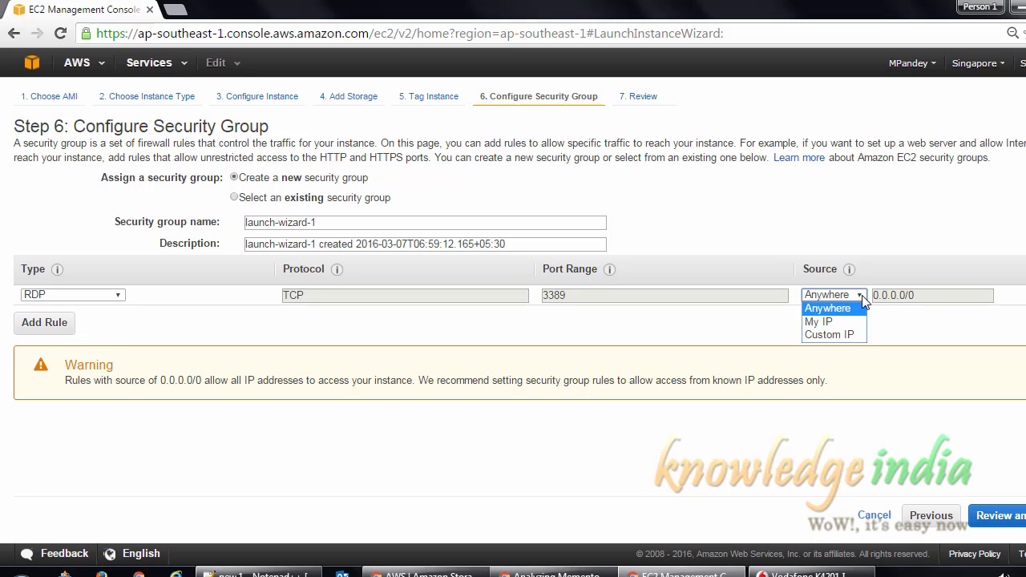
pyautogui.click(861, 296)
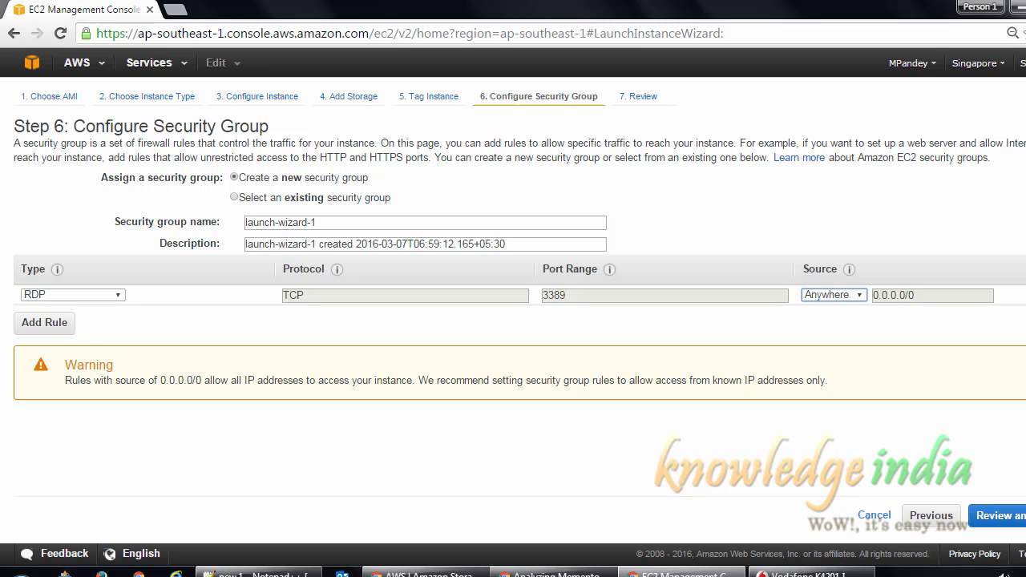
pyautogui.click(1017, 522)
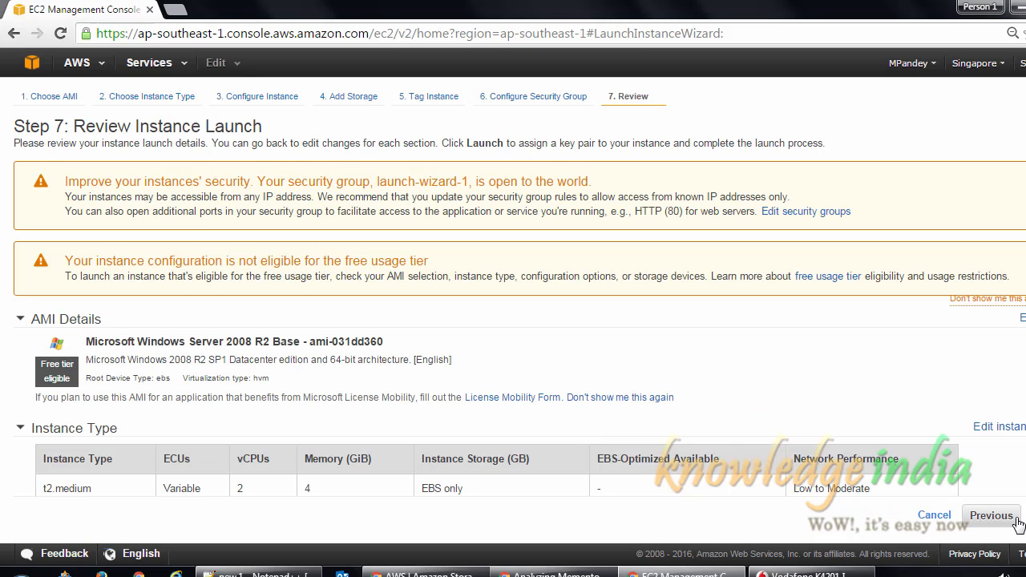
pyautogui.scroll(-4, 527, 332)
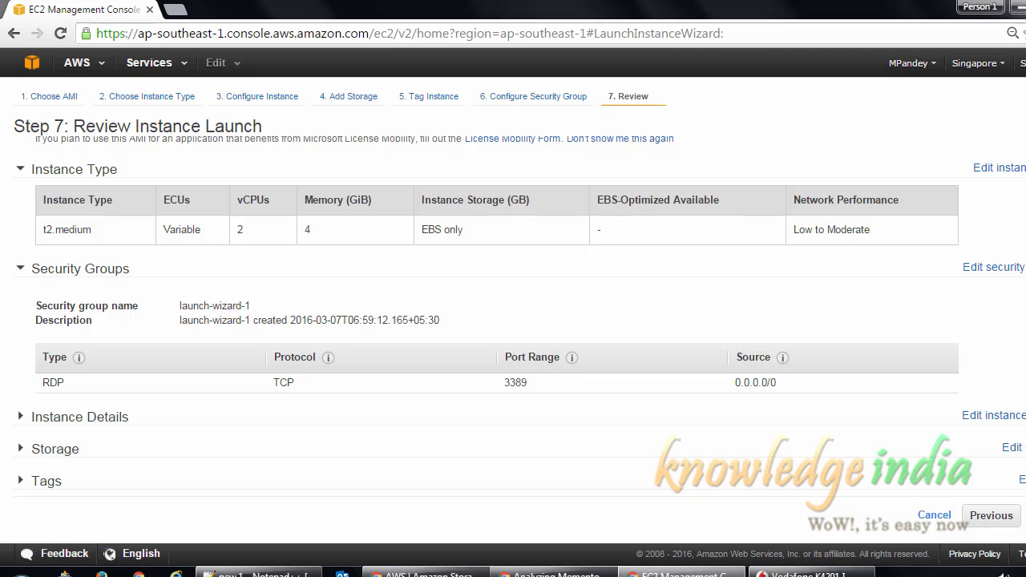
# Create and download a new key pair named sgtest, and launch the instance with it
pyautogui.click(1025, 516)
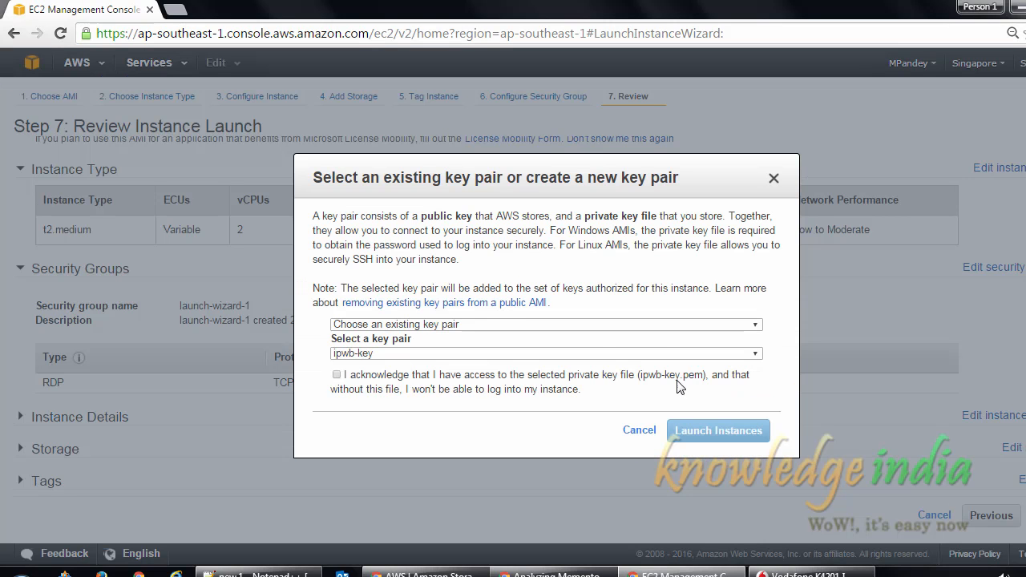
pyautogui.click(371, 353)
pyautogui.click(372, 353)
pyautogui.click(422, 326)
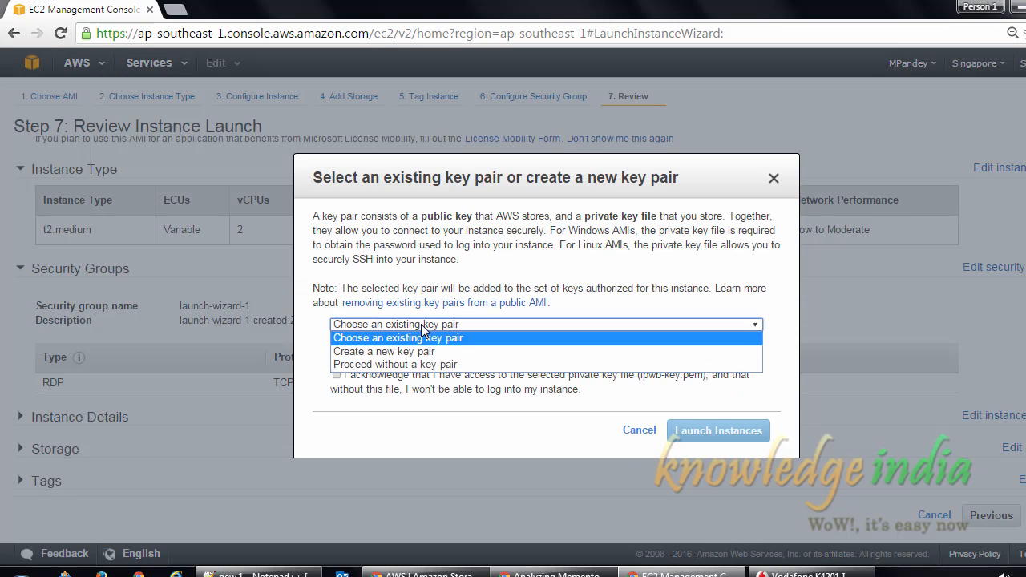
pyautogui.click(398, 353)
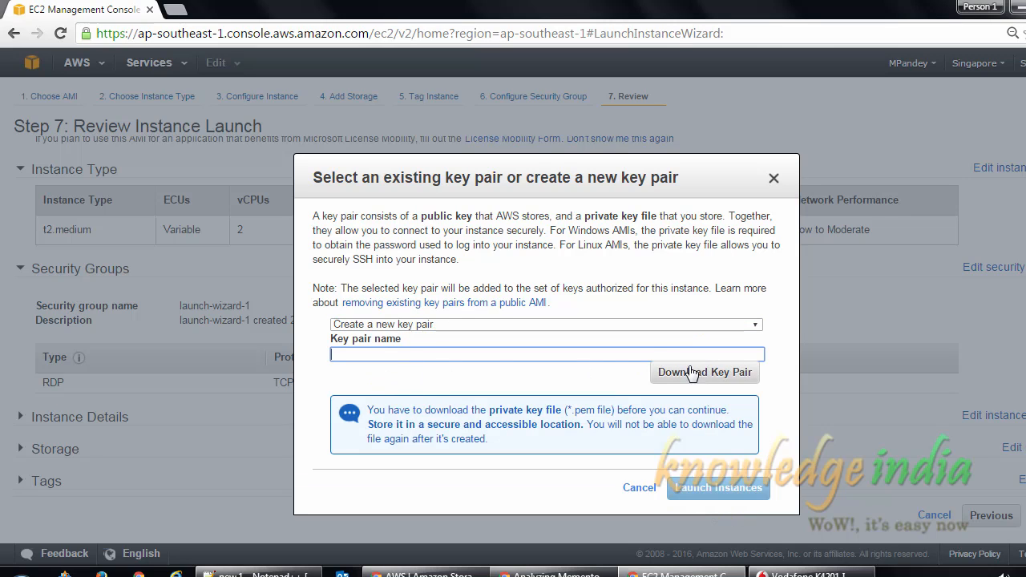
pyautogui.write('g')
pyautogui.write('sgtest')
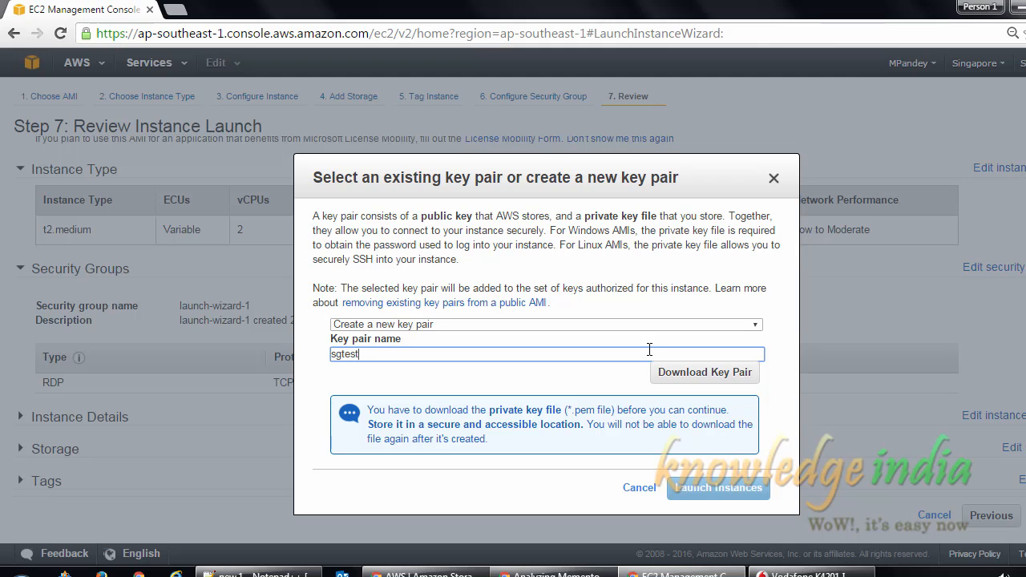
pyautogui.click(690, 373)
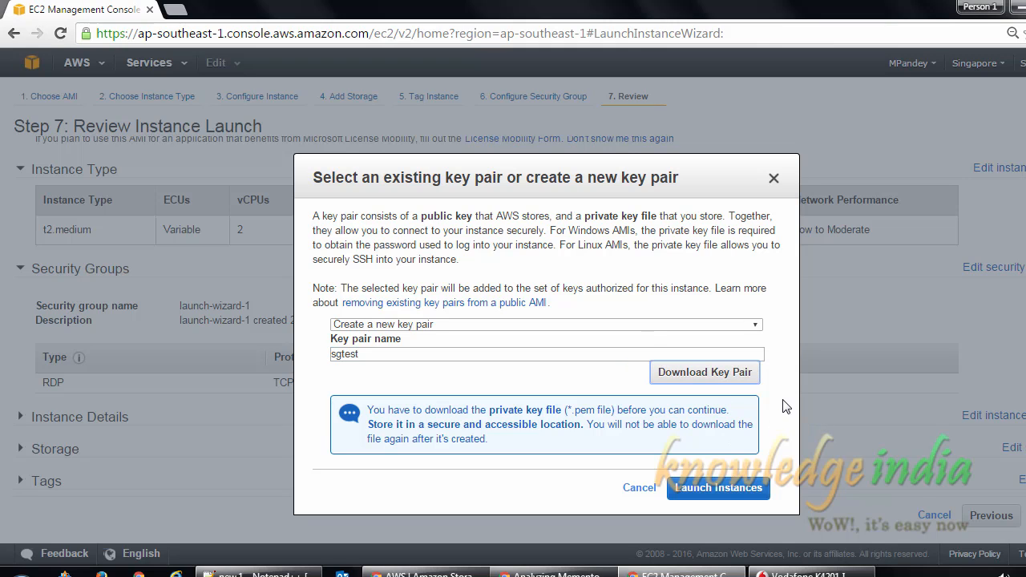
pyautogui.click(699, 490)
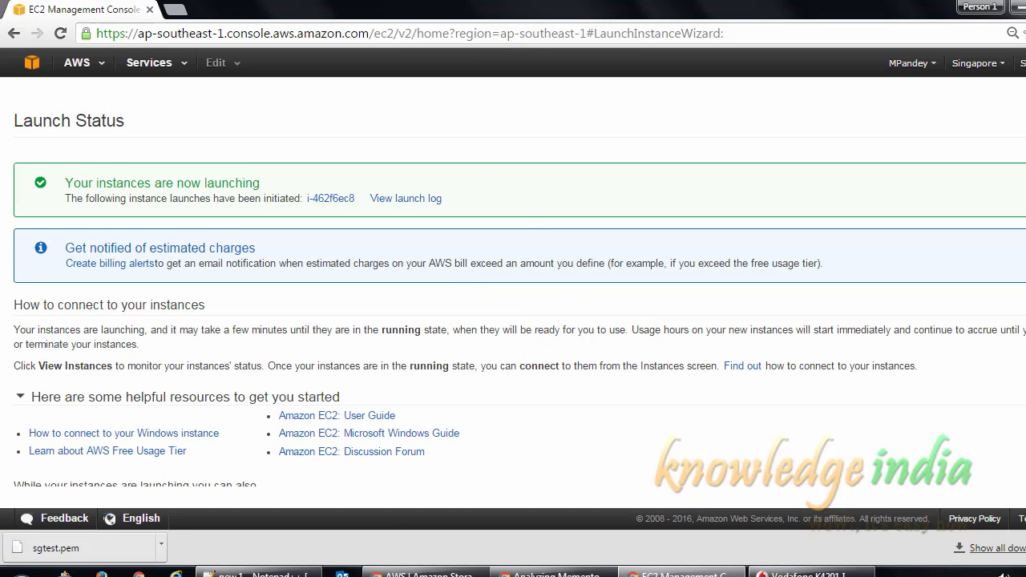
# Open the launched instance in the instances list, refresh its status, and request its Windows administrator password
pyautogui.click(335, 199)
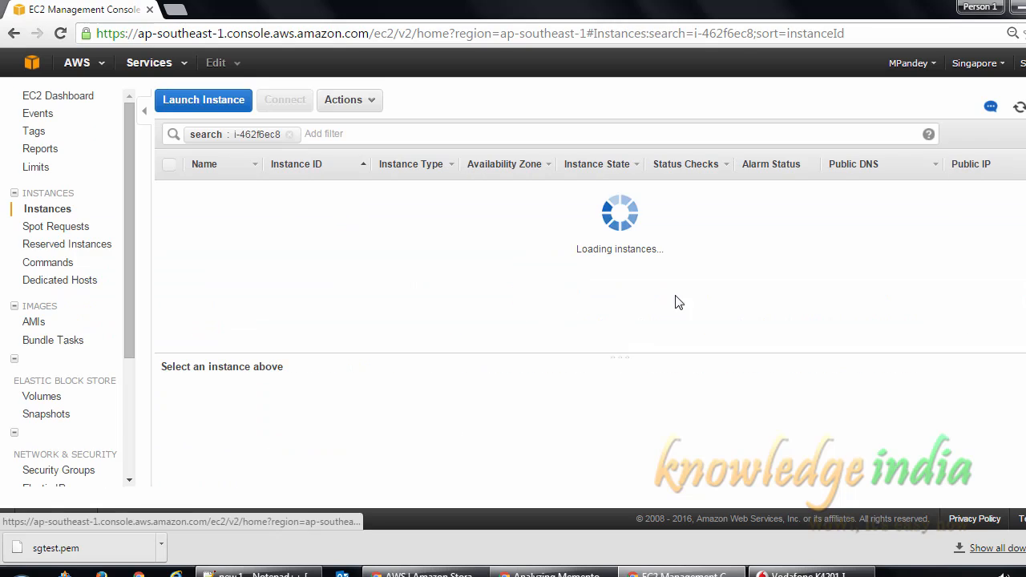
pyautogui.click(1020, 107)
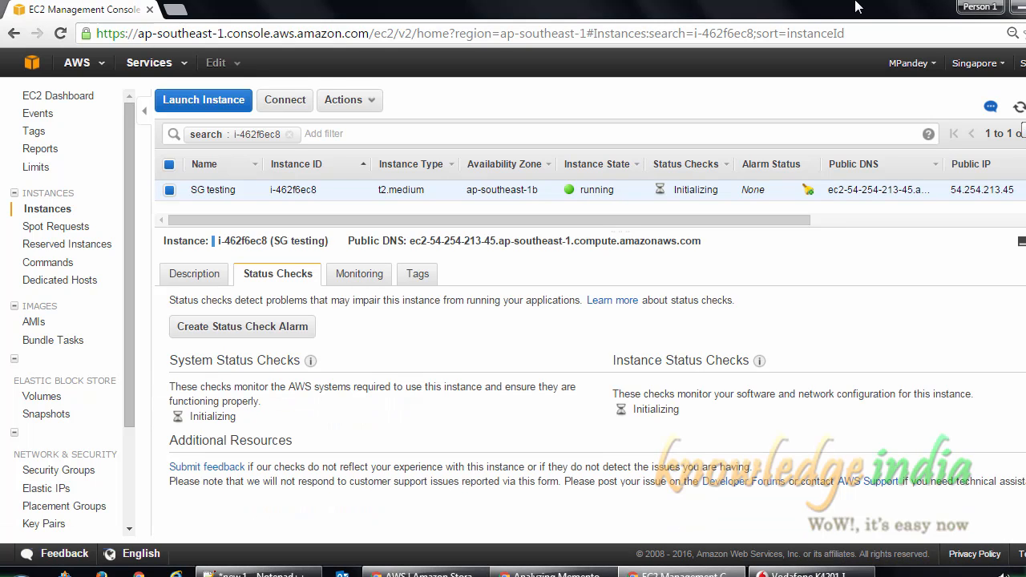
pyautogui.rightClick(636, 193)
pyautogui.click(689, 211)
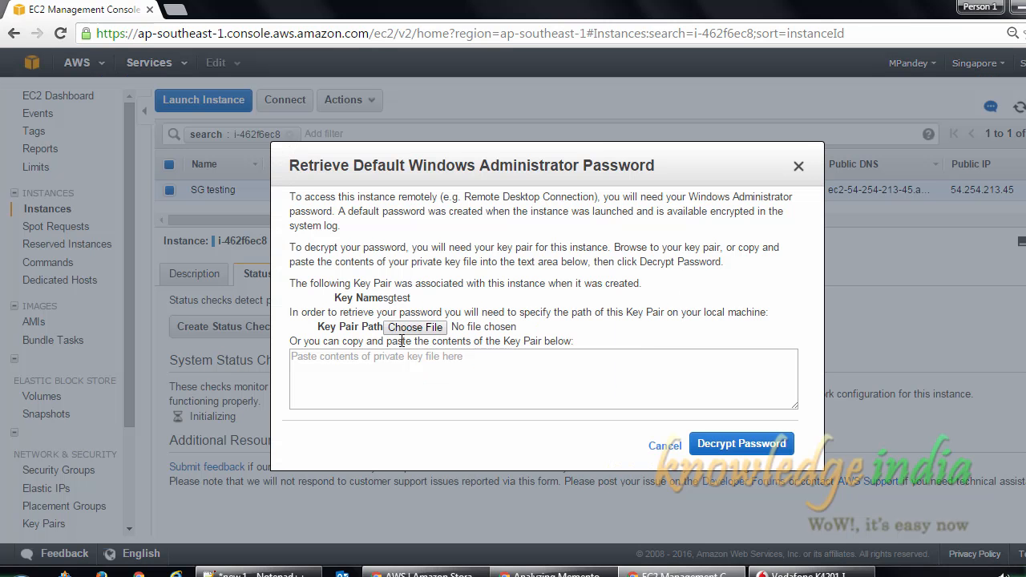
# Load the private key file sgtest.pem from Downloads and decrypt the instance's administrator password
pyautogui.click(401, 328)
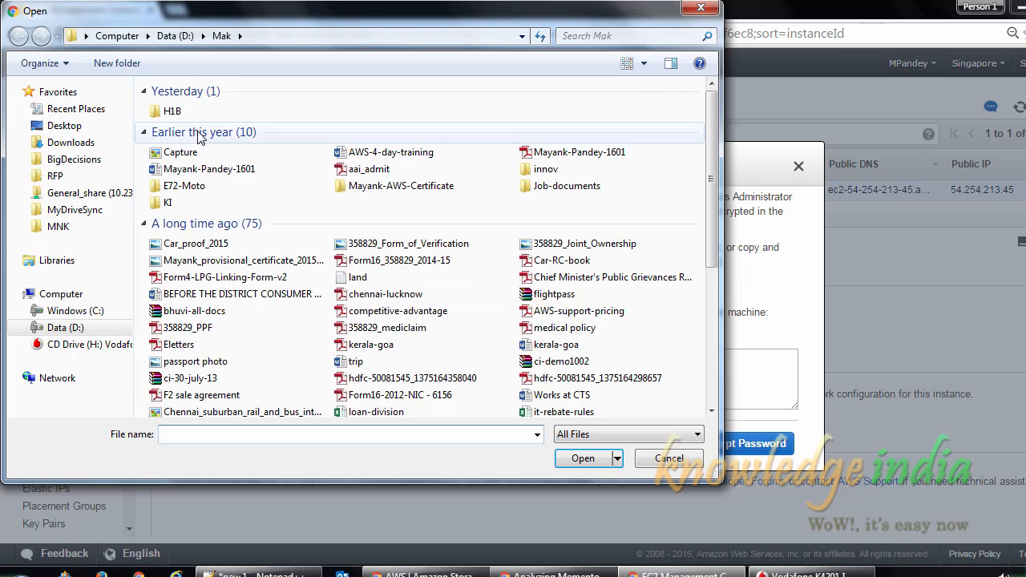
pyautogui.click(70, 142)
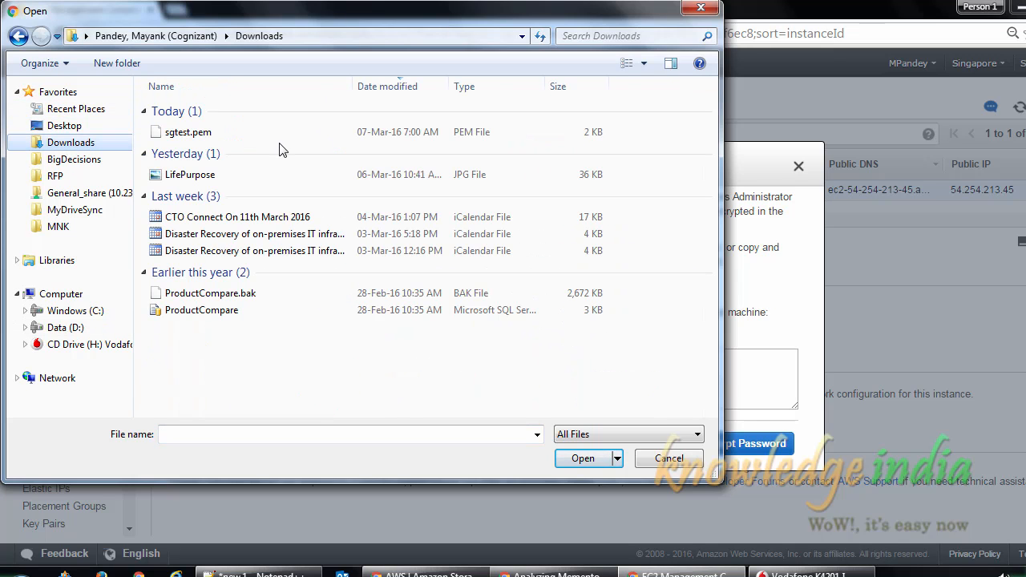
pyautogui.click(188, 133)
pyautogui.click(579, 460)
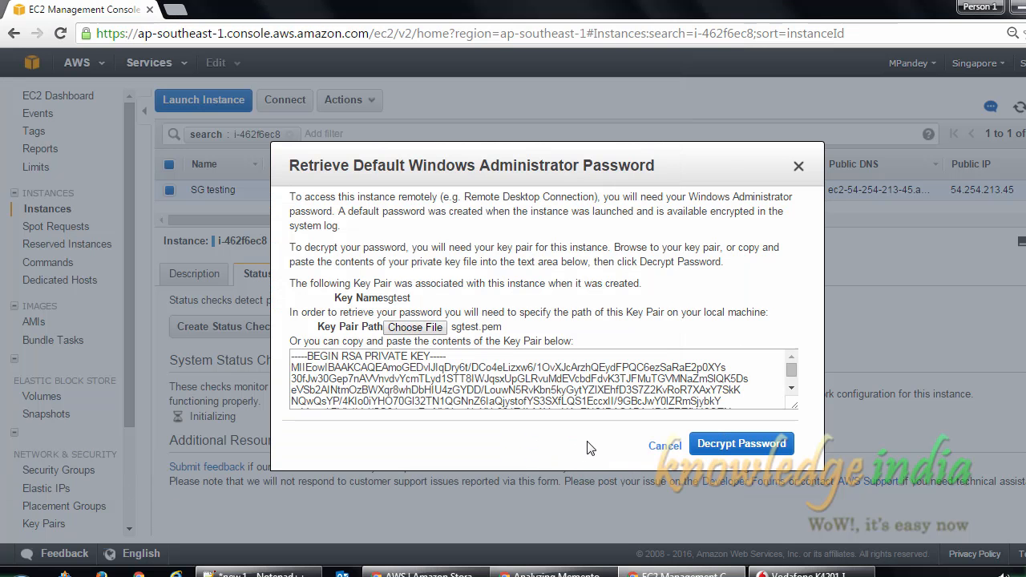
pyautogui.click(782, 441)
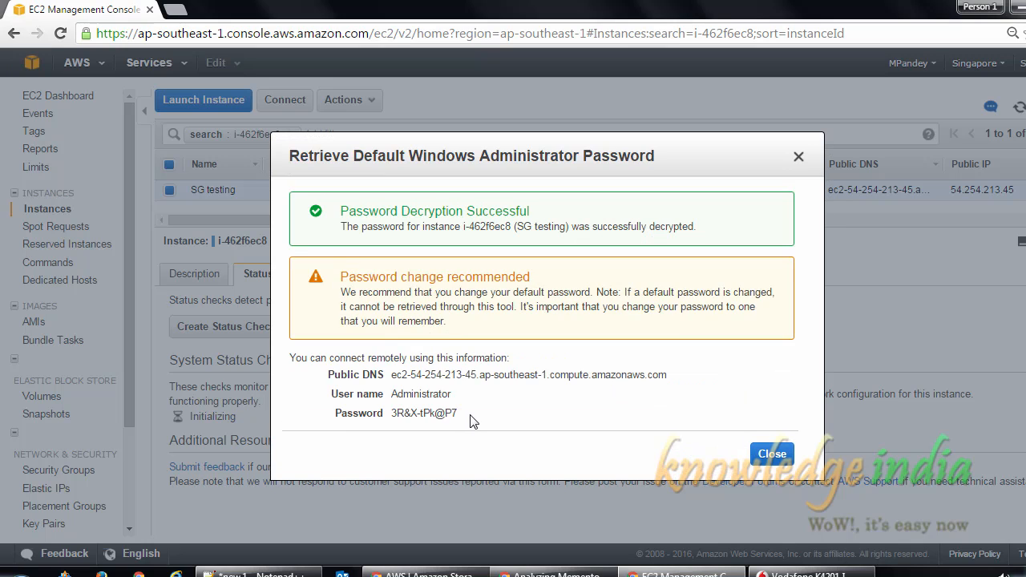
# Copy the instance's public DNS, user name and password into the Notepad++ notes below the outbound rules, and close the password dialog
pyautogui.moveTo(471, 422); pyautogui.dragTo(309, 376)
pyautogui.hotkey('ctrl', 'c')
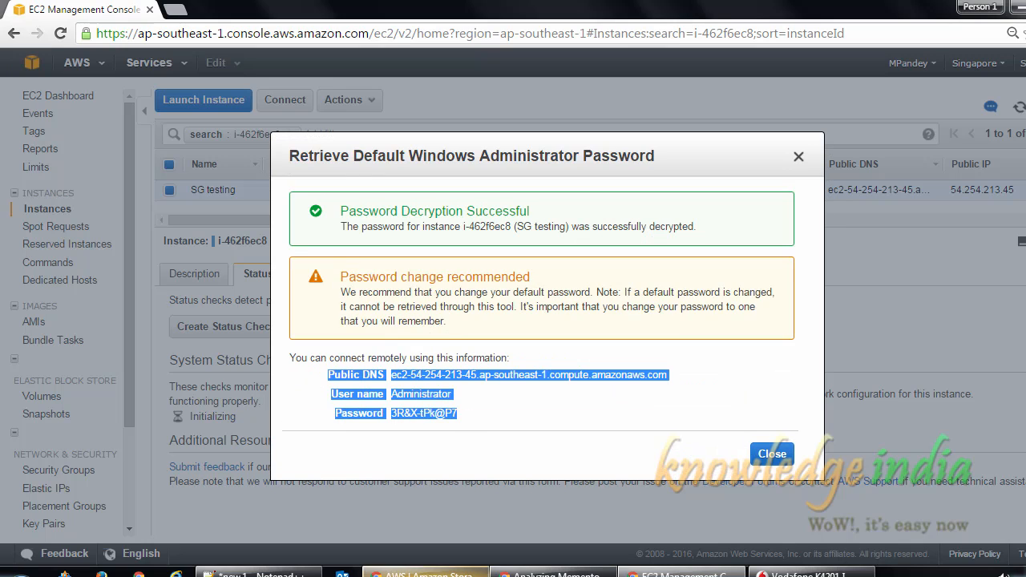
pyautogui.click(278, 574)
pyautogui.press('Return')
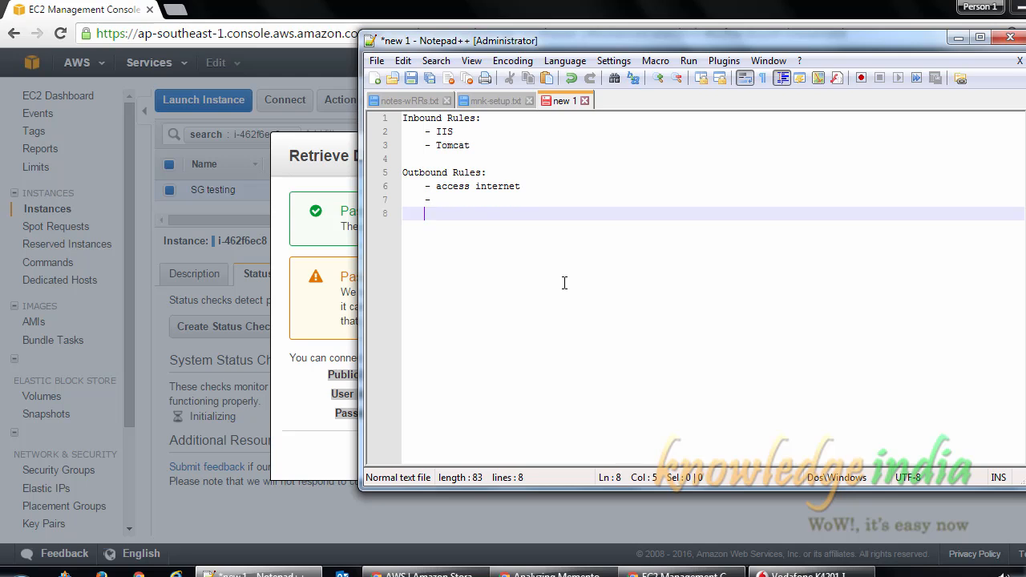
pyautogui.press('Return')
pyautogui.press('Return')
pyautogui.hotkey('ctrl', 'v')
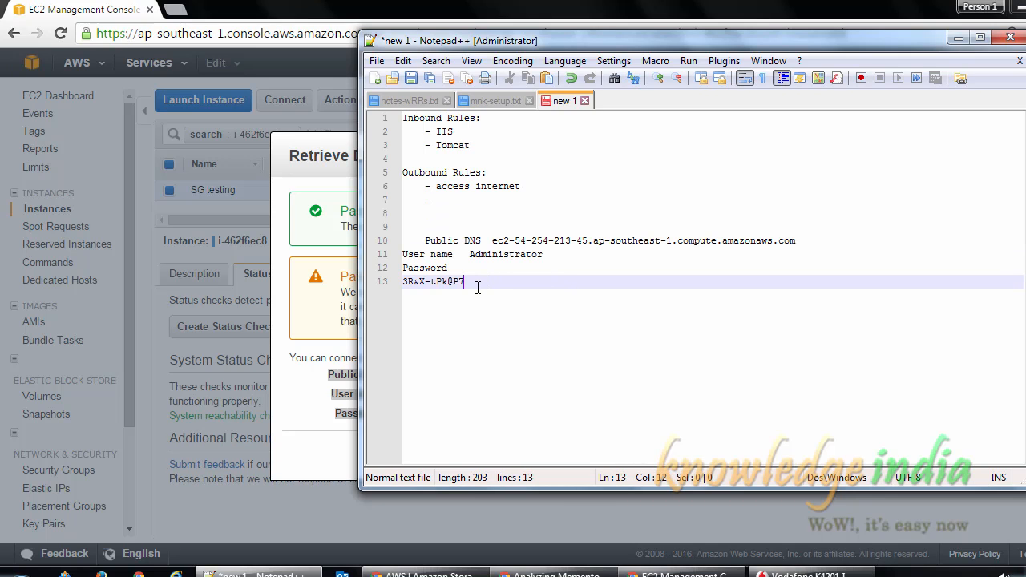
pyautogui.click(320, 159)
pyautogui.click(771, 454)
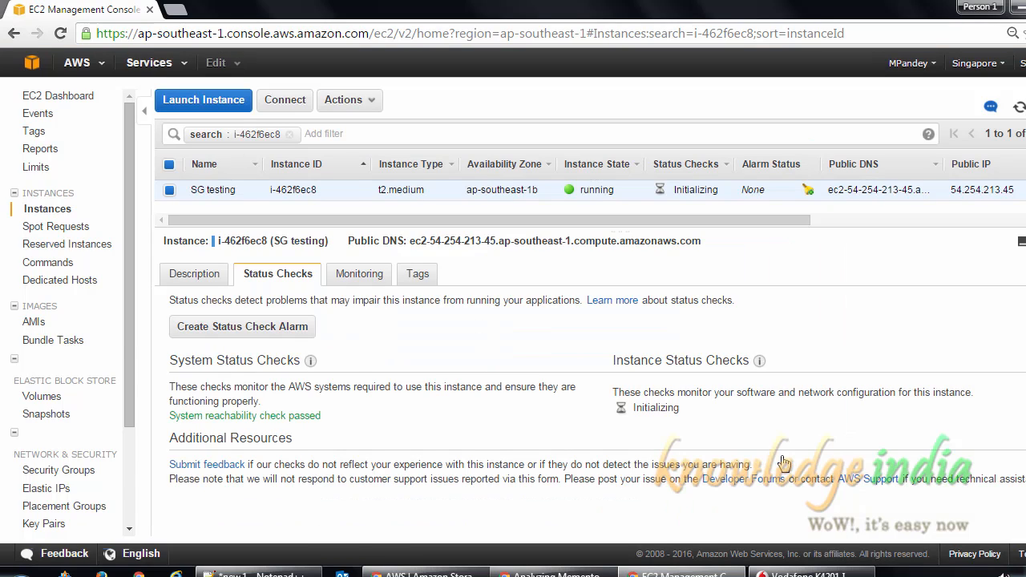
# Open Remote Desktop Connection and connect to the instance's public IP, 54.254.213.45
pyautogui.press('super+r')
pyautogui.press('Return')
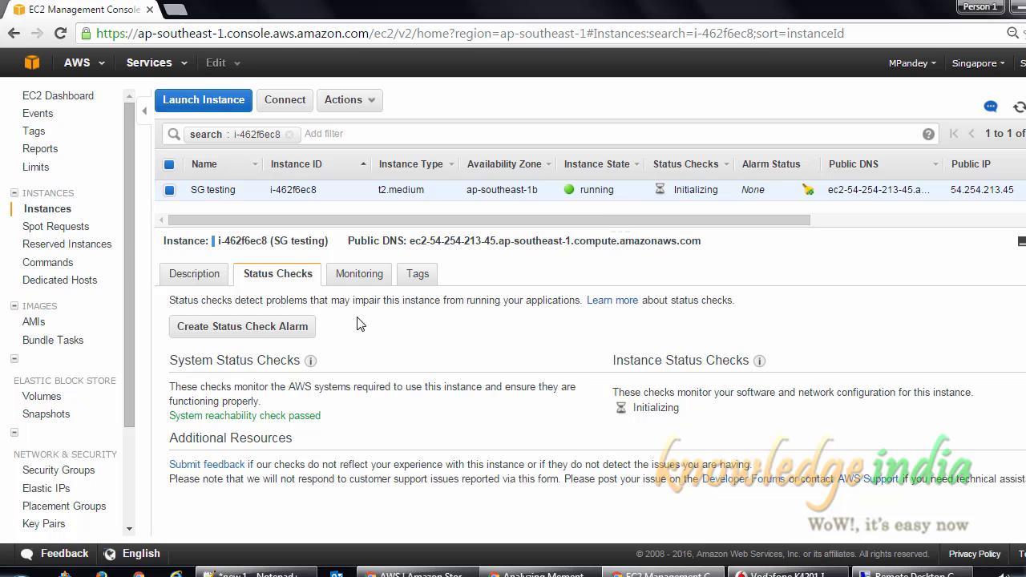
pyautogui.click(187, 275)
pyautogui.moveTo(840, 332); pyautogui.dragTo(771, 331)
pyautogui.hotkey('ctrl', 'c')
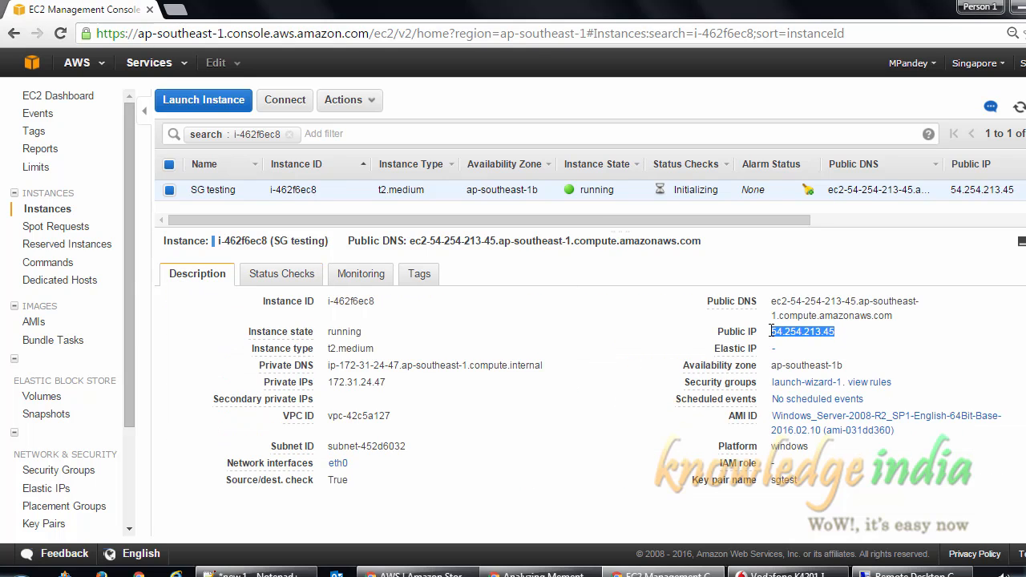
pyautogui.hotkey('alt', 'Tab')
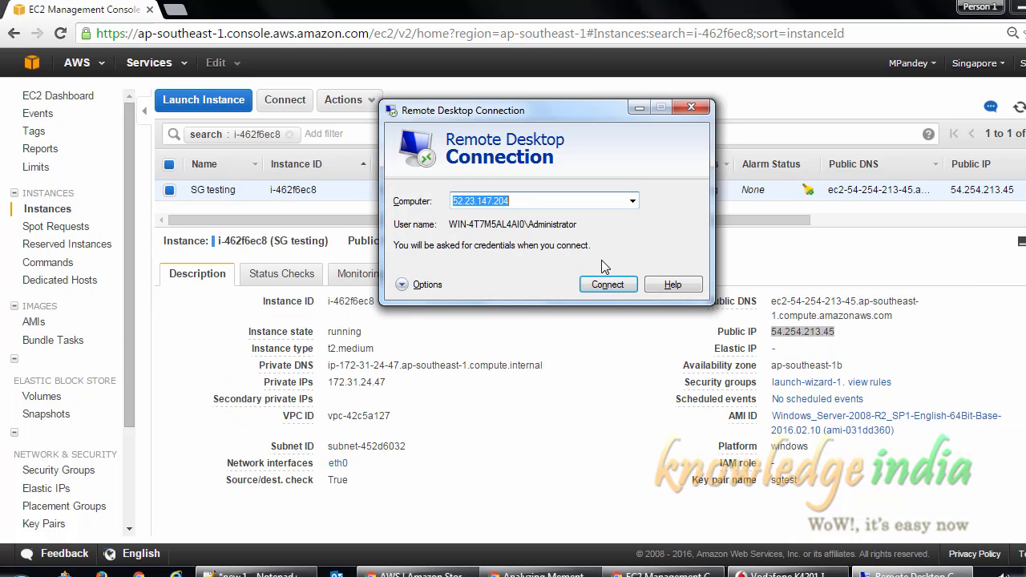
pyautogui.hotkey('ctrl', 'v')
pyautogui.press('Return')
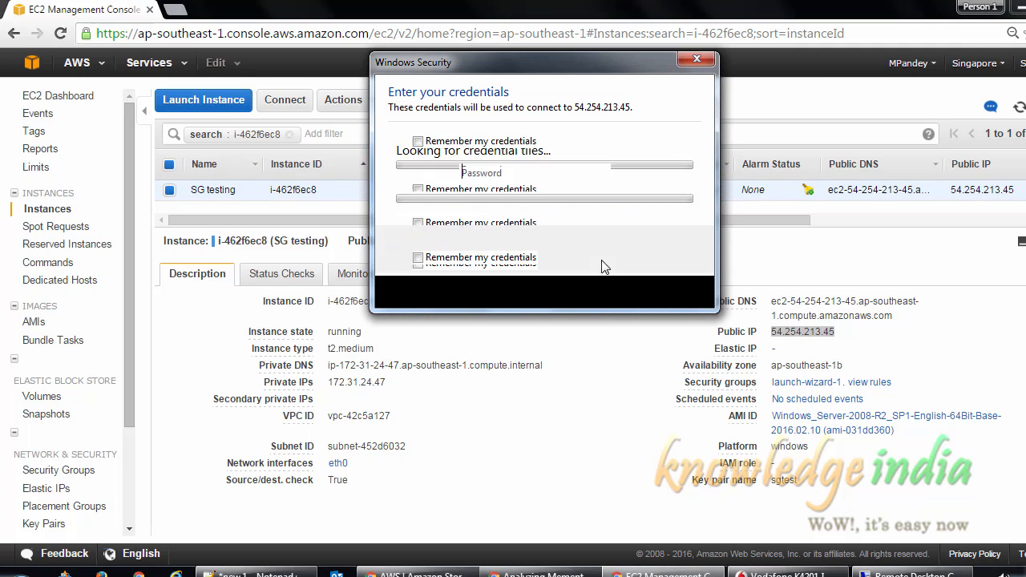
# Enter \Administrator as the user name in the Remote Desktop credentials for 54.254.213.45
pyautogui.click(513, 215)
pyautogui.click(515, 212)
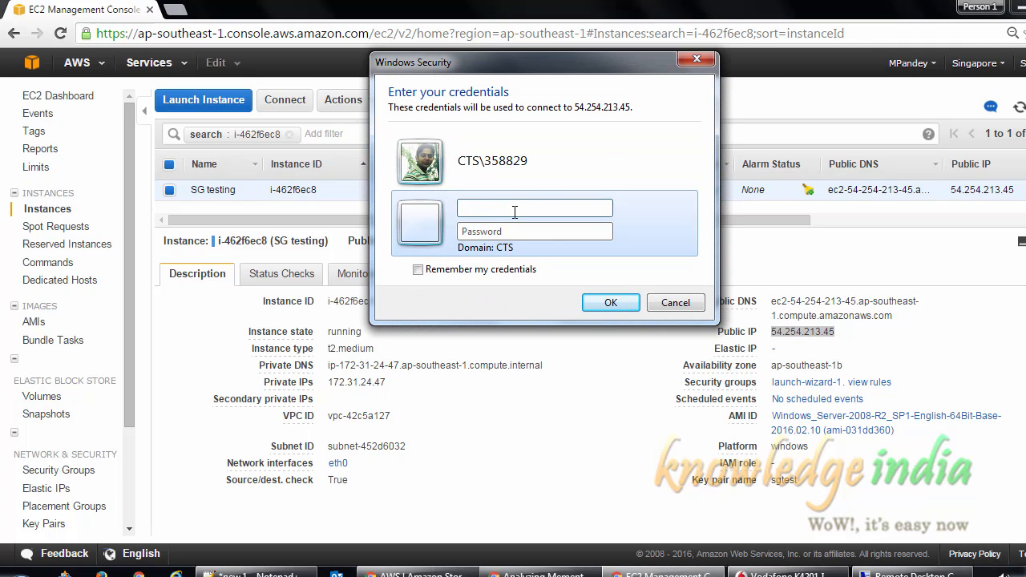
pyautogui.write('\\Administrator')
pyautogui.press('Tab')
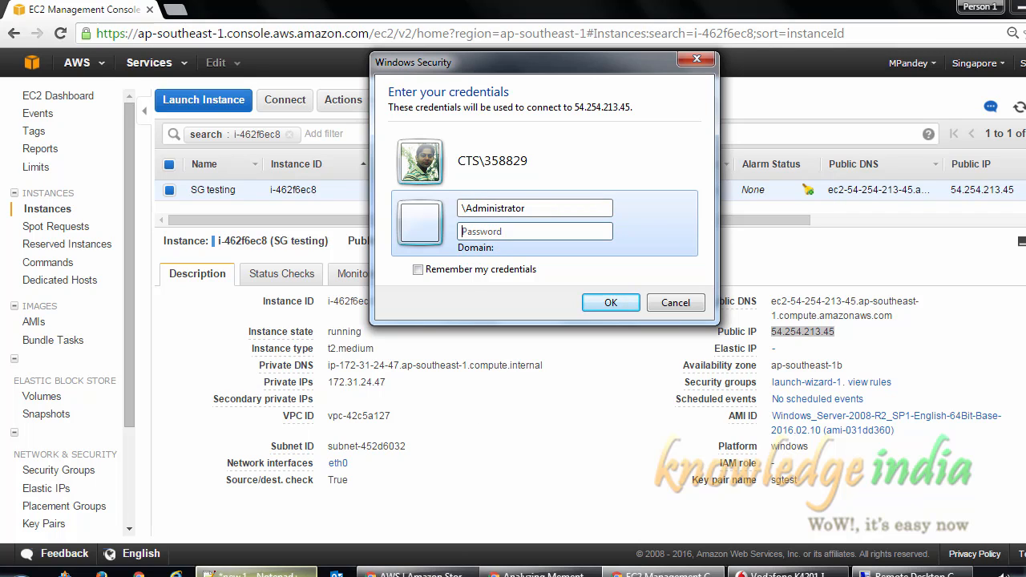
# Copy the administrator password from the Notepad++ notes into the Remote Desktop sign-in, submit it, and connect despite the certificate errors
pyautogui.click(252, 574)
pyautogui.moveTo(459, 281); pyautogui.dragTo(383, 285)
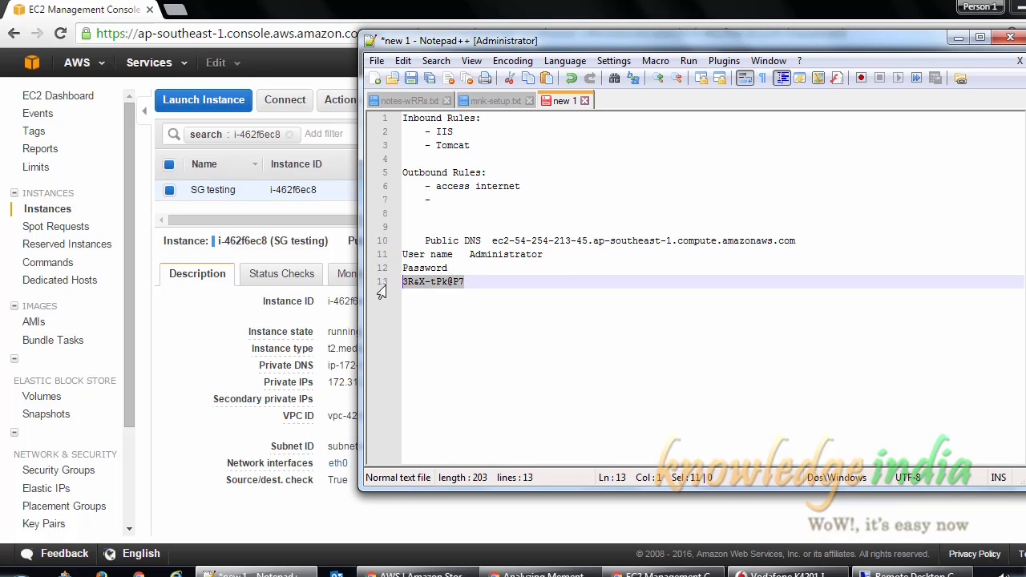
pyautogui.click(560, 8)
pyautogui.click(906, 574)
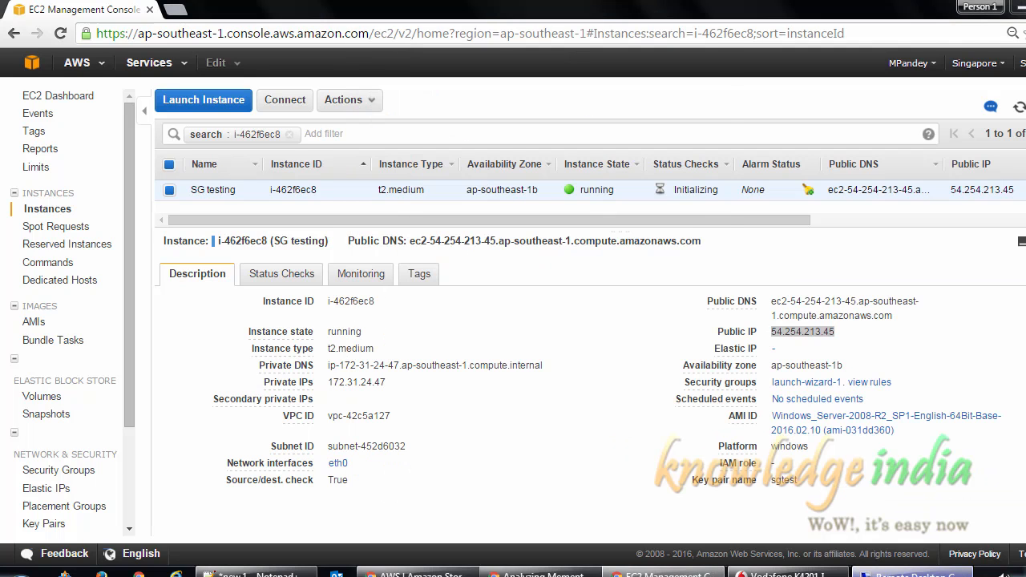
pyautogui.hotkey('ctrl', 'v')
pyautogui.click(610, 302)
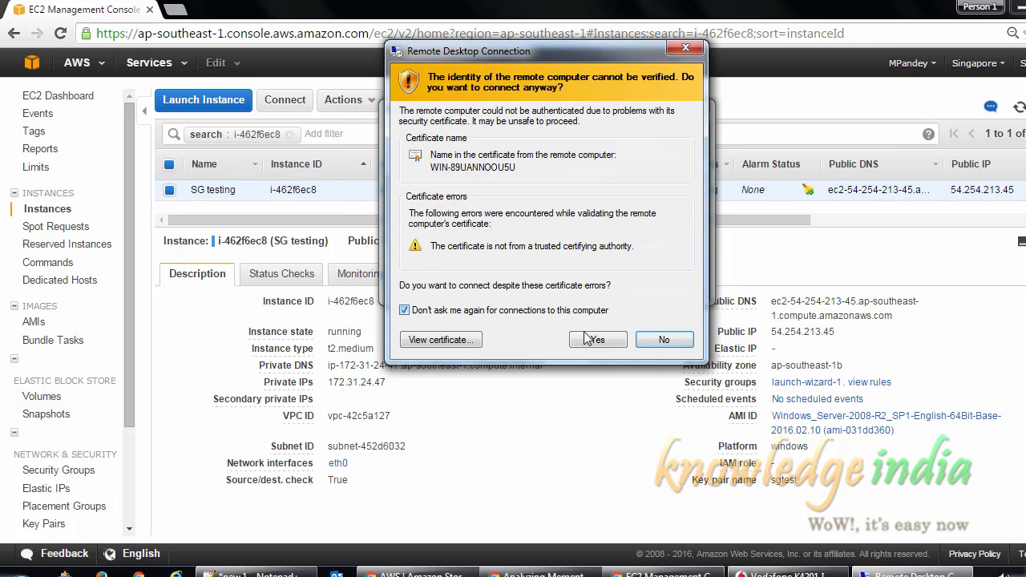
pyautogui.click(597, 339)
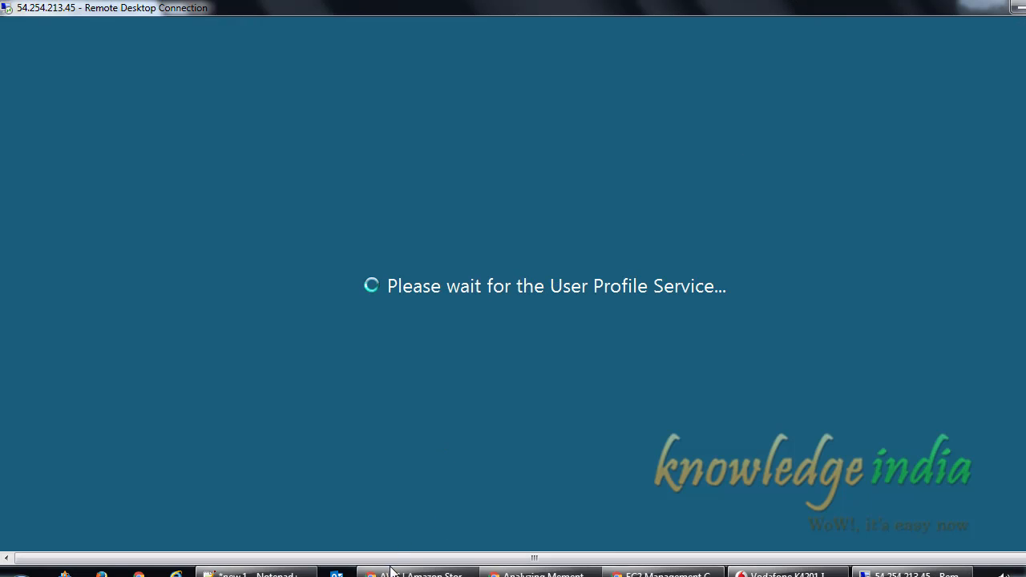
# Remove the indent before the Public DNS line in the Notepad++ notes
pyautogui.click(255, 574)
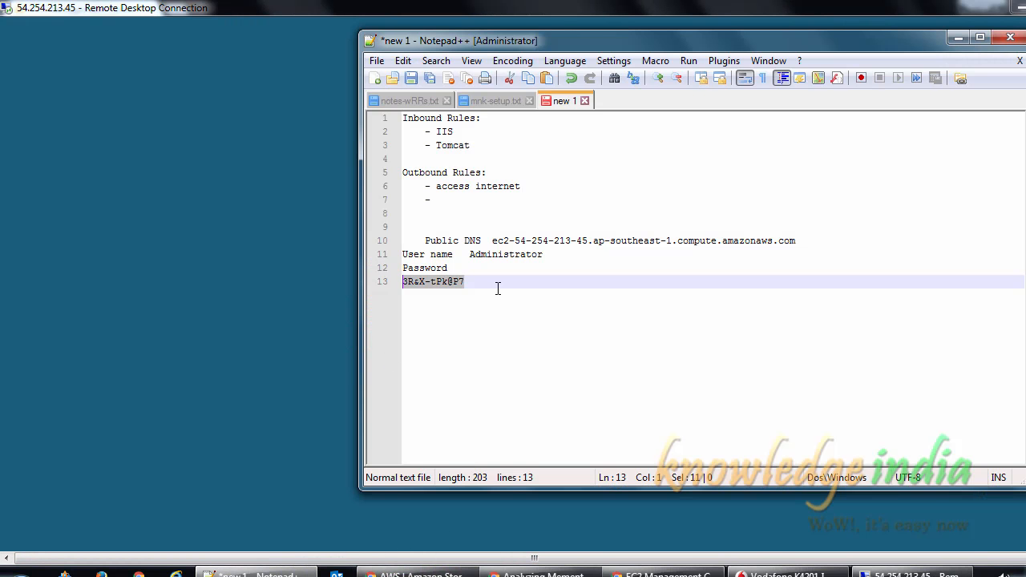
pyautogui.click(425, 241)
pyautogui.press('BackSpace')
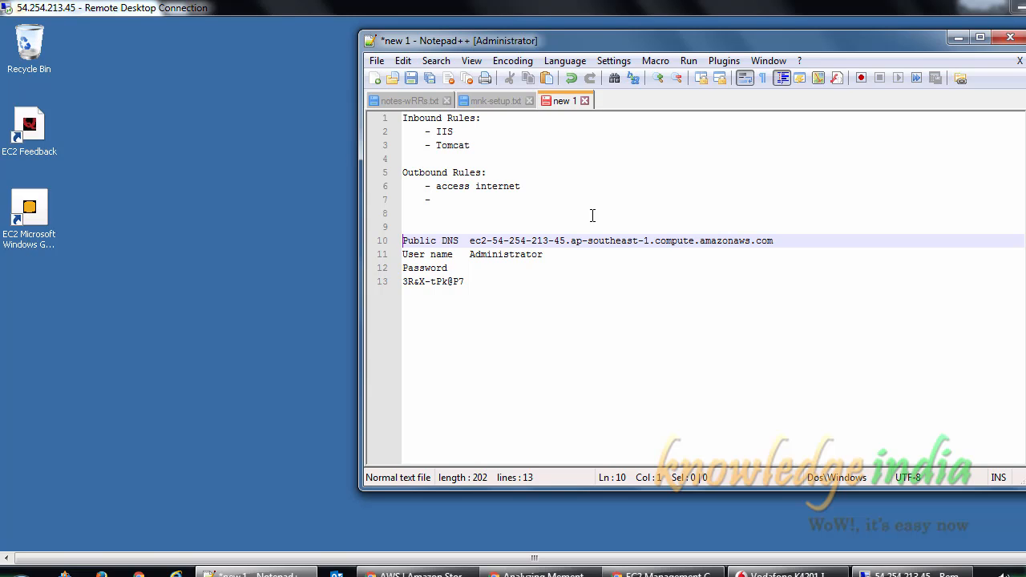
pyautogui.click(523, 118)
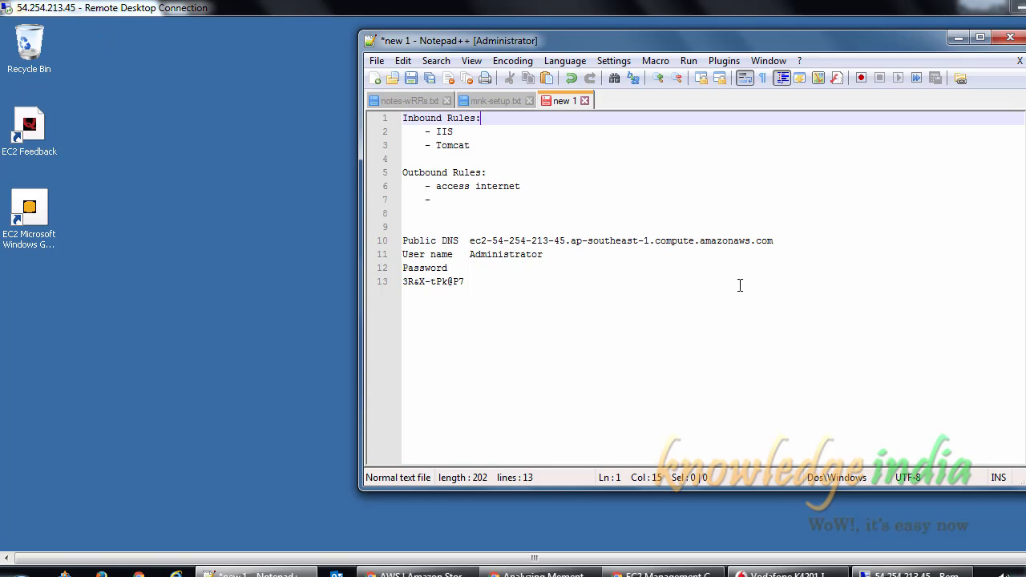
# Return to the remote server, open its Control Panel, and choose to turn Windows features on or off, bringing Server Manager forward
pyautogui.click(1025, 514)
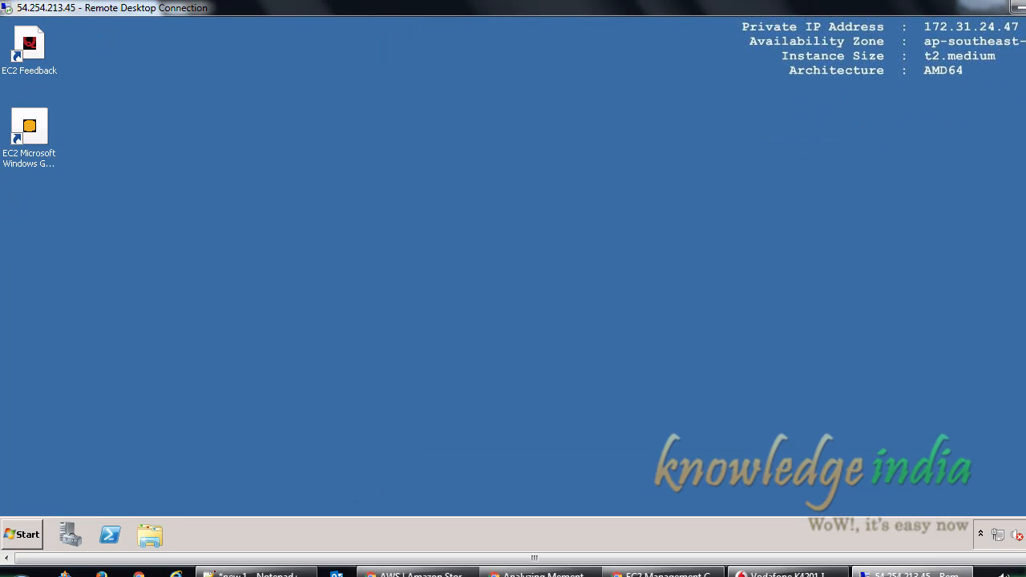
pyautogui.click(20, 535)
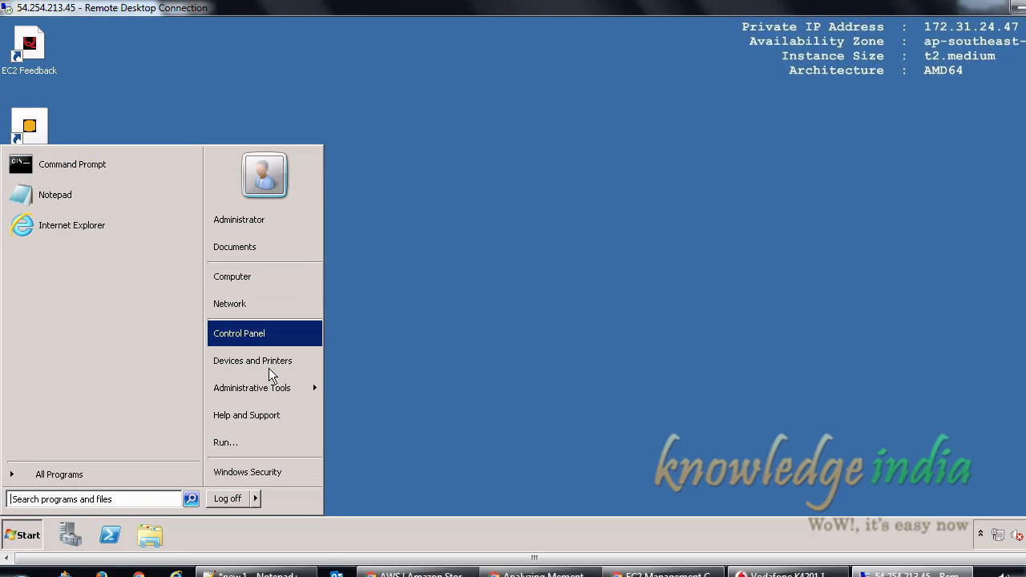
pyautogui.click(260, 341)
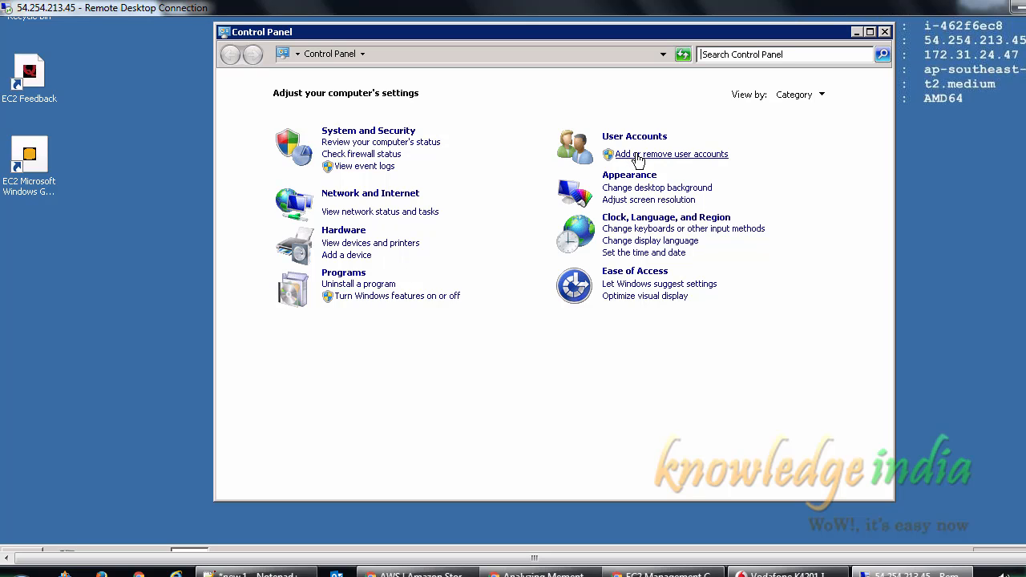
pyautogui.click(353, 297)
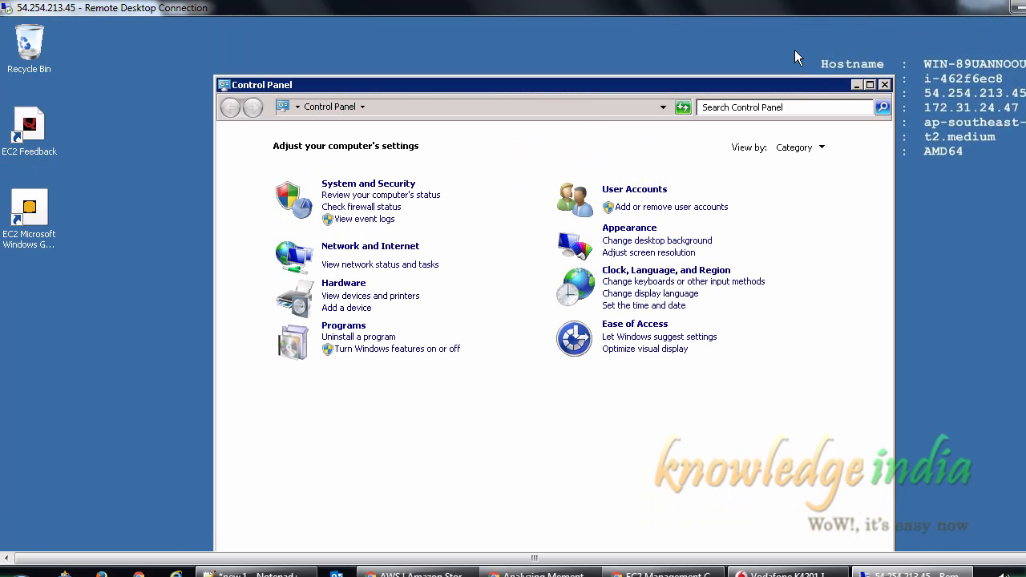
pyautogui.click(852, 86)
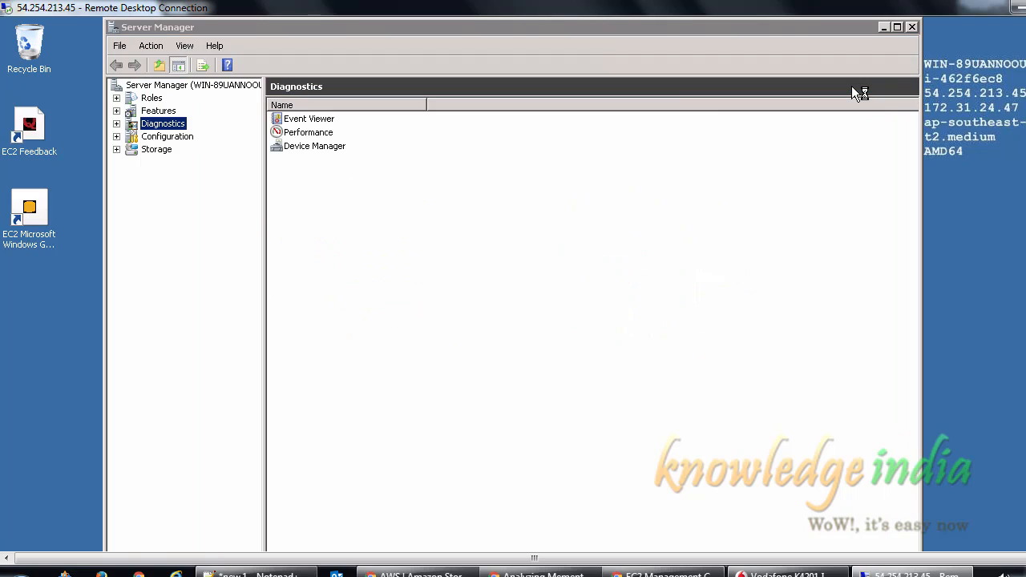
pyautogui.click(722, 29)
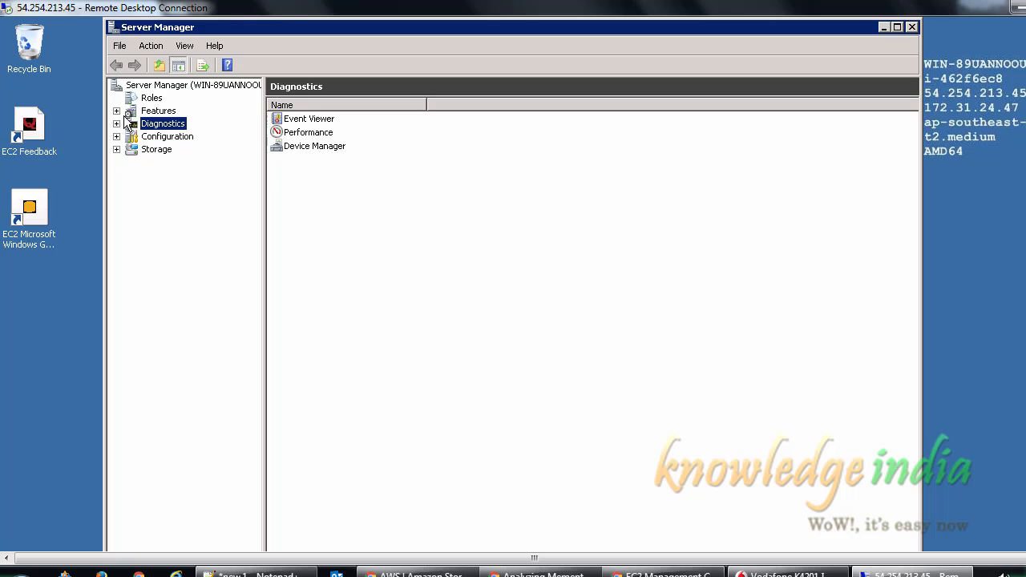
# Start adding a role from Server Manager's Roles section and advance the Add Roles Wizard to the server role selection
pyautogui.click(146, 99)
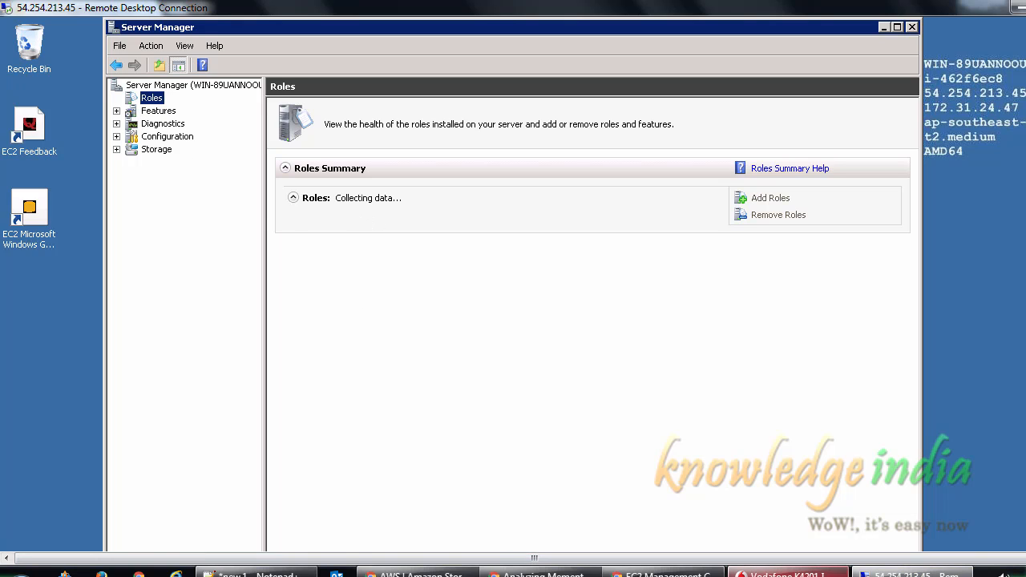
pyautogui.moveTo(542, 572)
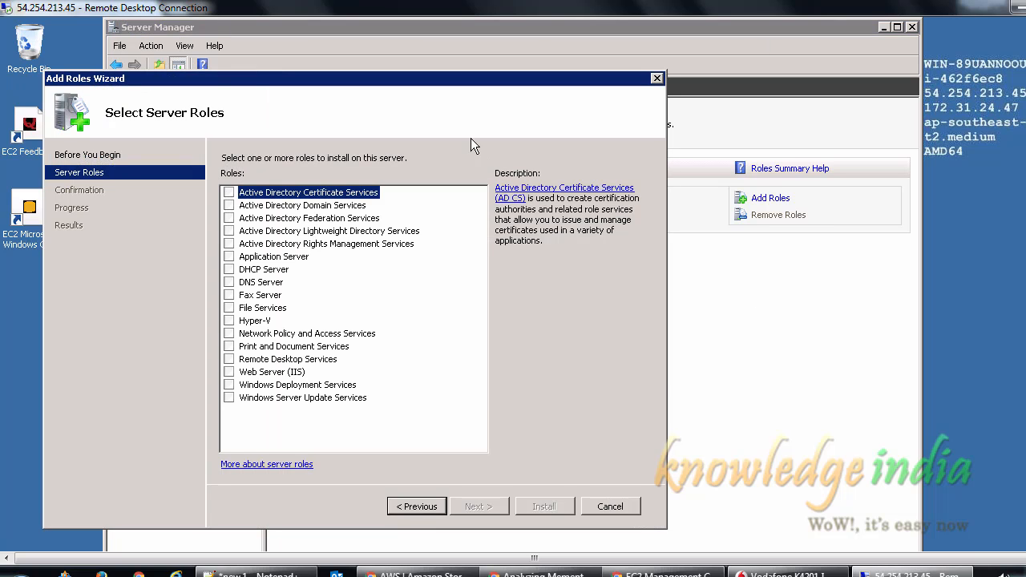
pyautogui.moveTo(252, 81); pyautogui.dragTo(391, 86)
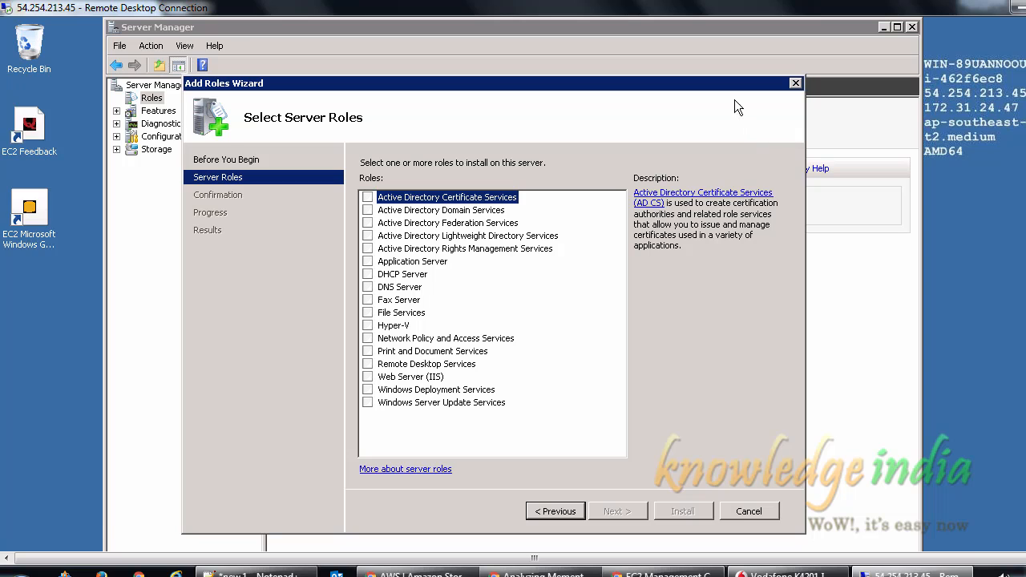
pyautogui.moveTo(633, 80); pyautogui.dragTo(512, 71)
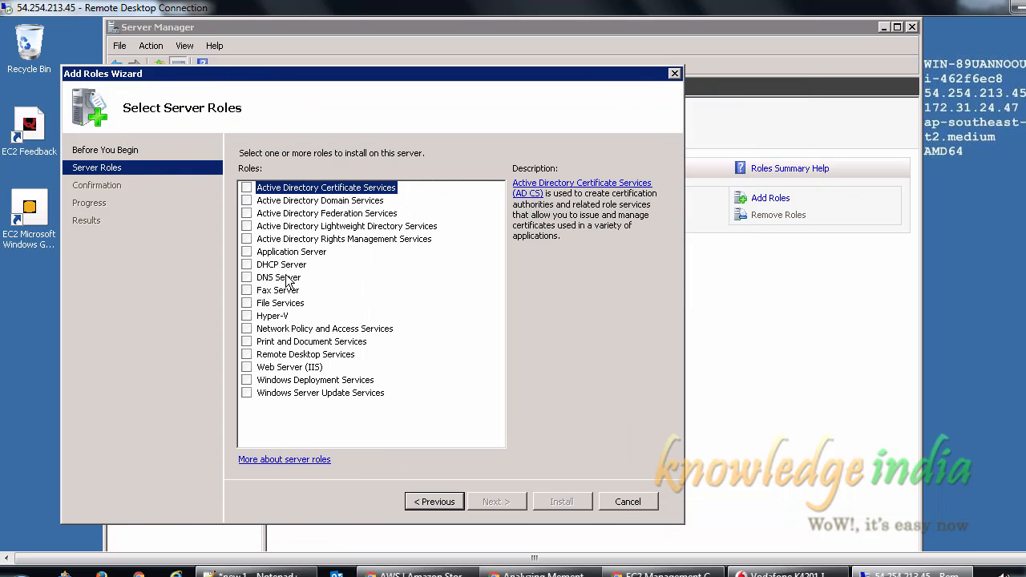
# Select the Web Server (IIS) role, keep its default role services, and start the installation
pyautogui.click(248, 368)
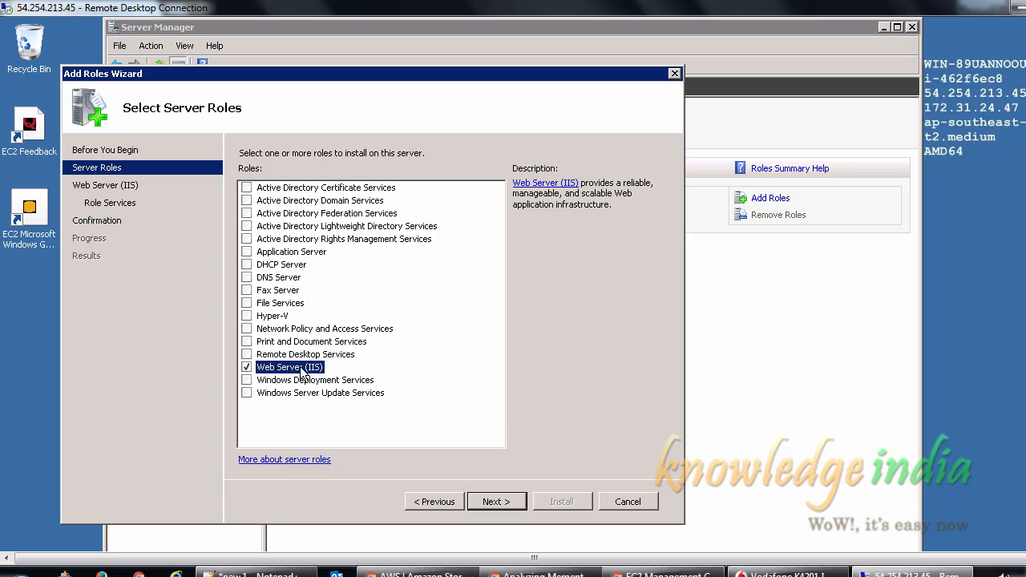
pyautogui.click(508, 502)
pyautogui.click(509, 502)
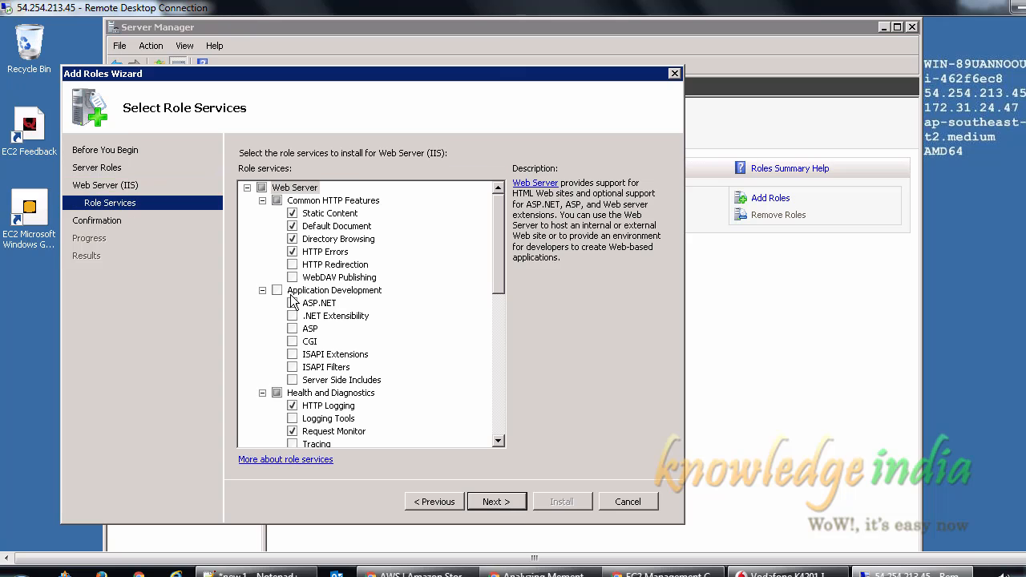
pyautogui.click(507, 503)
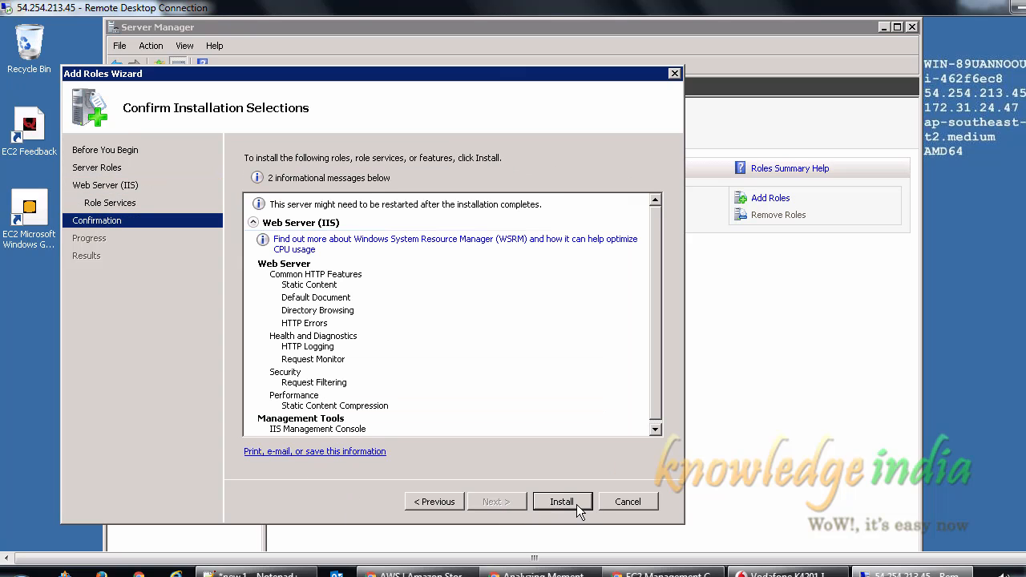
pyautogui.click(576, 503)
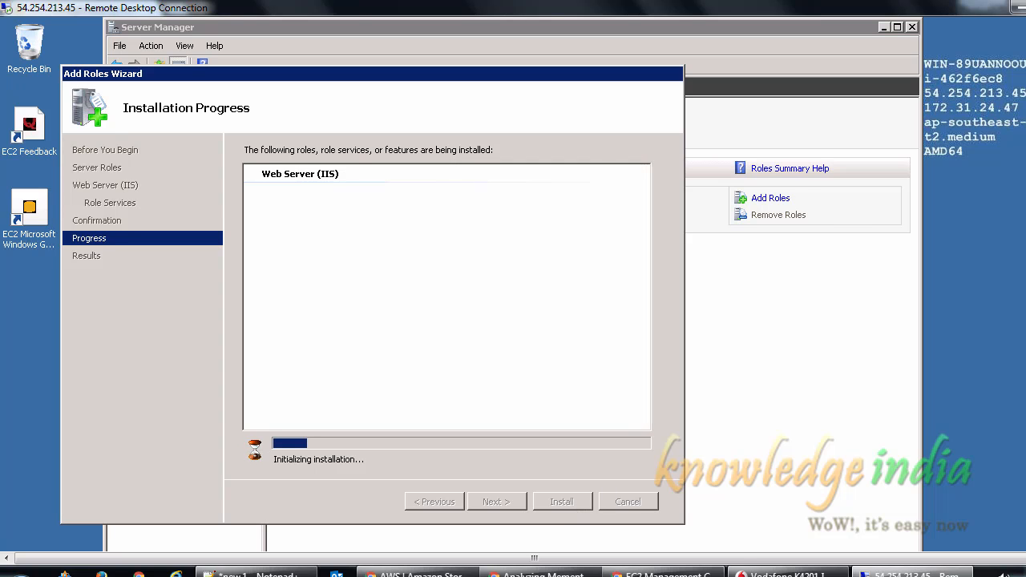
# Open Internet Explorer on the remote server and set it up with the recommended security, privacy, and compatibility settings
pyautogui.scroll(-2, 513, 284)
pyautogui.click(17, 534)
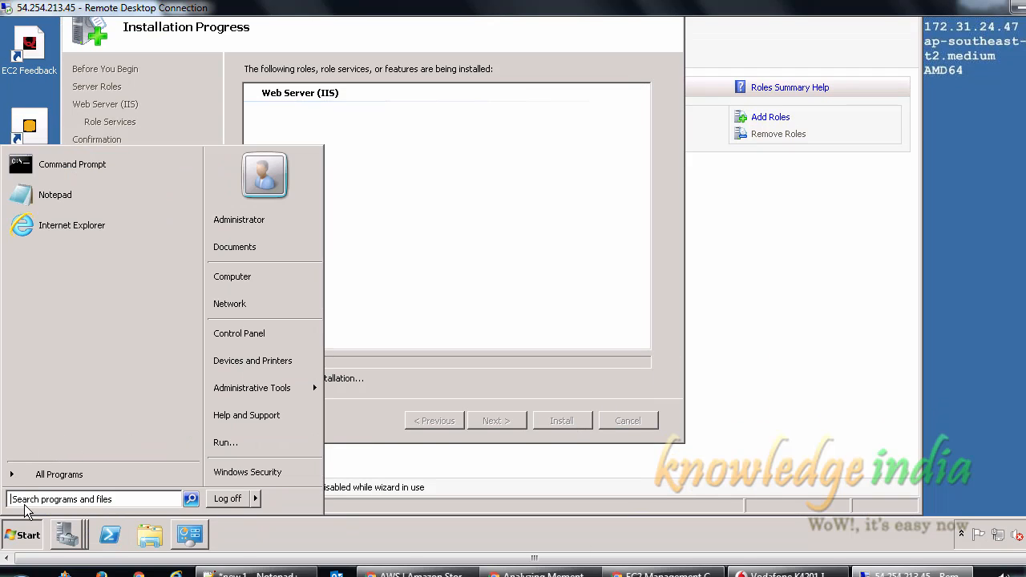
pyautogui.click(66, 227)
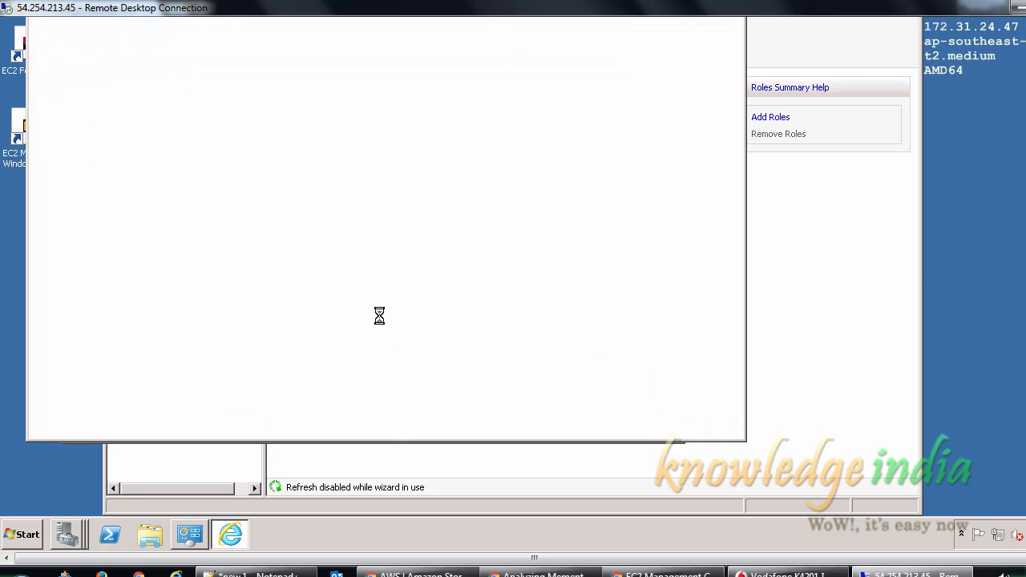
pyautogui.scroll(2, 513, 284)
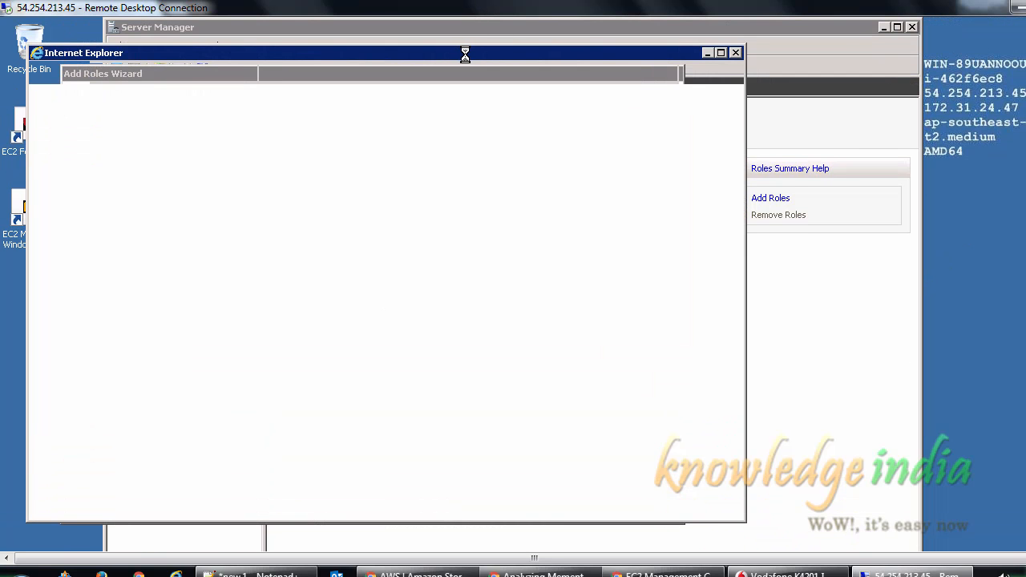
pyautogui.moveTo(465, 54); pyautogui.dragTo(679, 66)
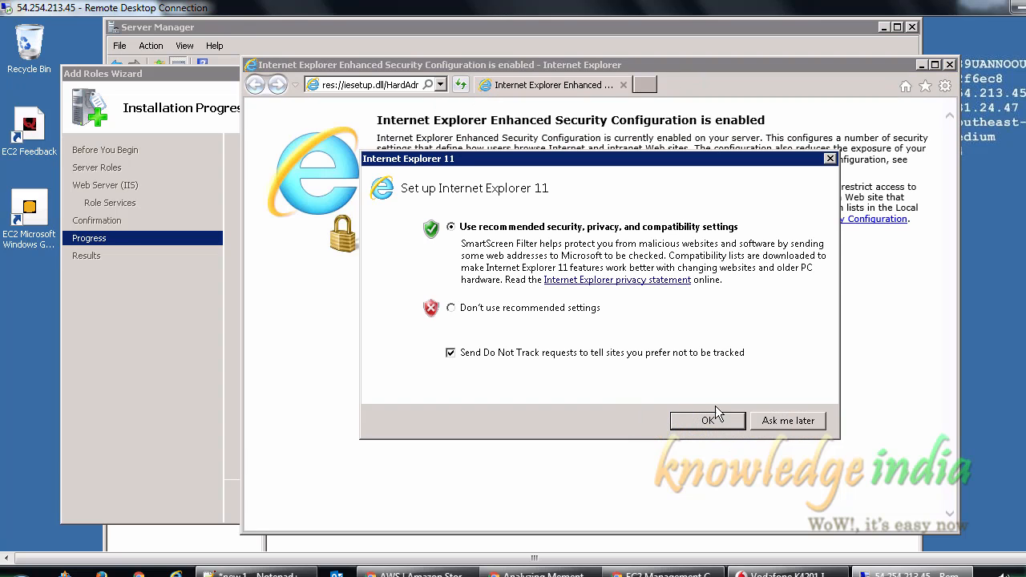
pyautogui.click(708, 422)
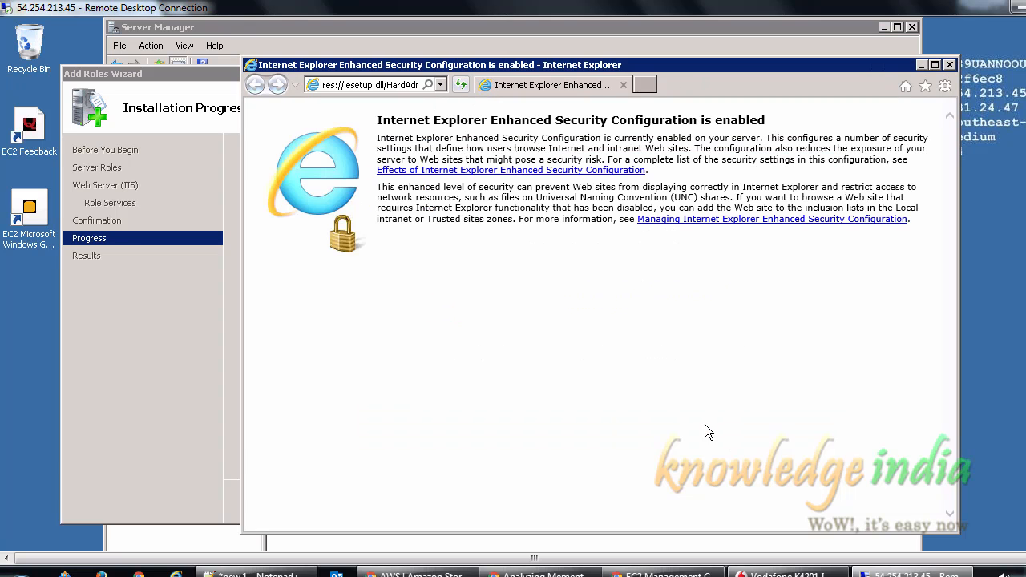
# Try to browse to localhost:80 in the remote server's Internet Explorer
pyautogui.click(409, 85)
pyautogui.write('ocal')
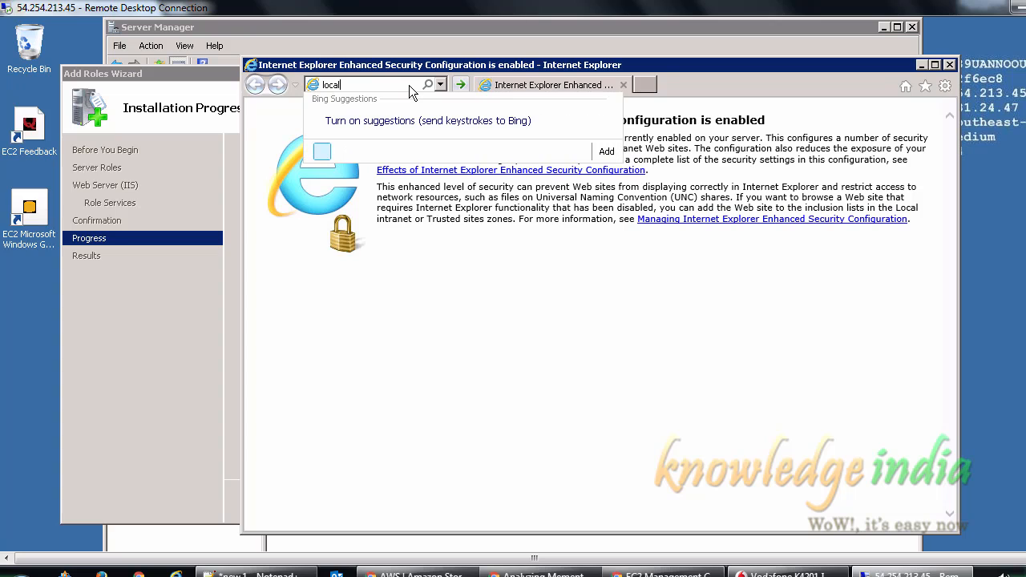
pyautogui.write('hot')
pyautogui.press('BackSpace')
pyautogui.write('st:80')
pyautogui.press('Return')
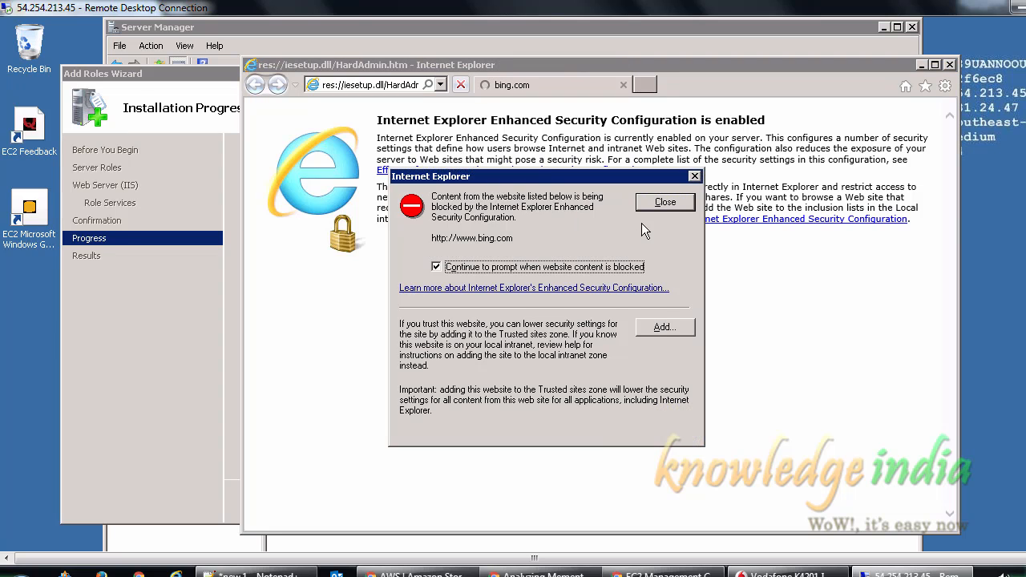
pyautogui.click(663, 328)
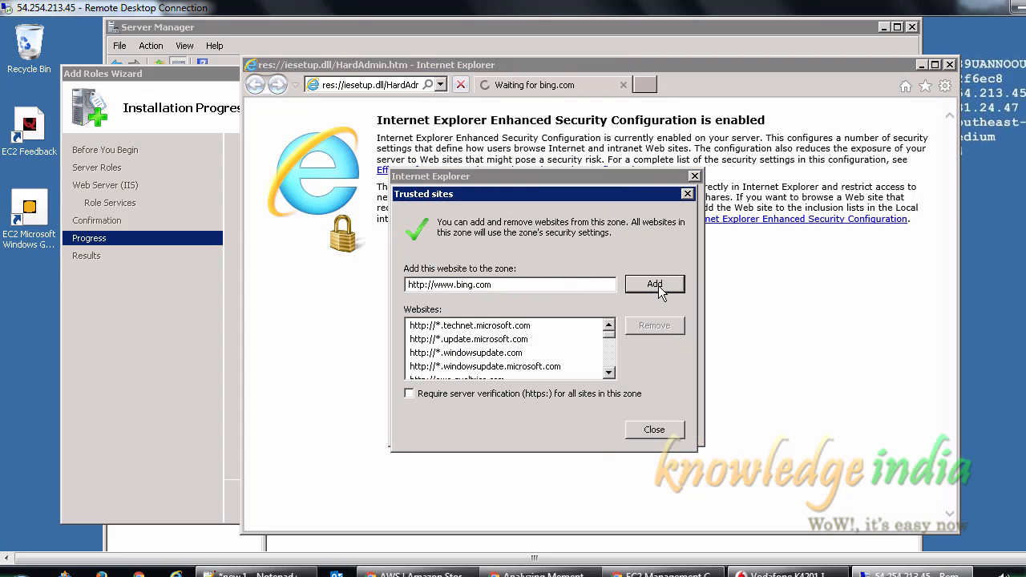
pyautogui.click(656, 285)
pyautogui.click(654, 429)
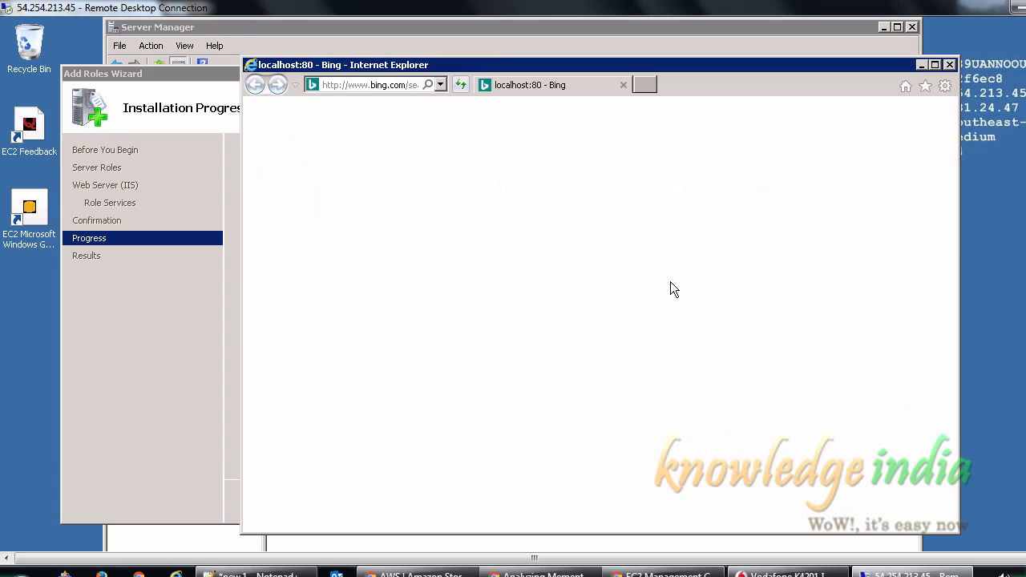
pyautogui.click(668, 204)
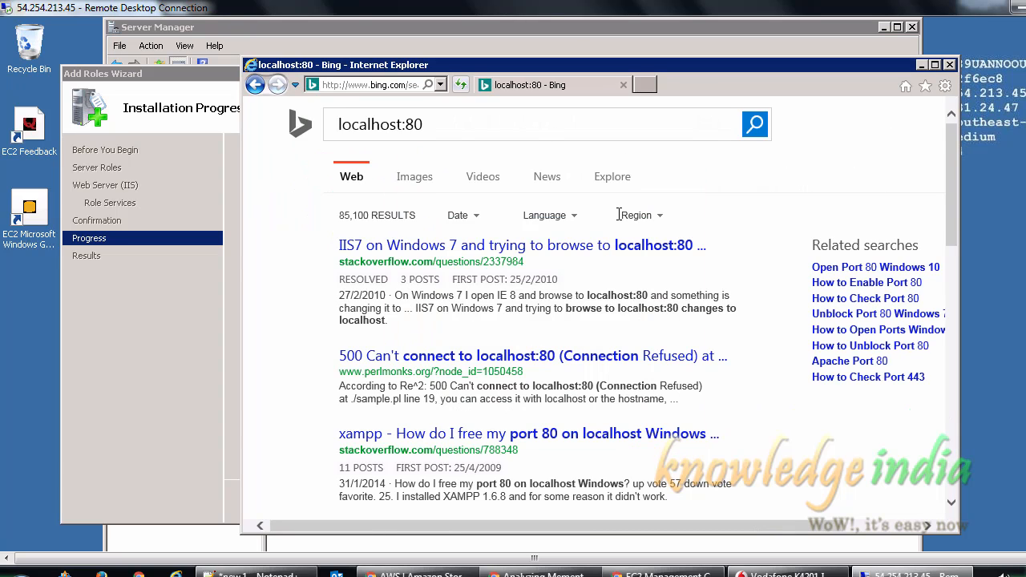
pyautogui.click(389, 86)
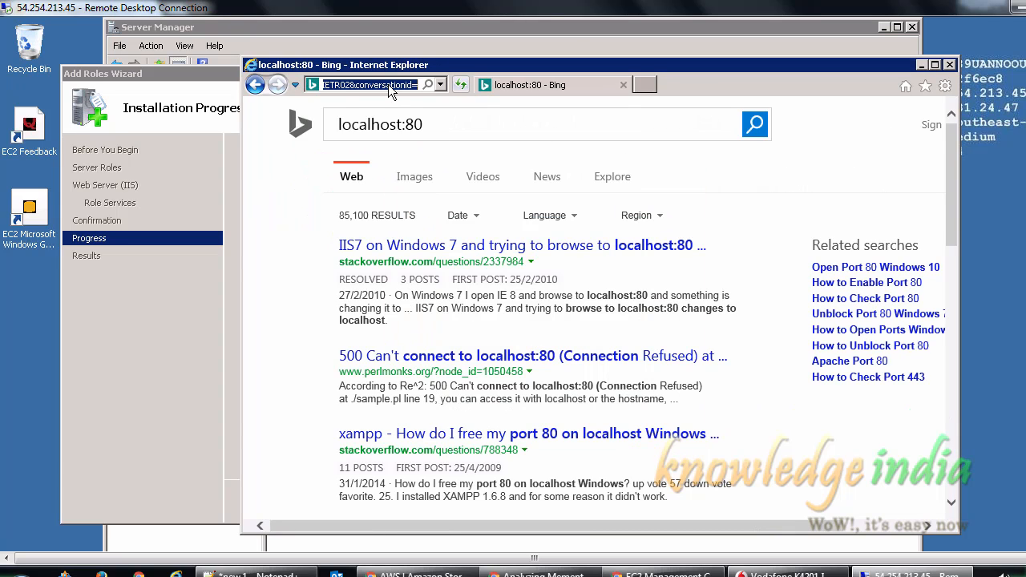
pyautogui.write('http://')
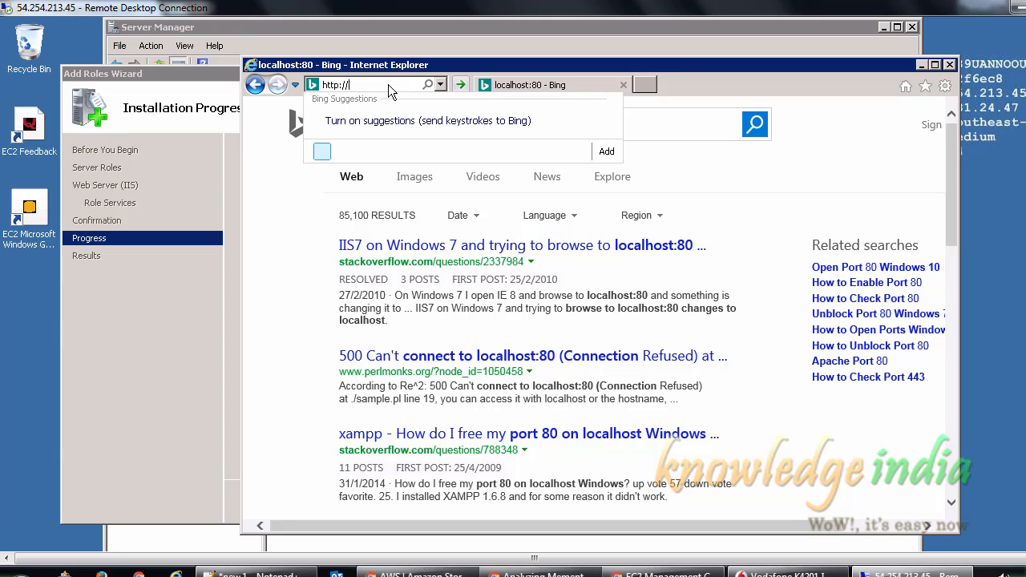
pyautogui.write('localhost:80')
pyautogui.press('Return')
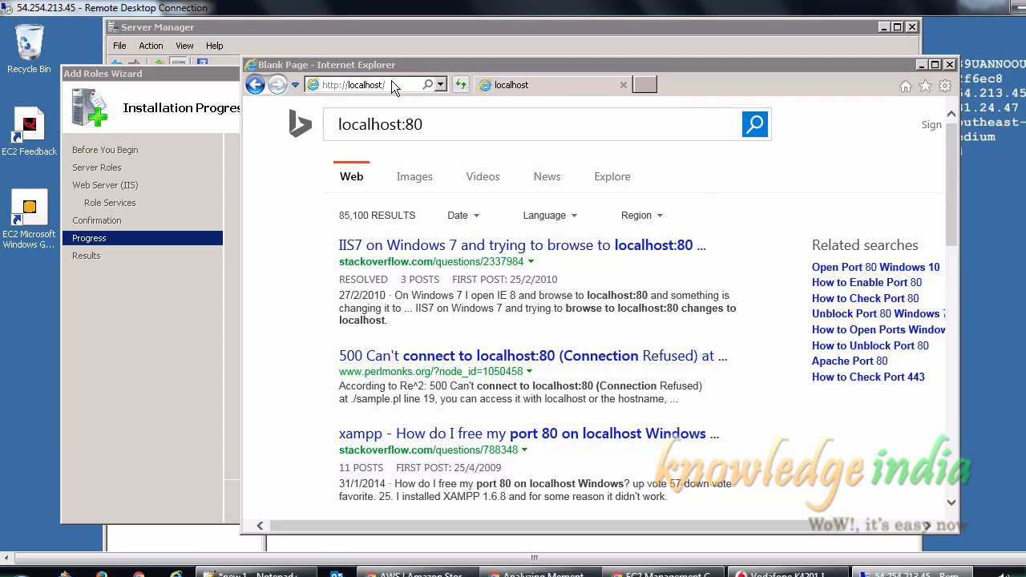
# Add about:internet to the Trusted sites zone, close the zone dialog, and minimize Internet Explorer to check the role installation
pyautogui.click(663, 327)
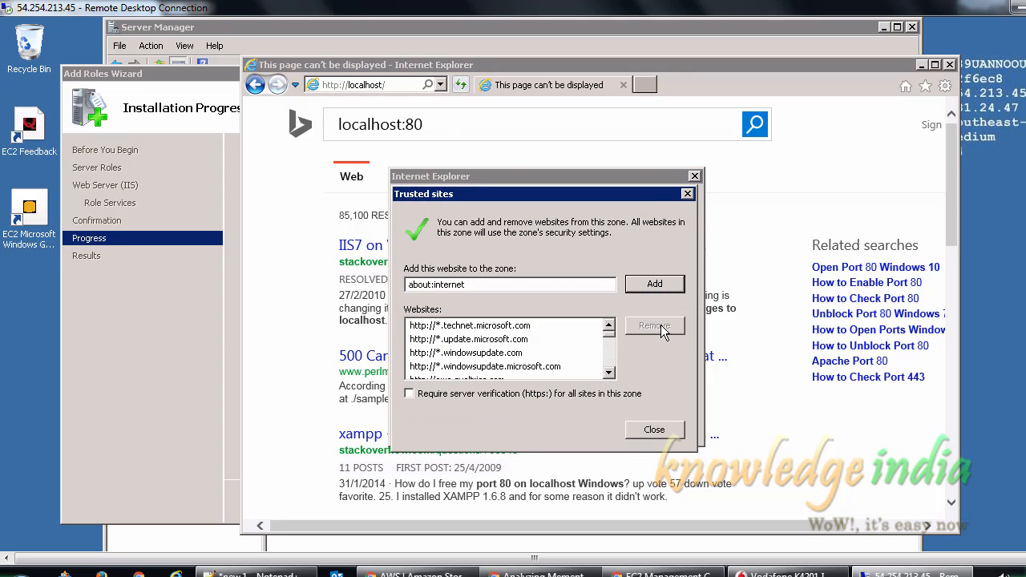
pyautogui.click(663, 285)
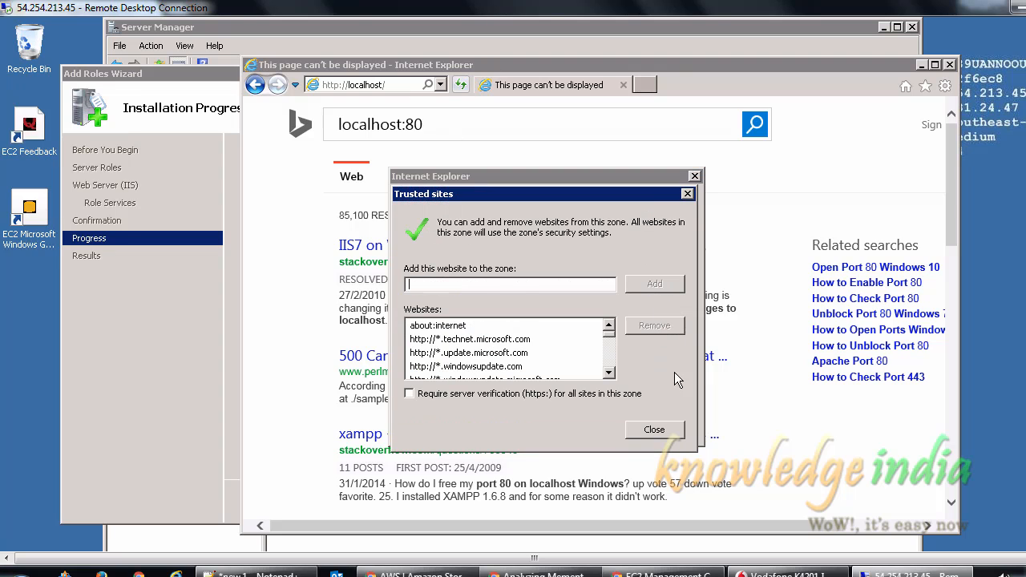
pyautogui.click(659, 430)
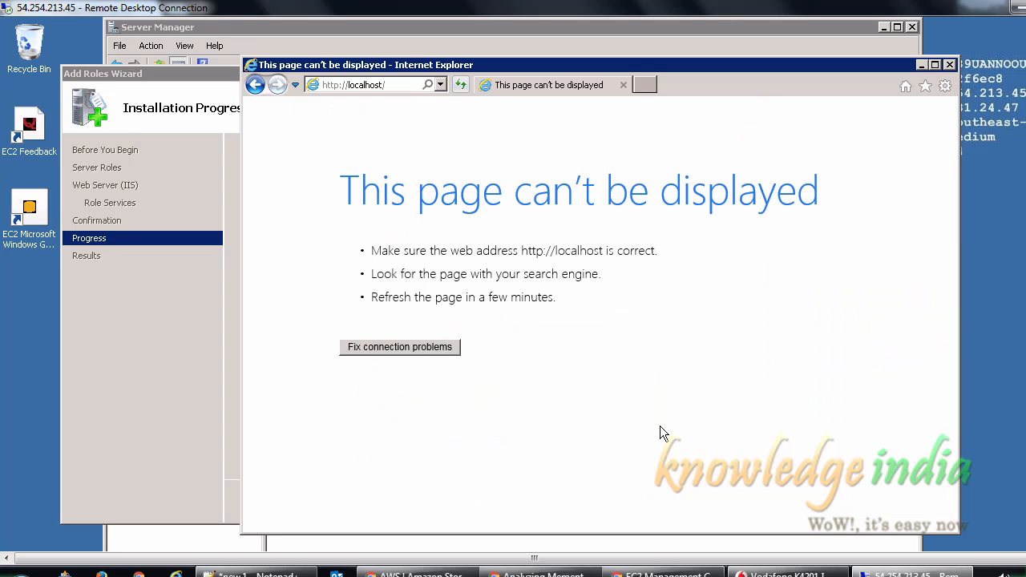
pyautogui.click(921, 65)
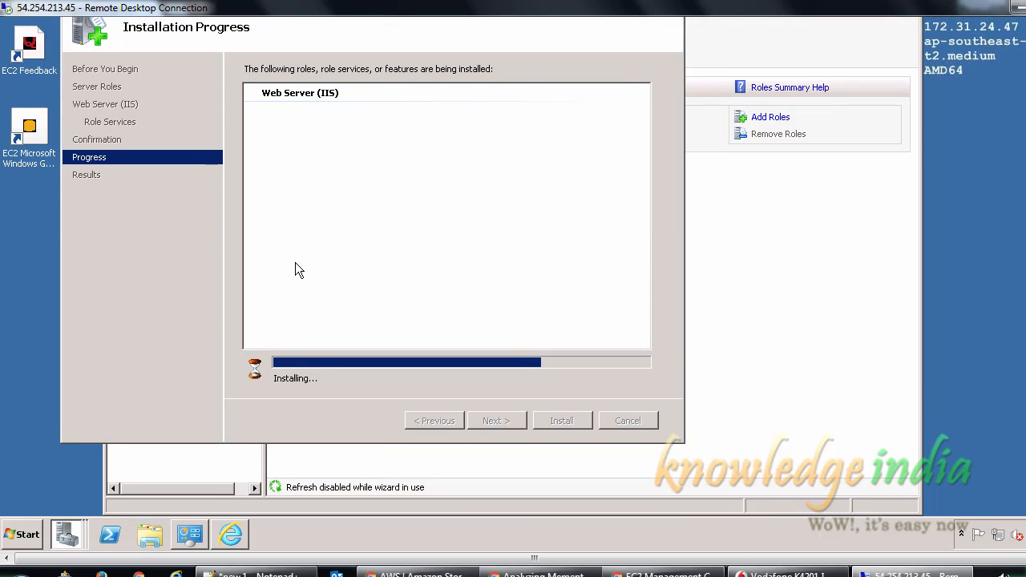
# Open bing.com in Internet Explorer and add about:blank to the Trusted sites zone, closing the blocked-content dialogs
pyautogui.click(231, 534)
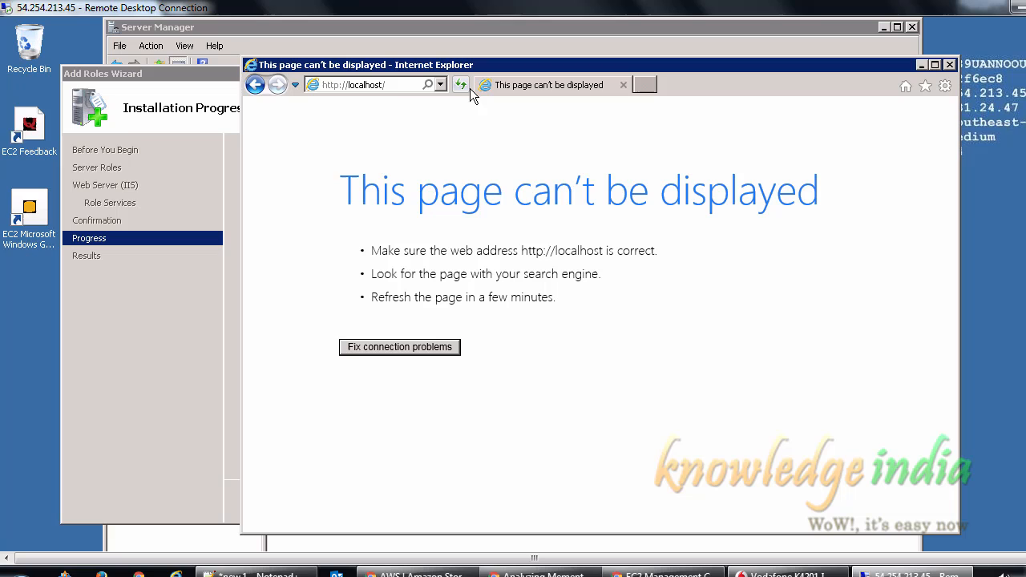
pyautogui.click(390, 89)
pyautogui.write('bing.com/')
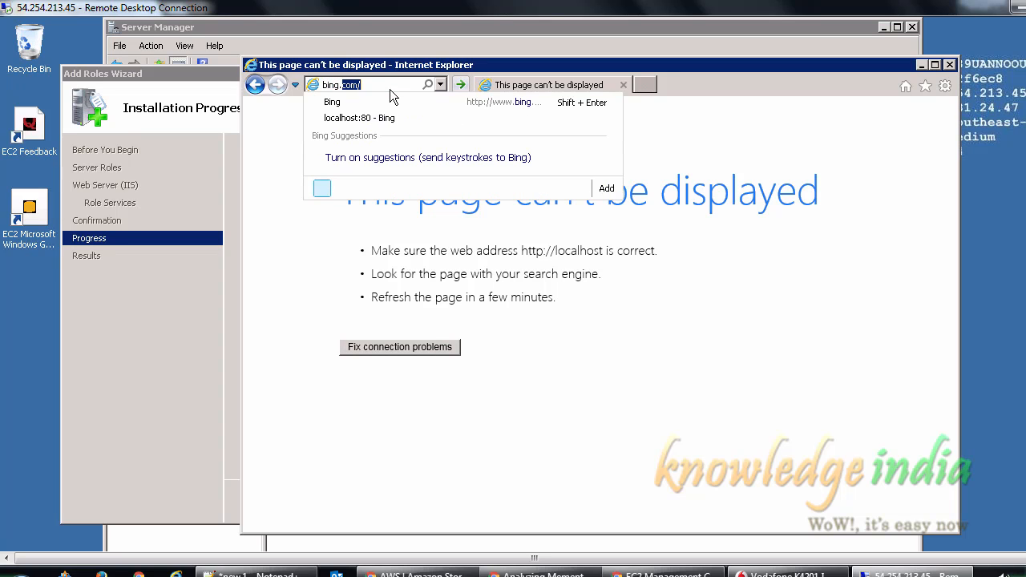
pyautogui.press('Return')
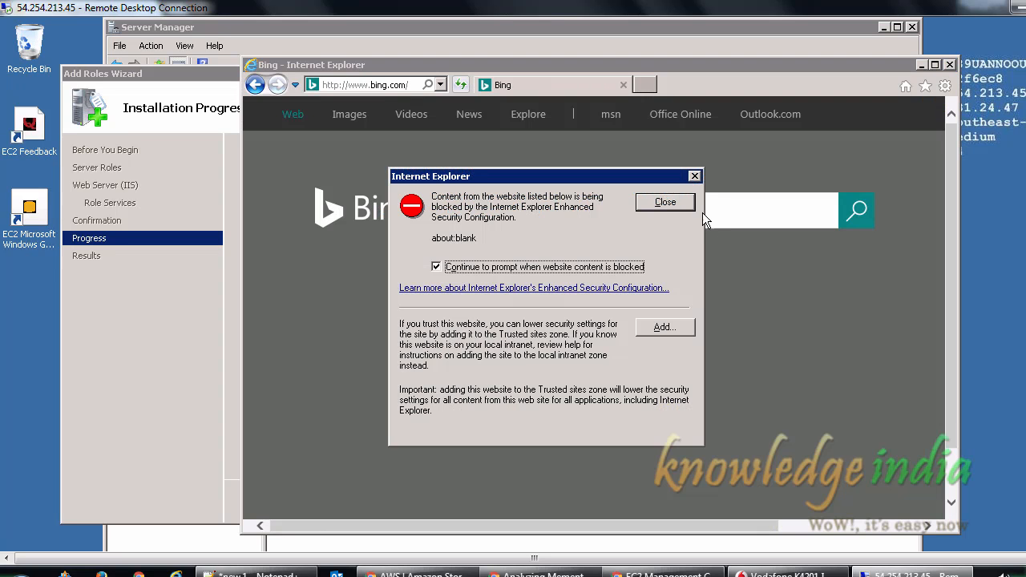
pyautogui.click(665, 327)
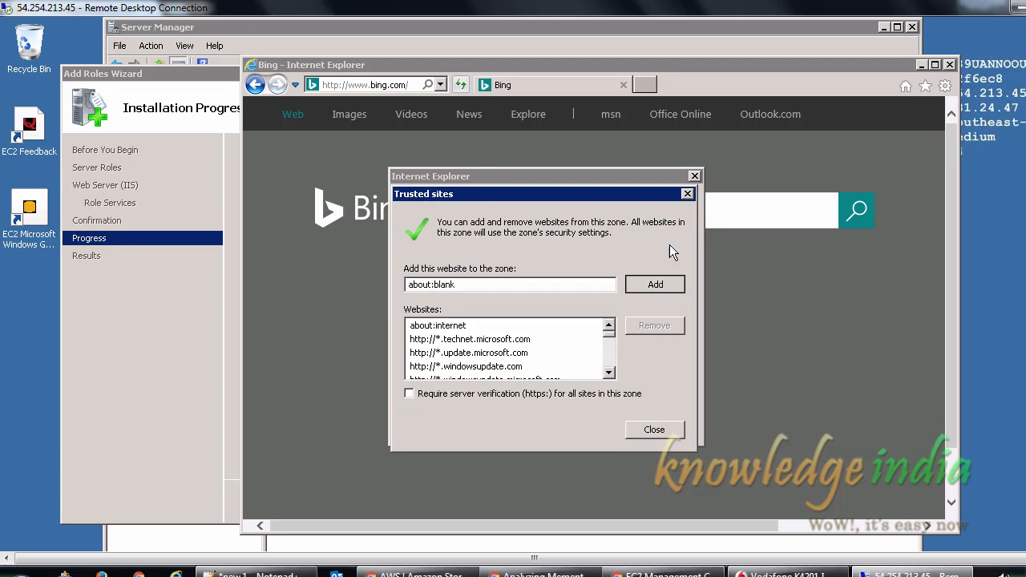
pyautogui.click(656, 284)
pyautogui.click(695, 176)
pyautogui.click(658, 430)
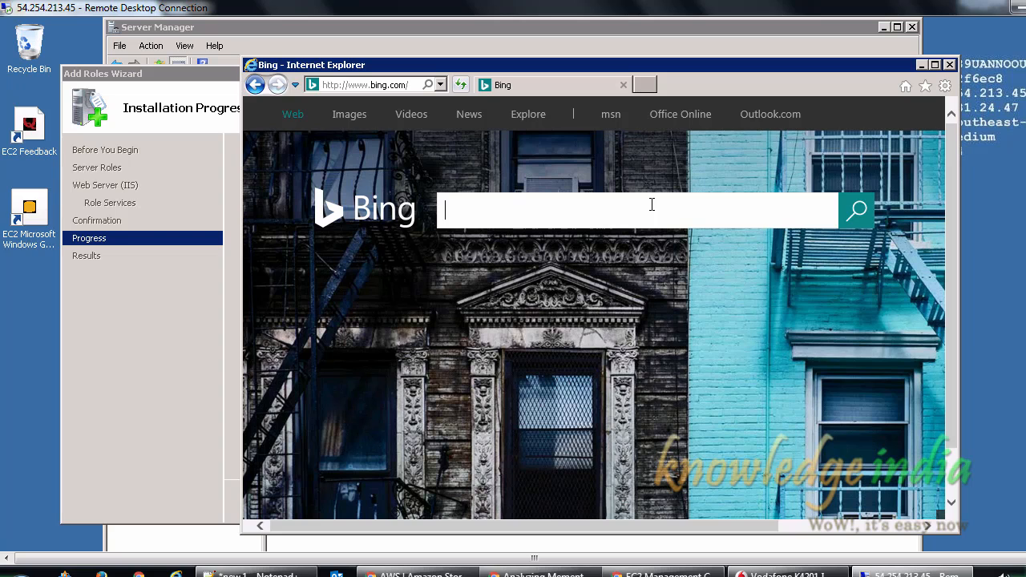
# Search Bing for "tomcat" and open the Tomcat 7.0 download page from the results
pyautogui.write('tomca')
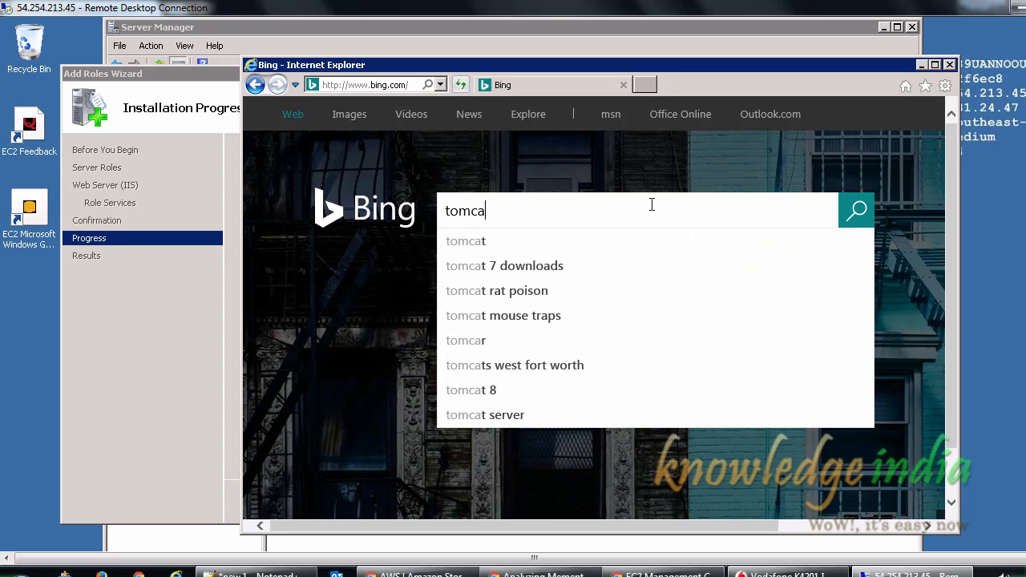
pyautogui.write('t')
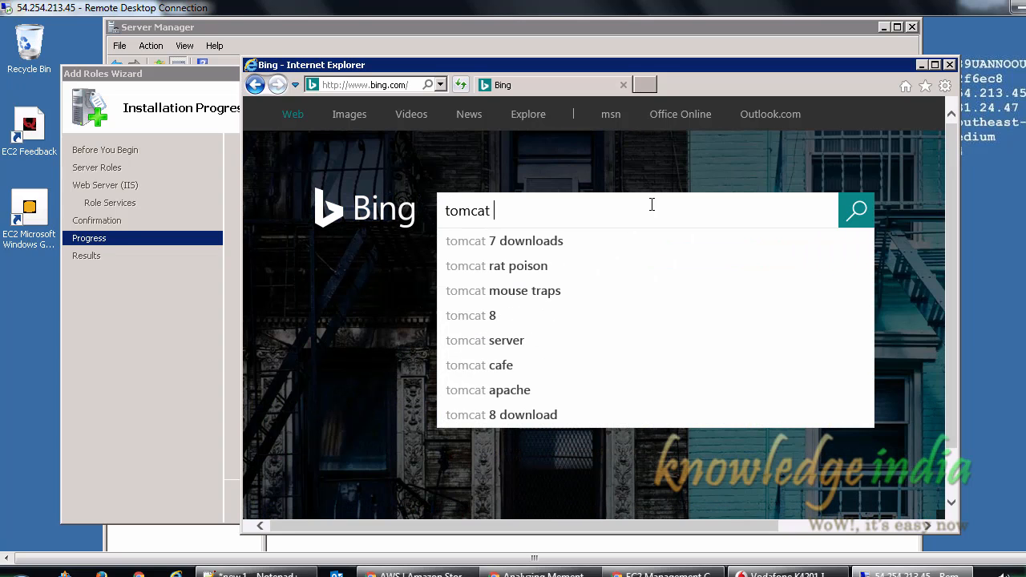
pyautogui.press('Return')
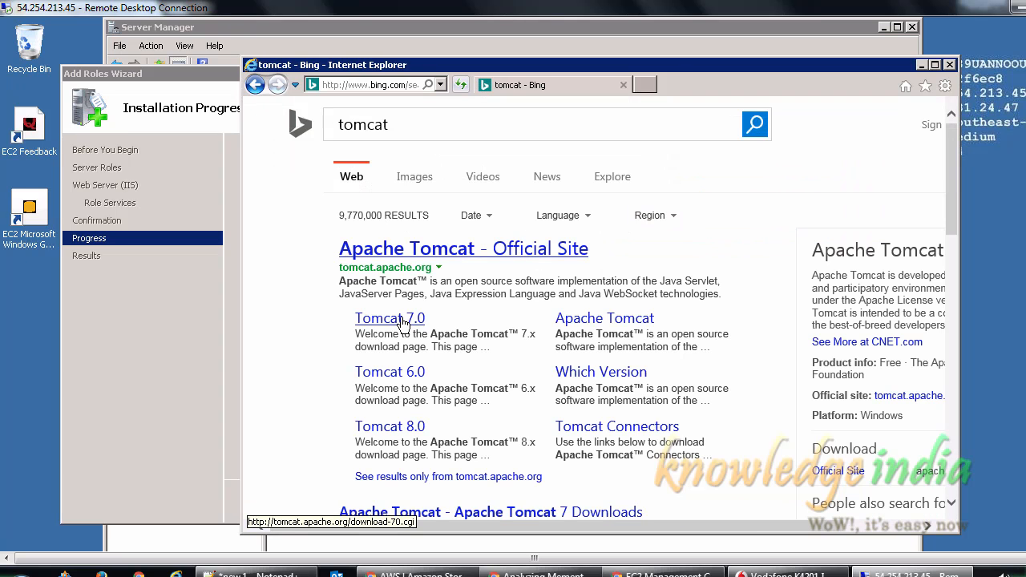
pyautogui.click(404, 322)
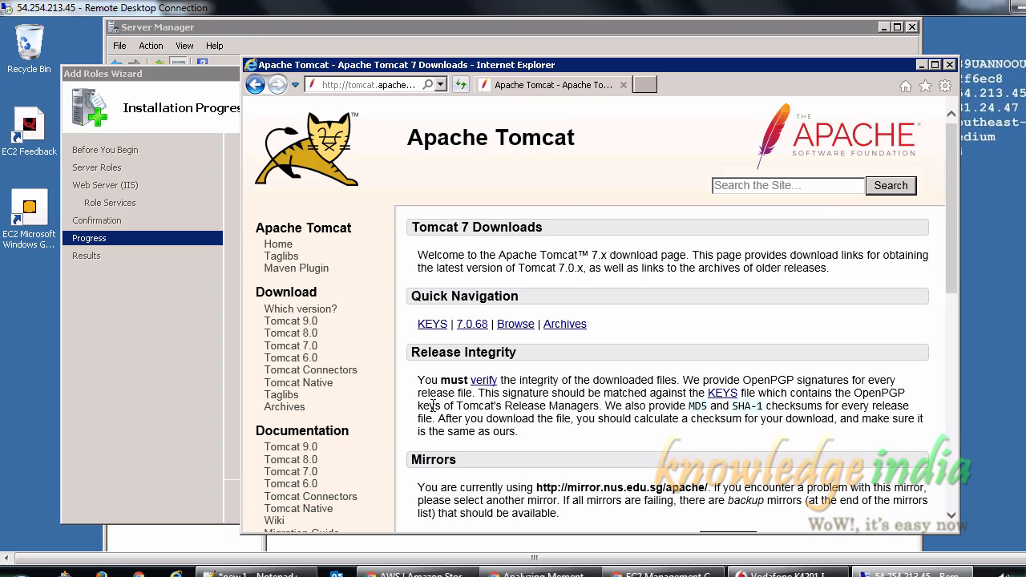
pyautogui.scroll(-3, 638, 385)
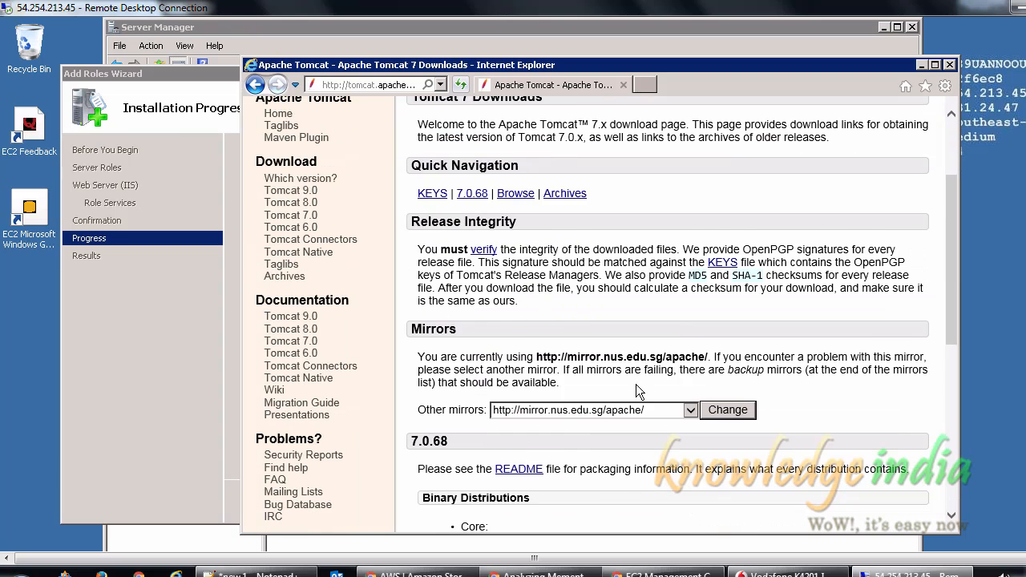
pyautogui.scroll(-5, 636, 384)
pyautogui.scroll(-3, 615, 385)
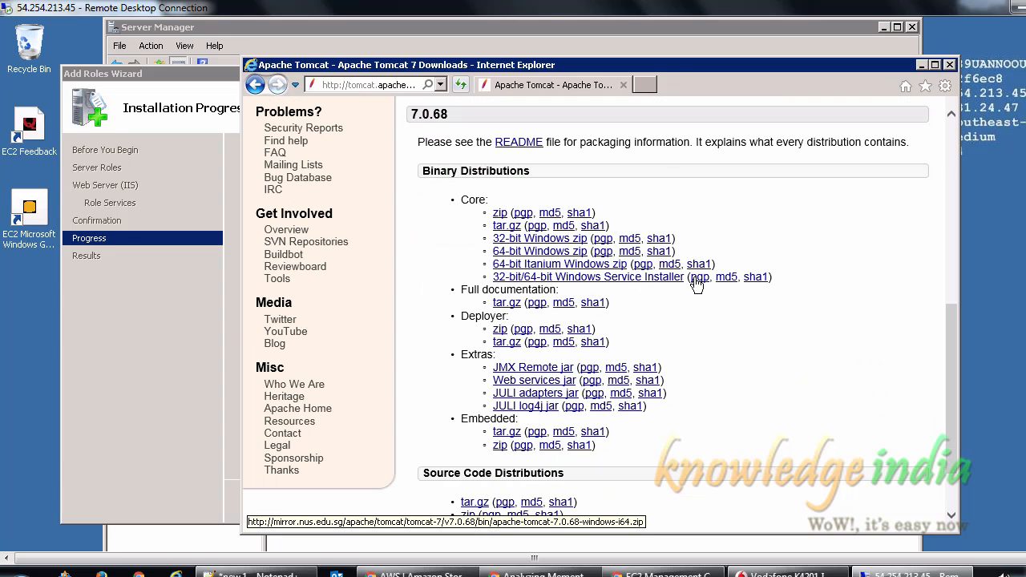
pyautogui.click(634, 279)
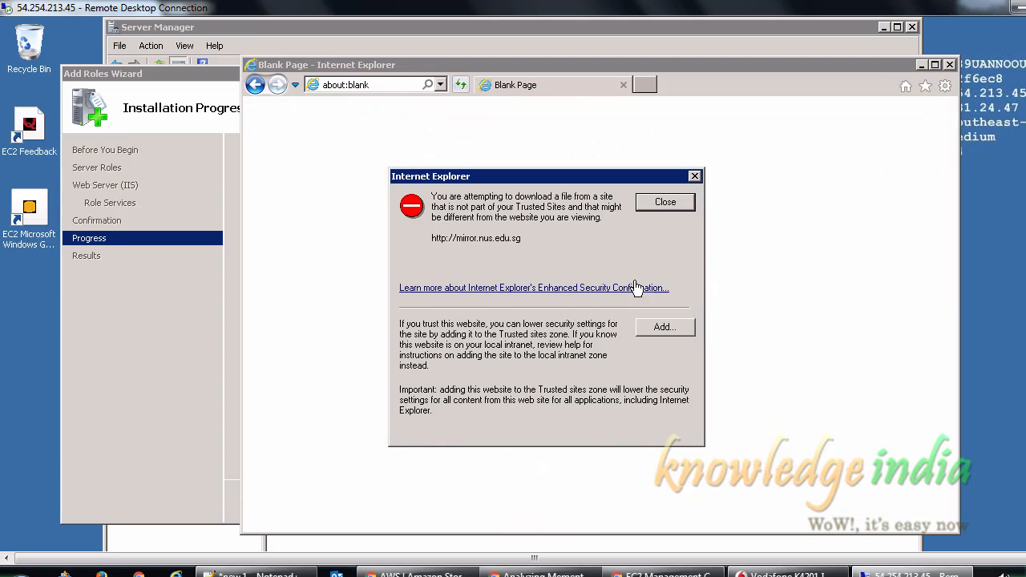
pyautogui.click(665, 332)
pyautogui.click(675, 287)
pyautogui.click(656, 426)
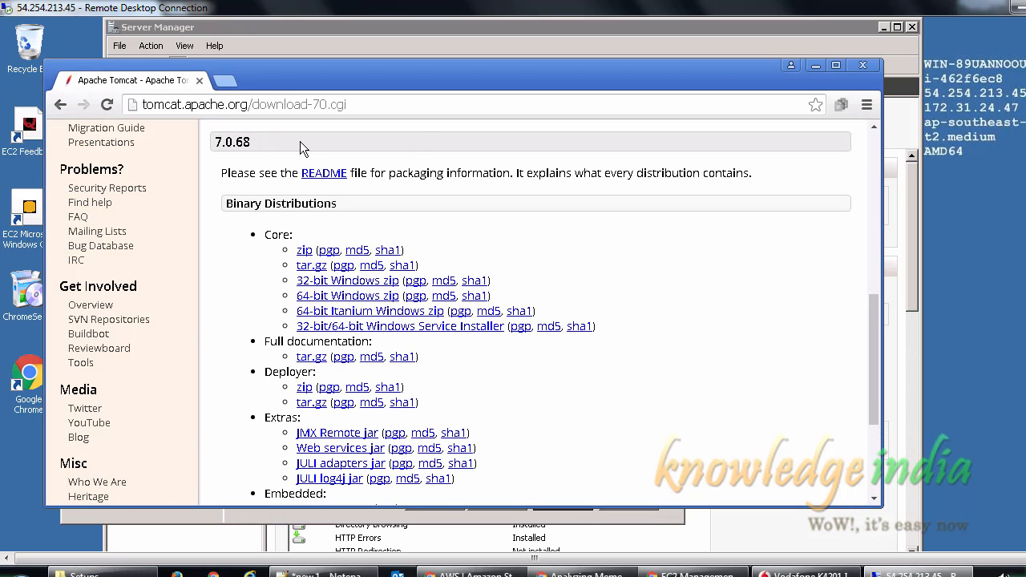
# Download the Tomcat 7.0.68 32-bit/64-bit Windows Service Installer in Chrome and minimize the browser
pyautogui.click(449, 327)
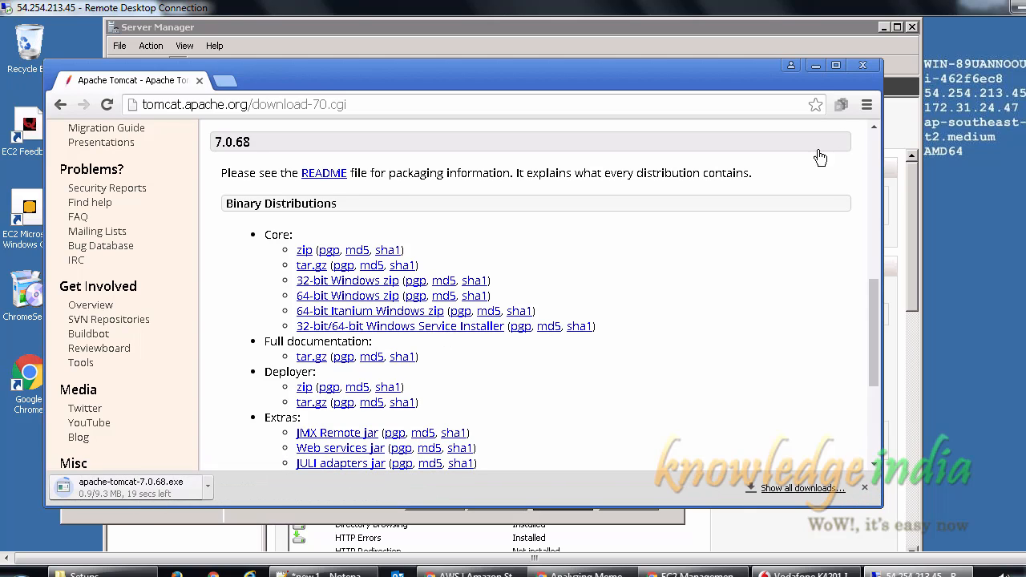
pyautogui.click(815, 66)
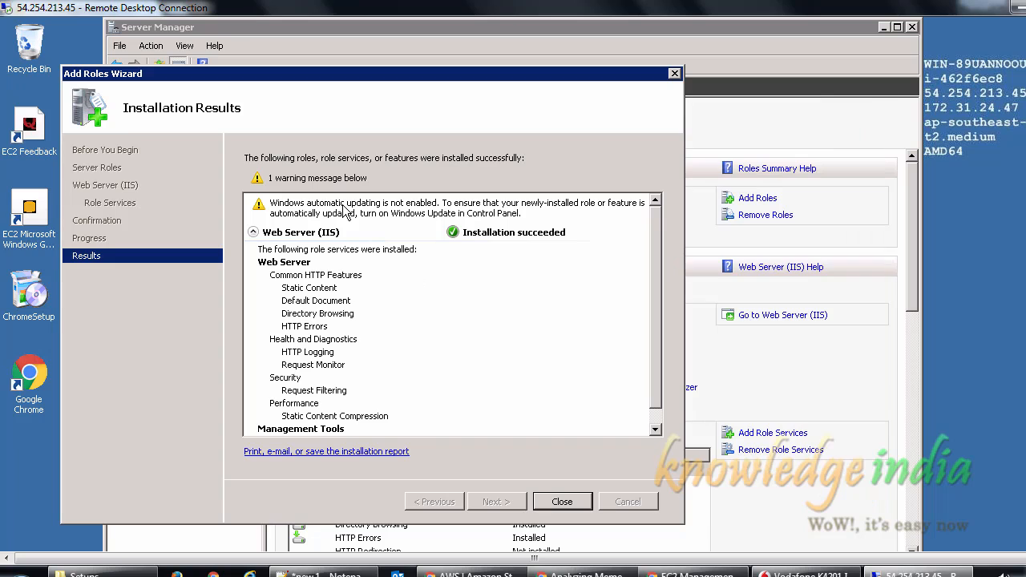
# Close the finished Add Roles Wizard along with the open Server Manager and Control Panel windows
pyautogui.click(563, 502)
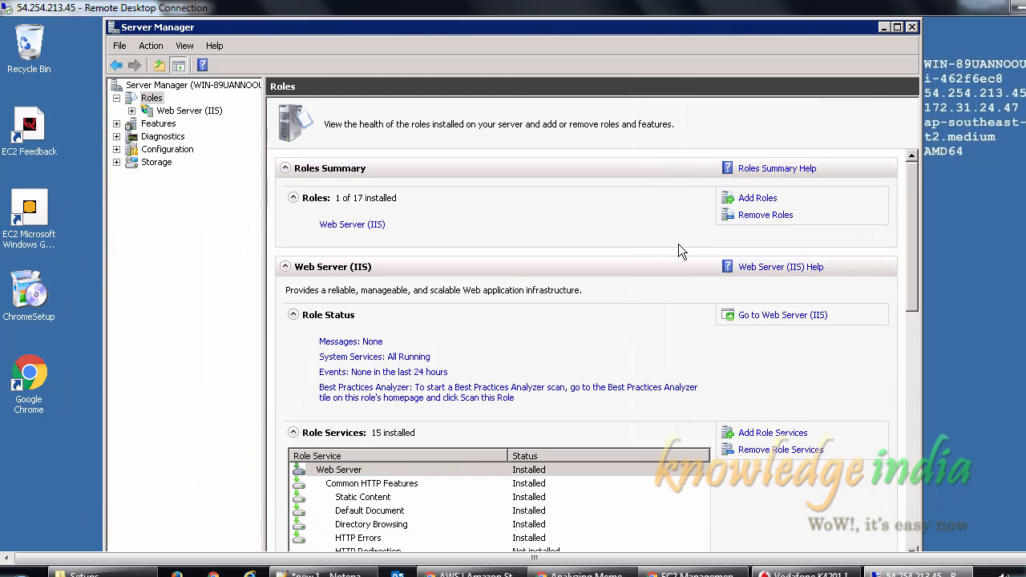
pyautogui.click(915, 26)
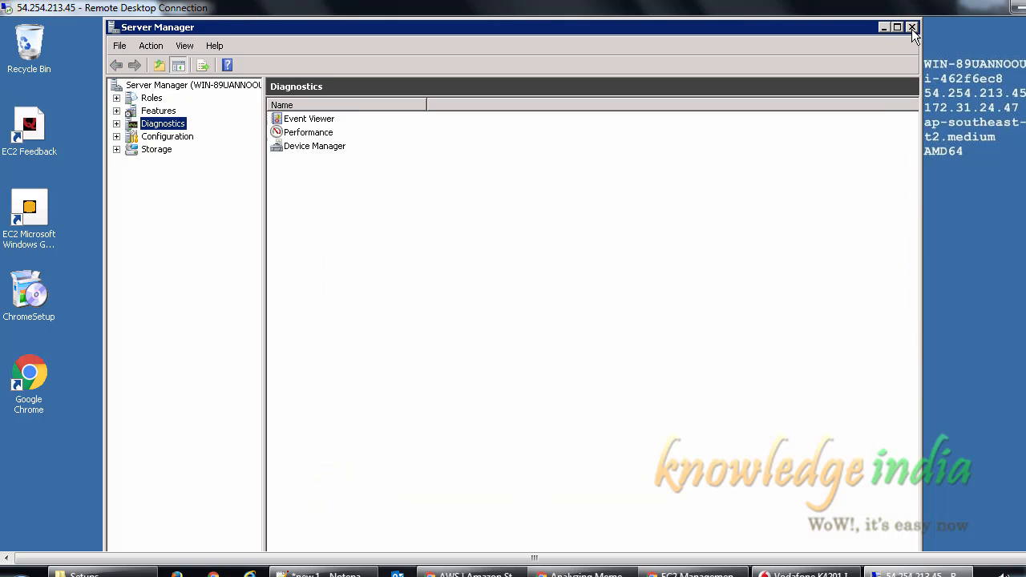
pyautogui.click(912, 29)
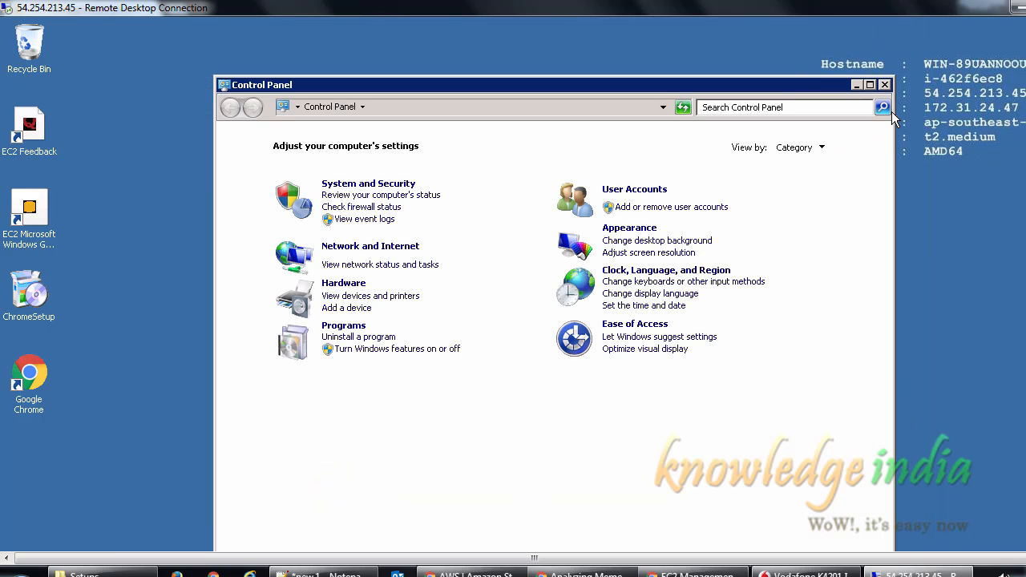
pyautogui.click(889, 85)
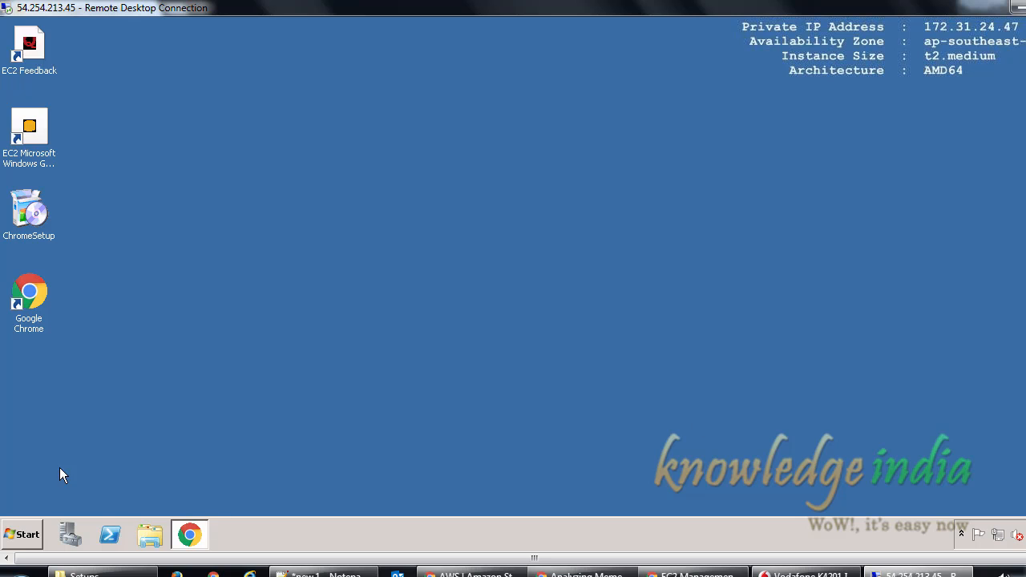
# Load localhost:80 in a new Chrome tab on the remote server to check the IIS site
pyautogui.click(183, 522)
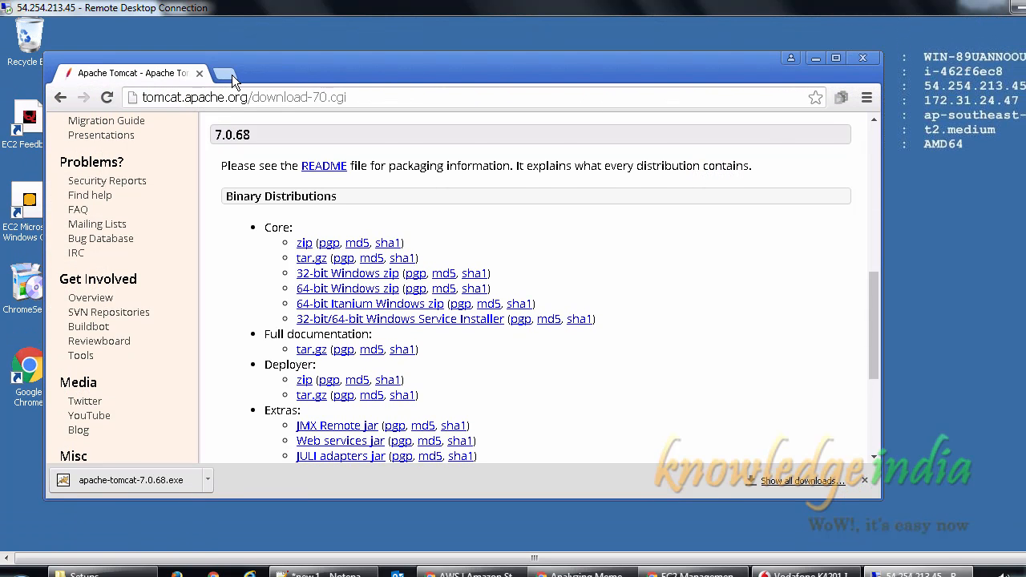
pyautogui.click(232, 75)
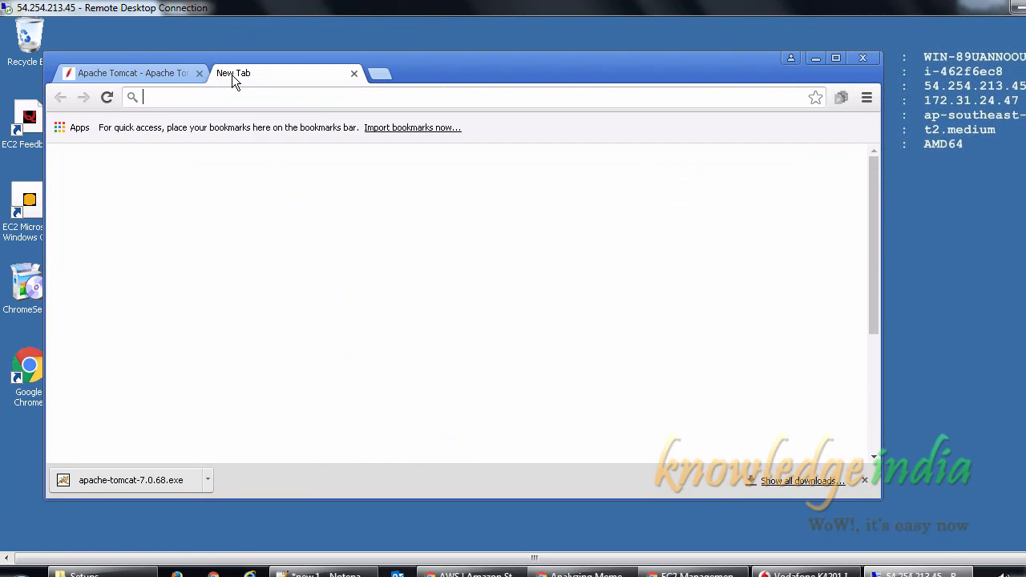
pyautogui.write('localh')
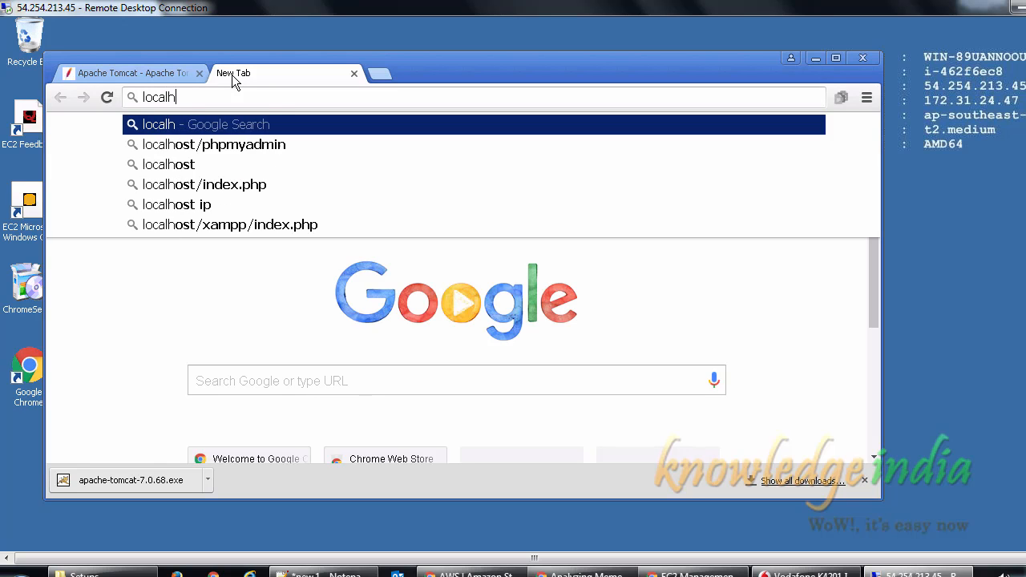
pyautogui.write('ost:80')
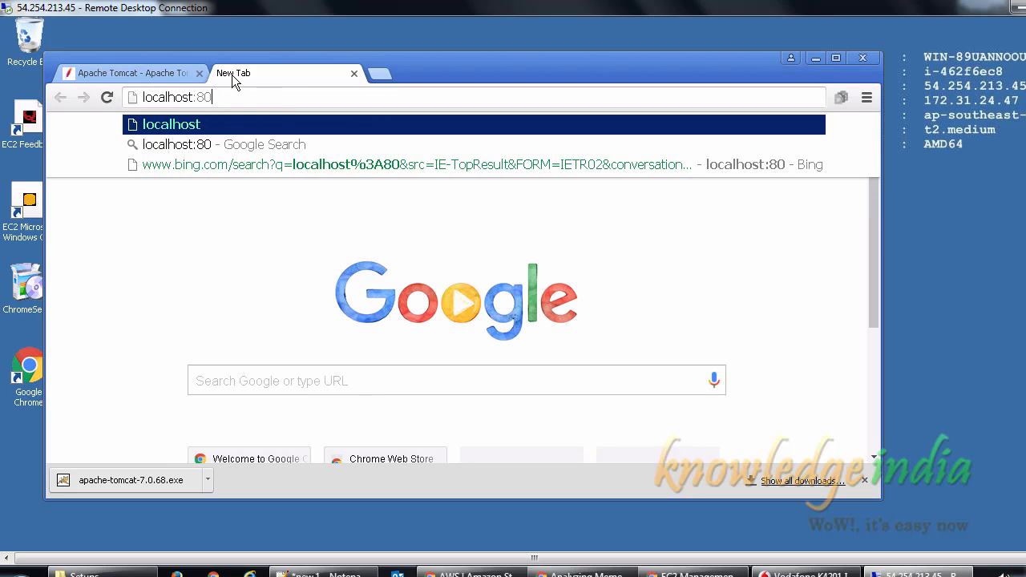
pyautogui.press('Return')
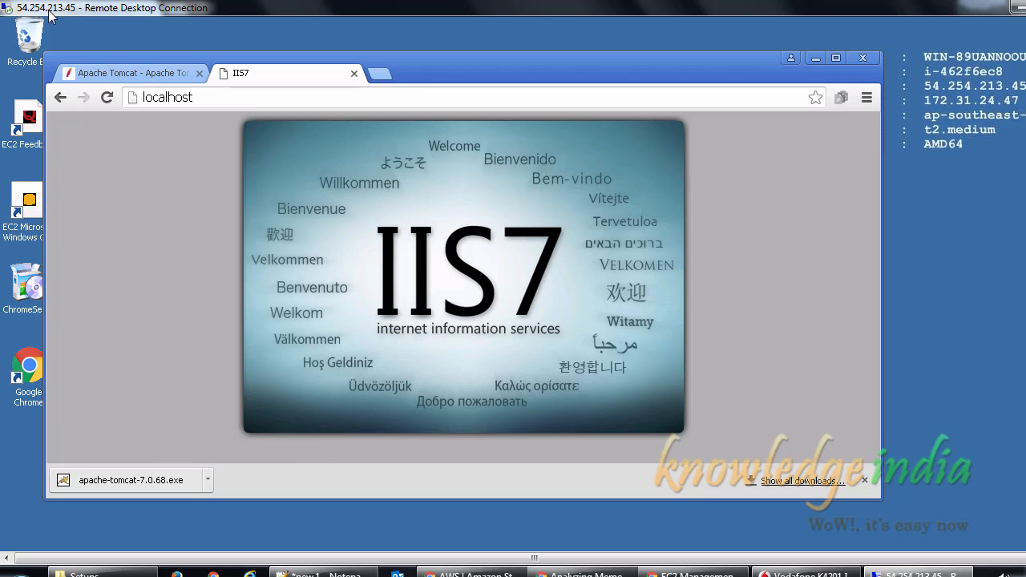
# Run apache-tomcat-7.0.68.exe, accept the license agreement, and keep the Normal install components to reach the configuration options
pyautogui.click(138, 480)
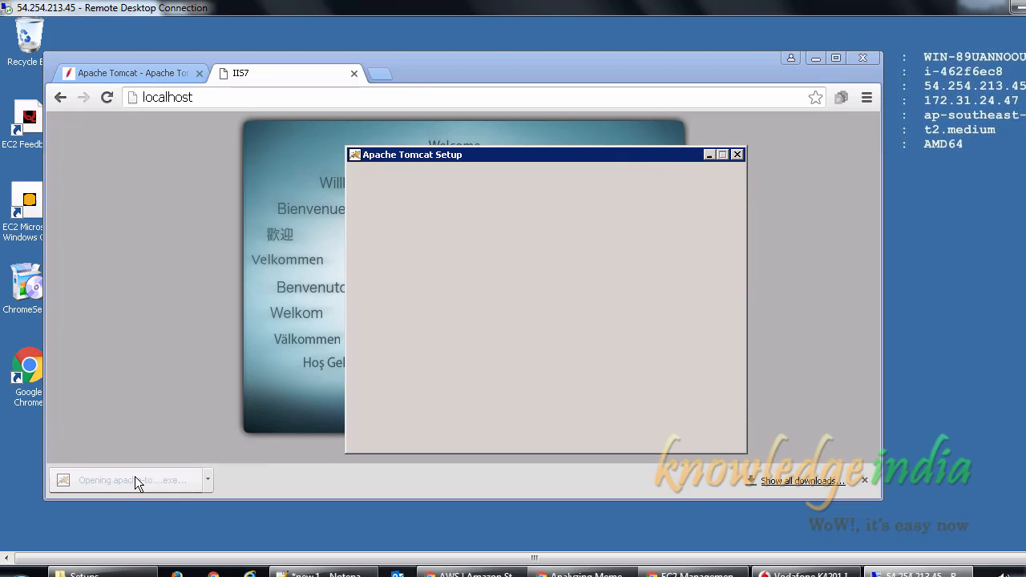
pyautogui.click(638, 433)
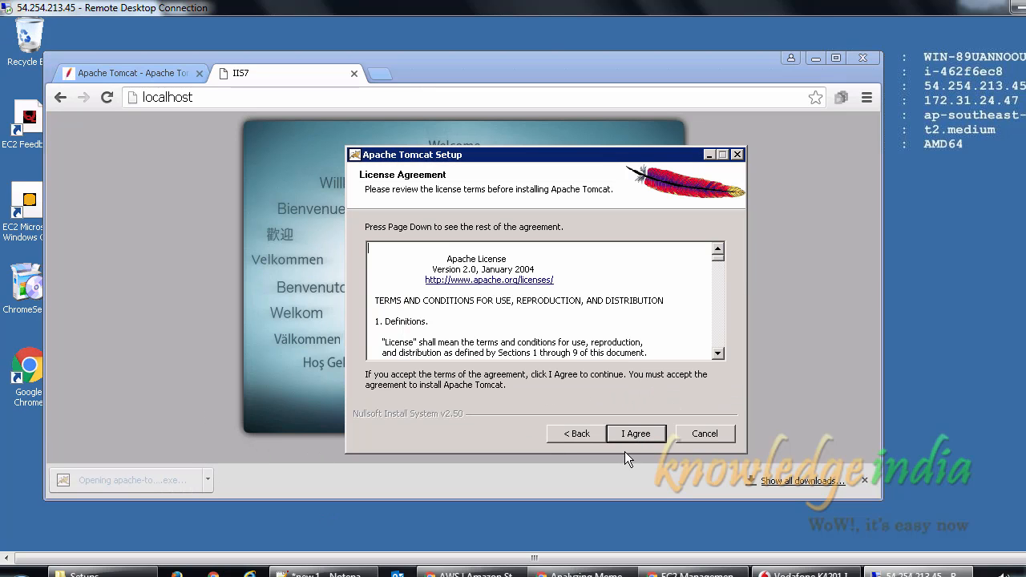
pyautogui.click(635, 431)
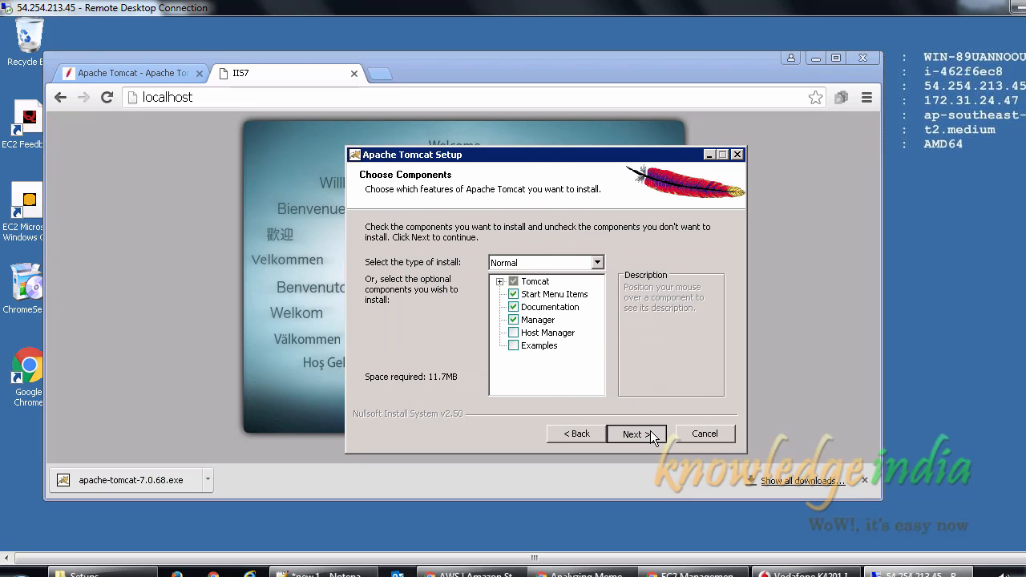
pyautogui.click(651, 431)
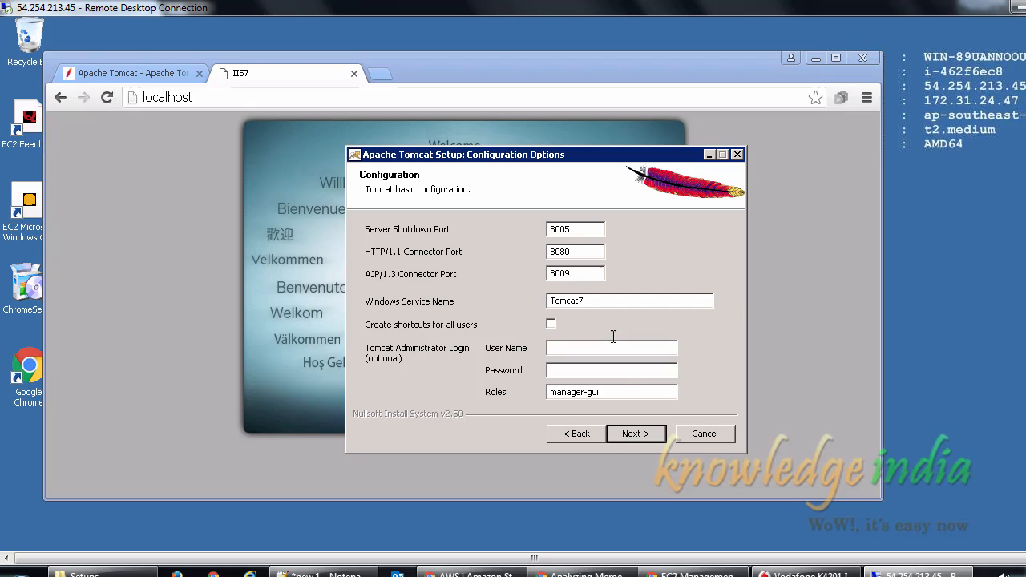
# Install Tomcat with the default configuration options, finish the wizard with Run Apache Tomcat enabled, and close the release notes
pyautogui.click(644, 435)
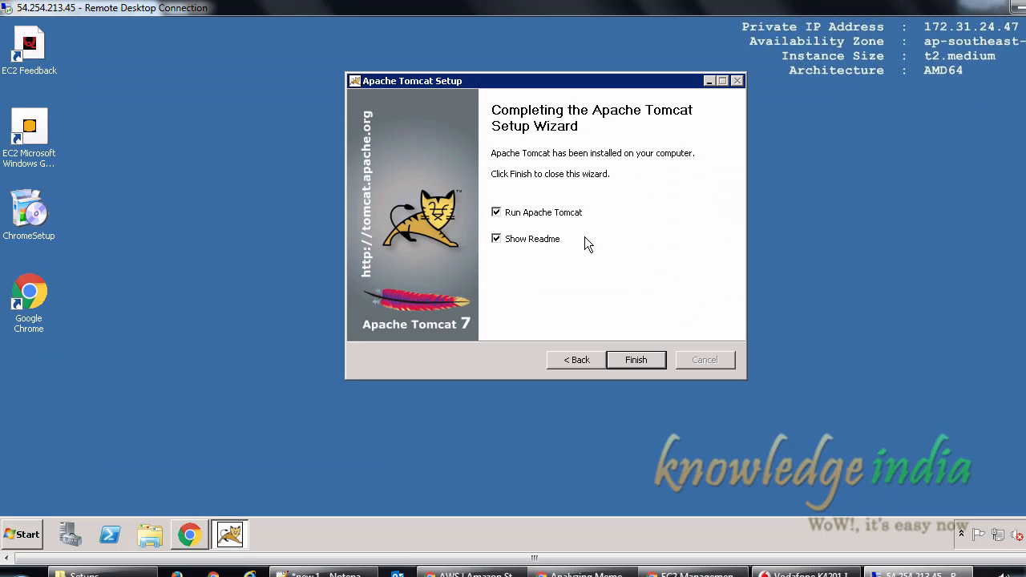
pyautogui.click(634, 360)
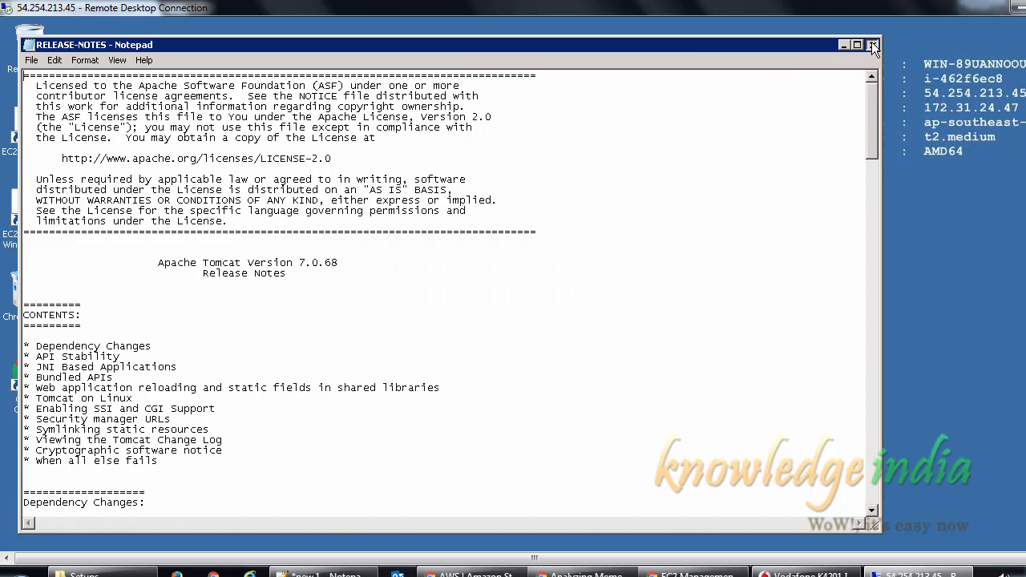
pyautogui.click(871, 45)
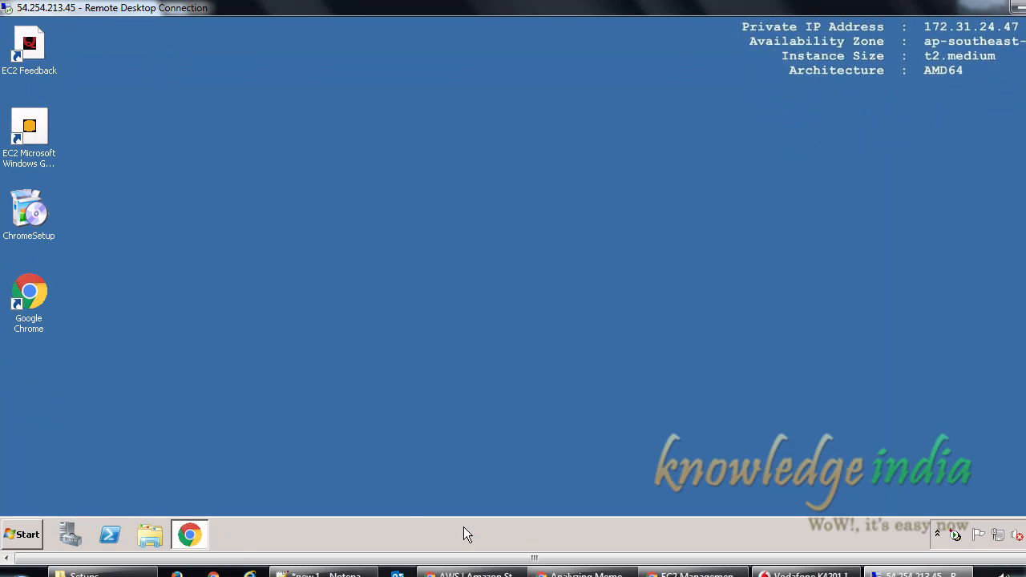
# Load localhost:8080 in a new Chrome tab on the remote server to check the Tomcat site
pyautogui.click(190, 535)
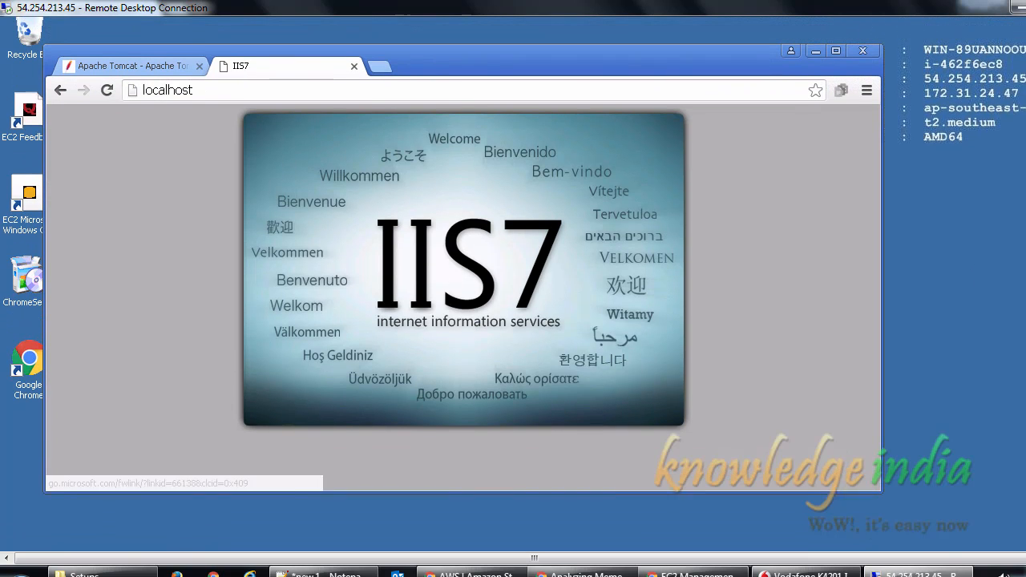
pyautogui.click(376, 74)
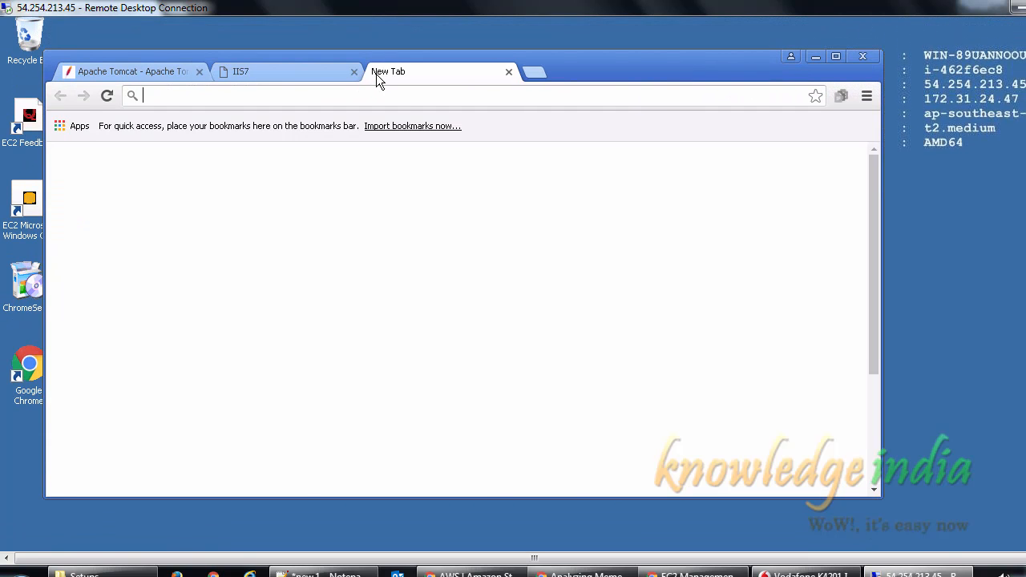
pyautogui.write('localhost')
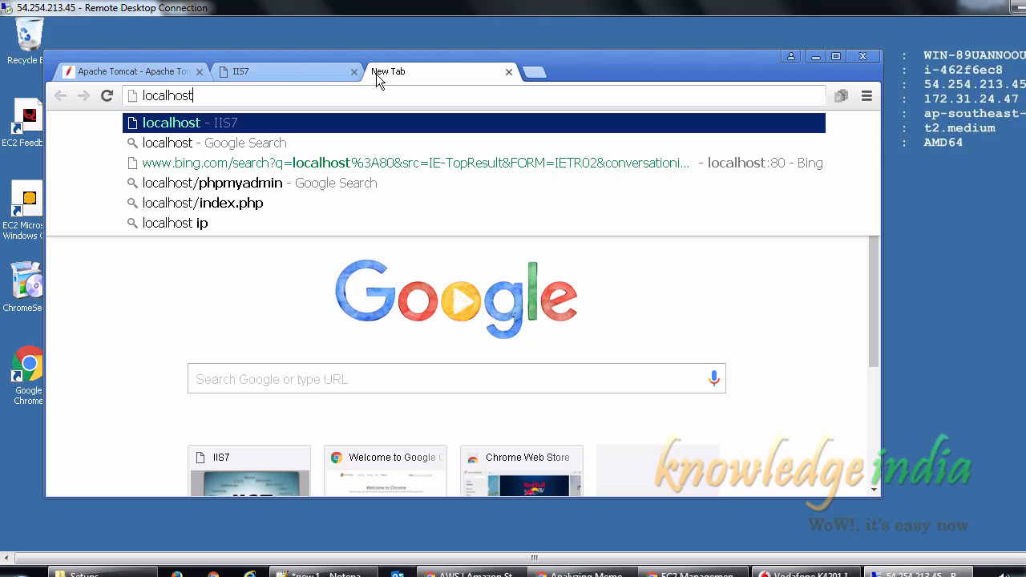
pyautogui.write(':8080')
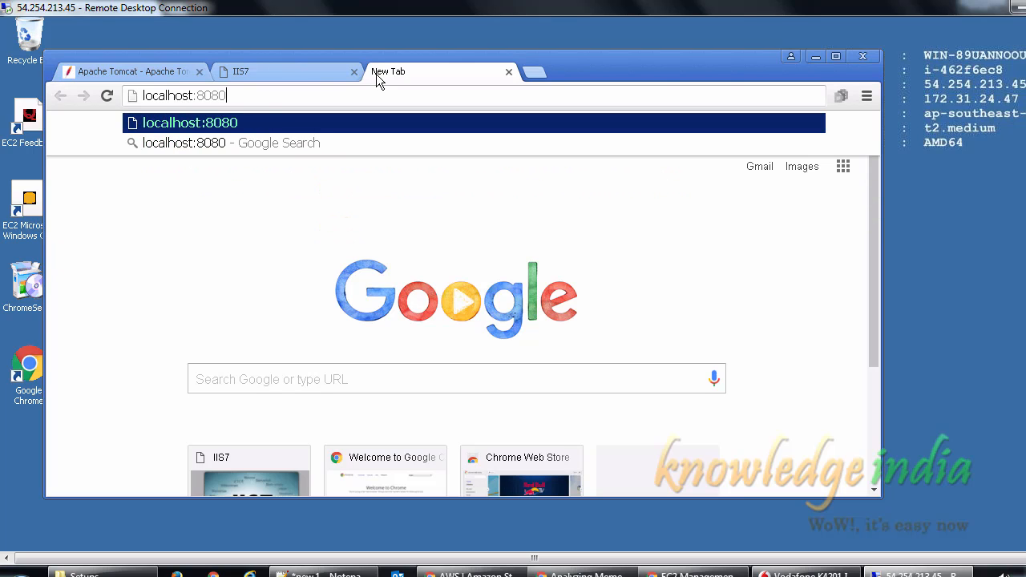
pyautogui.press('Return')
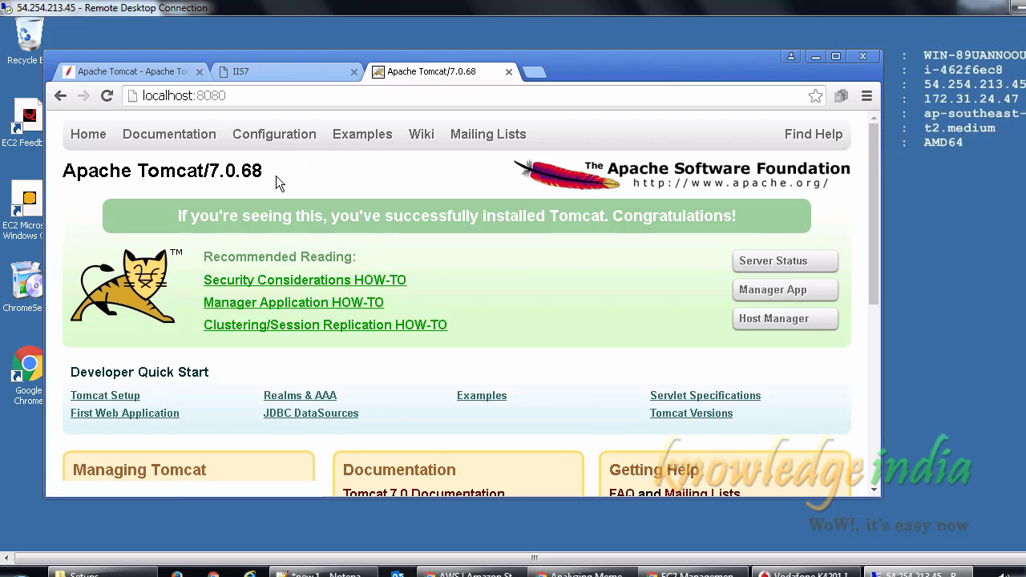
# Compare the local IIS7 and Tomcat pages, and close the Apache Tomcat download tab
pyautogui.click(283, 72)
pyautogui.click(419, 69)
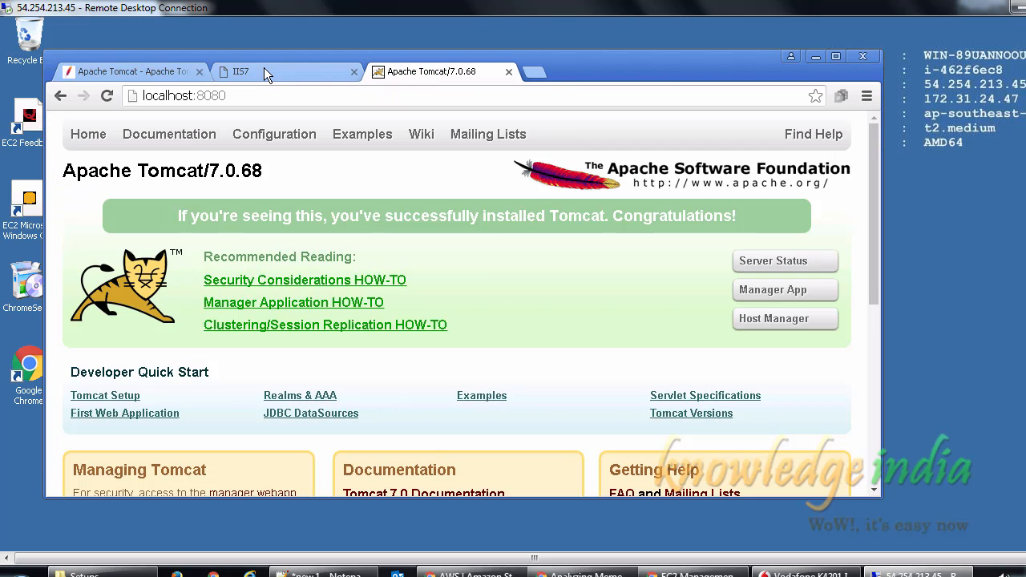
pyautogui.click(263, 69)
pyautogui.click(451, 67)
pyautogui.click(256, 72)
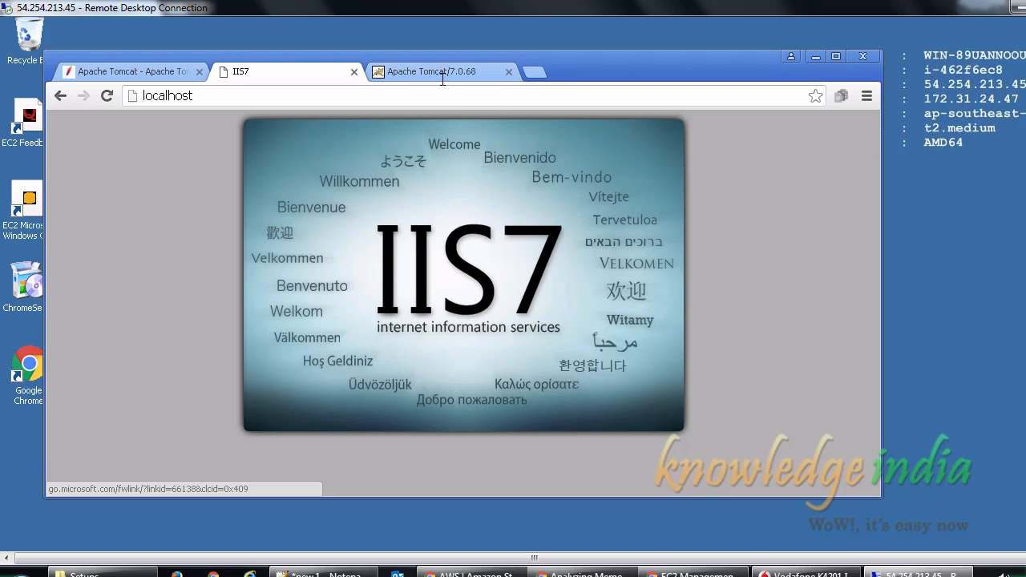
pyautogui.click(200, 72)
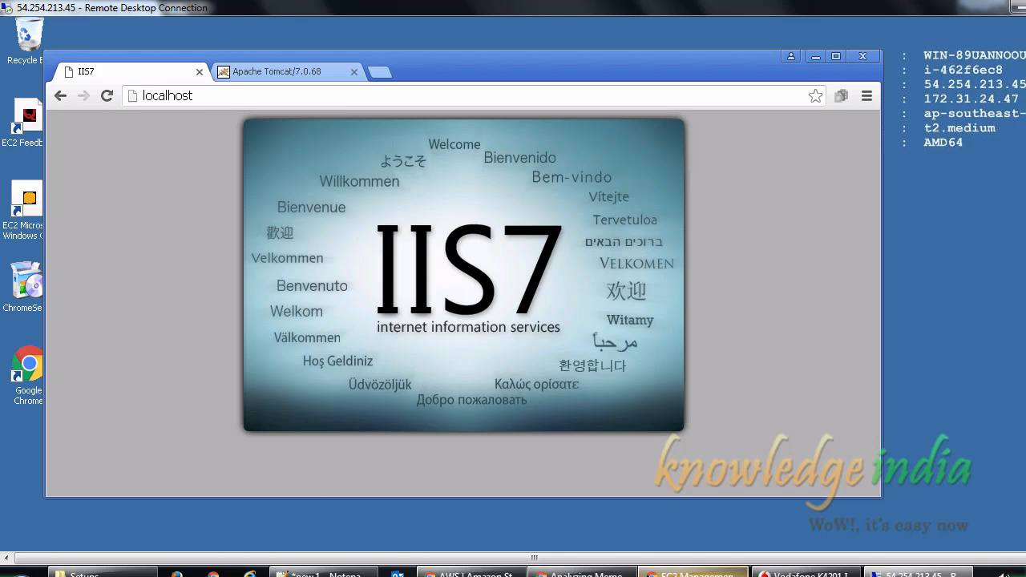
# Switch to the EC2 console in local Chrome, copy the SG testing instance's public IP, and request it on port 80 in a new tab
pyautogui.click(696, 573)
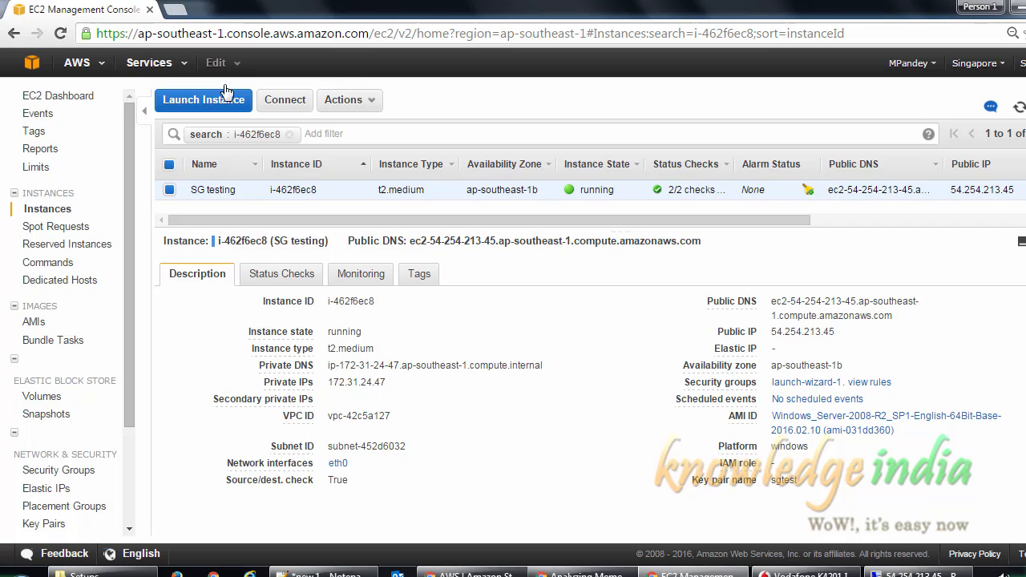
pyautogui.moveTo(835, 331); pyautogui.dragTo(773, 333)
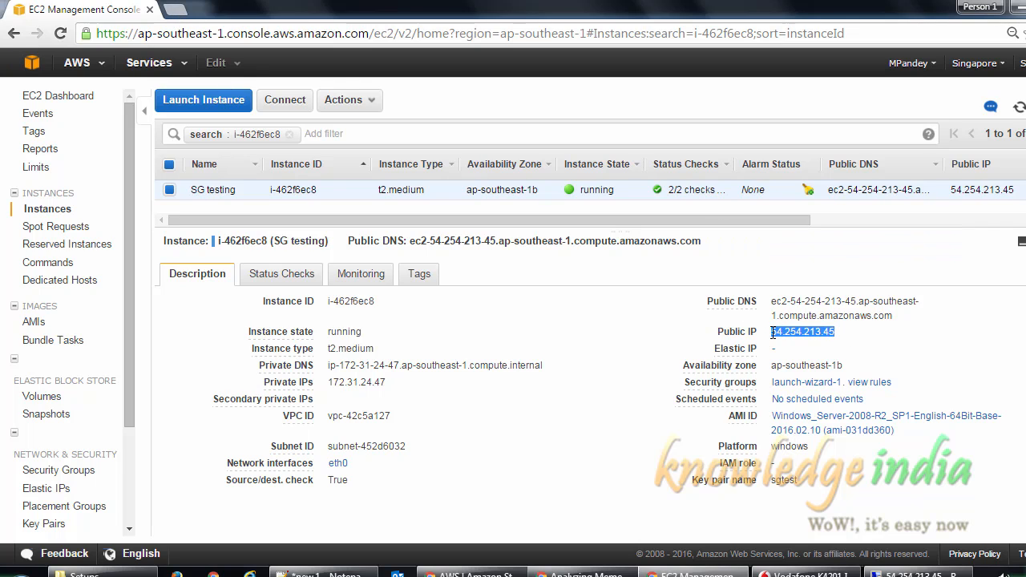
pyautogui.hotkey('ctrl', 'c')
pyautogui.click(175, 8)
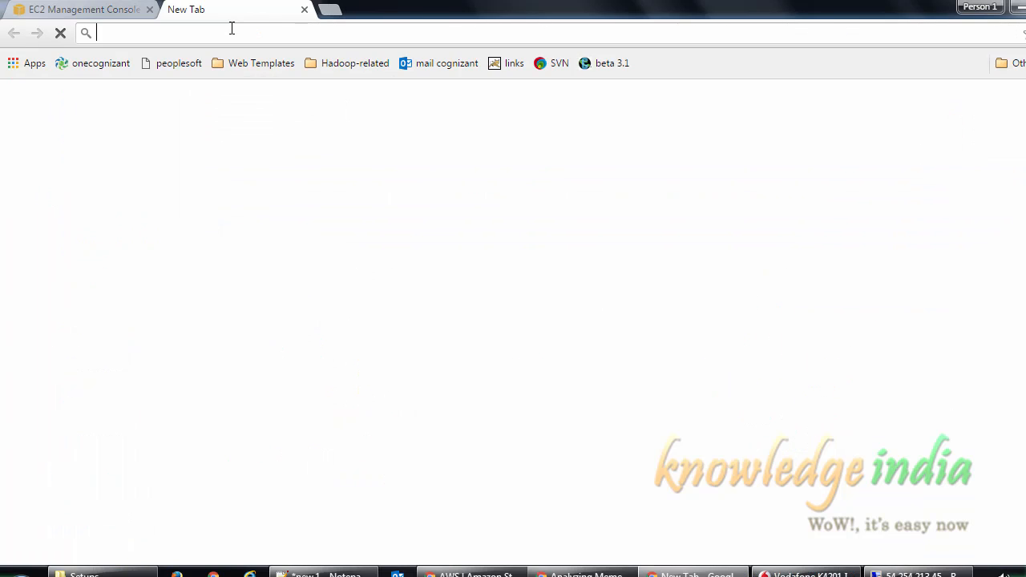
pyautogui.hotkey('ctrl', 'v')
pyautogui.write(':')
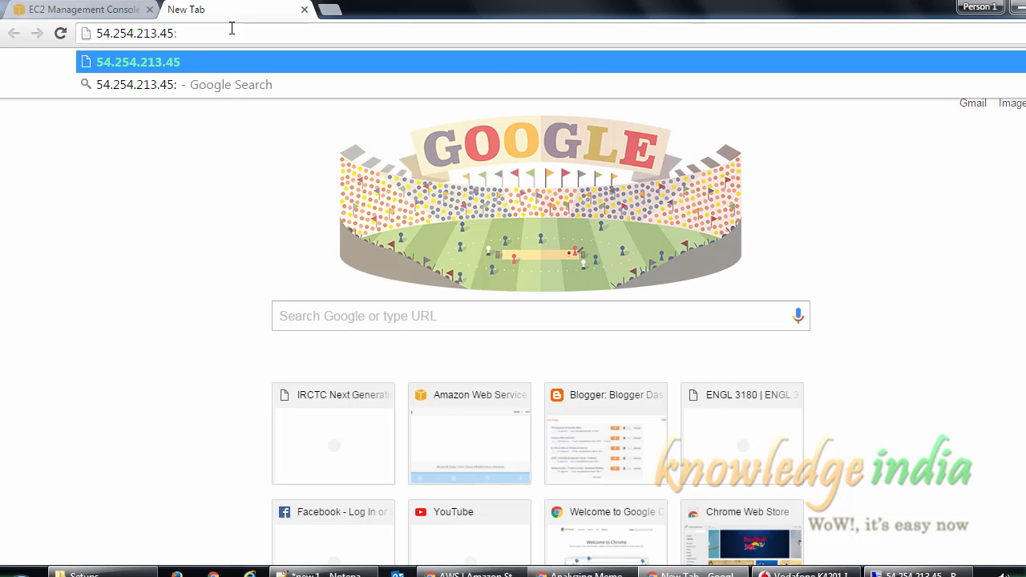
pyautogui.write('80')
pyautogui.press('Return')
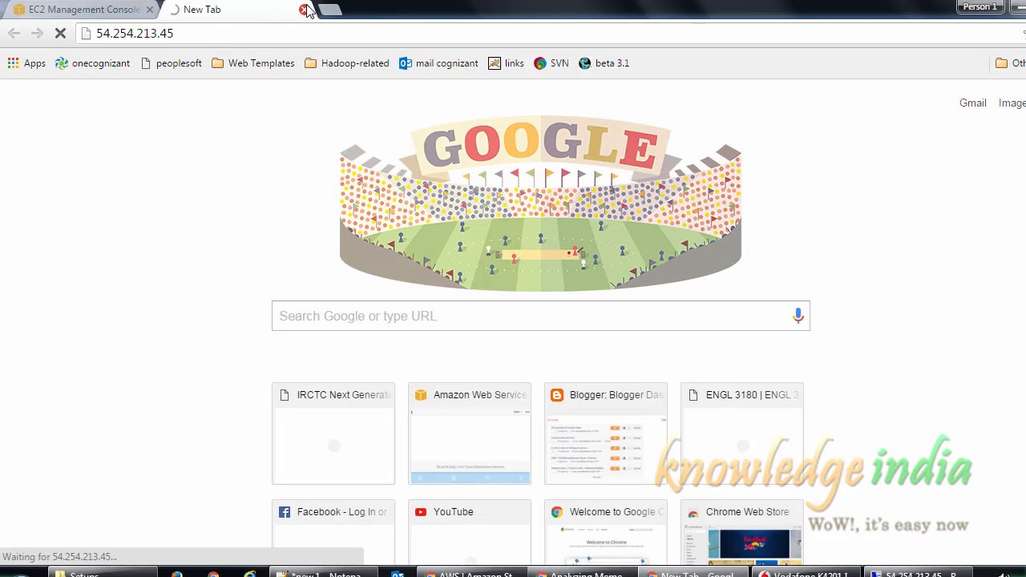
# Request 54.254.213.45:8080 in another new tab to test external access to Tomcat
pyautogui.click(328, 10)
pyautogui.hotkey('ctrl', 'v')
pyautogui.write(':8080')
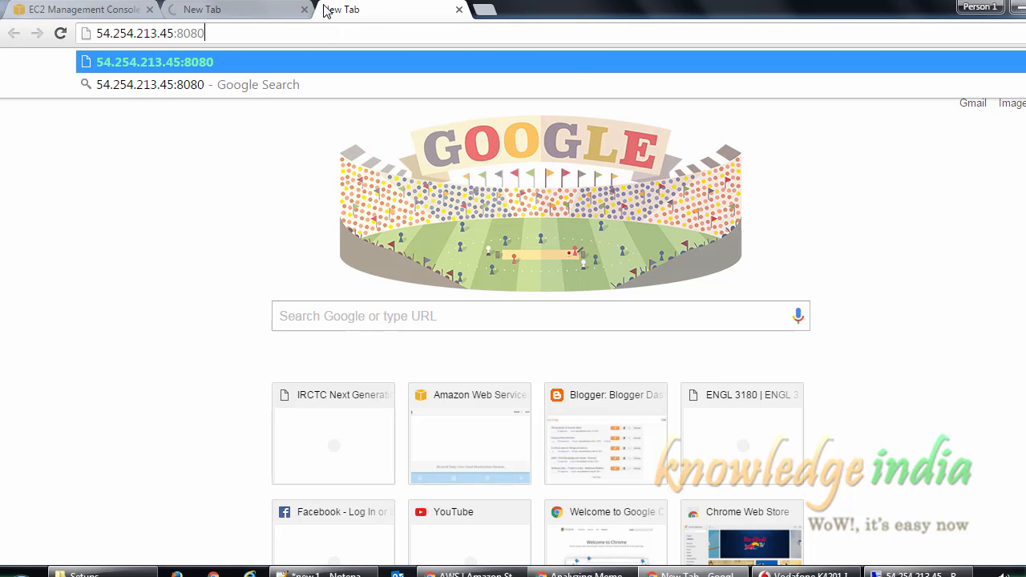
pyautogui.press('Return')
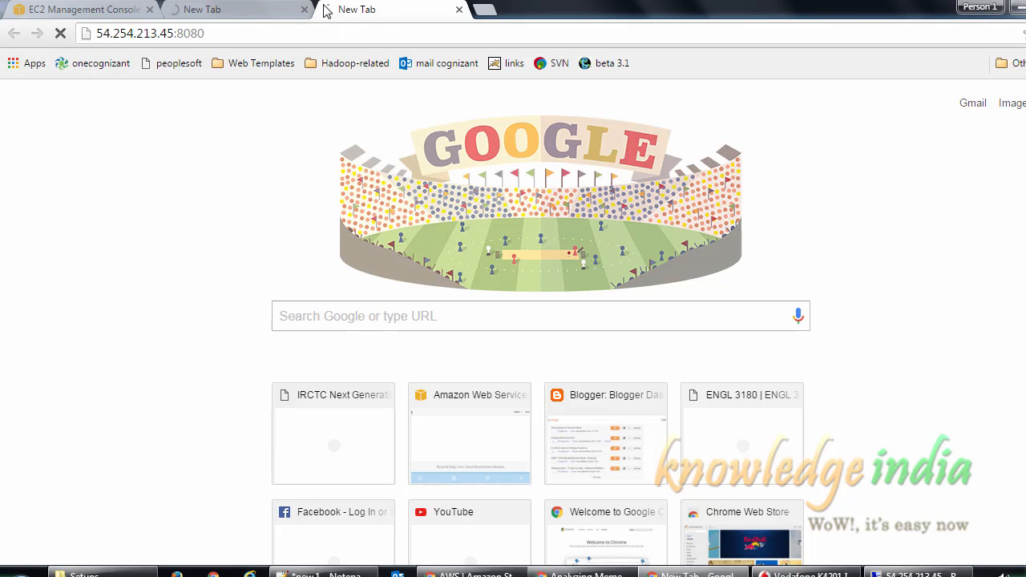
# Check how the port 80 and port 8080 pages load from outside, and return to the SG testing instance's details
pyautogui.click(238, 9)
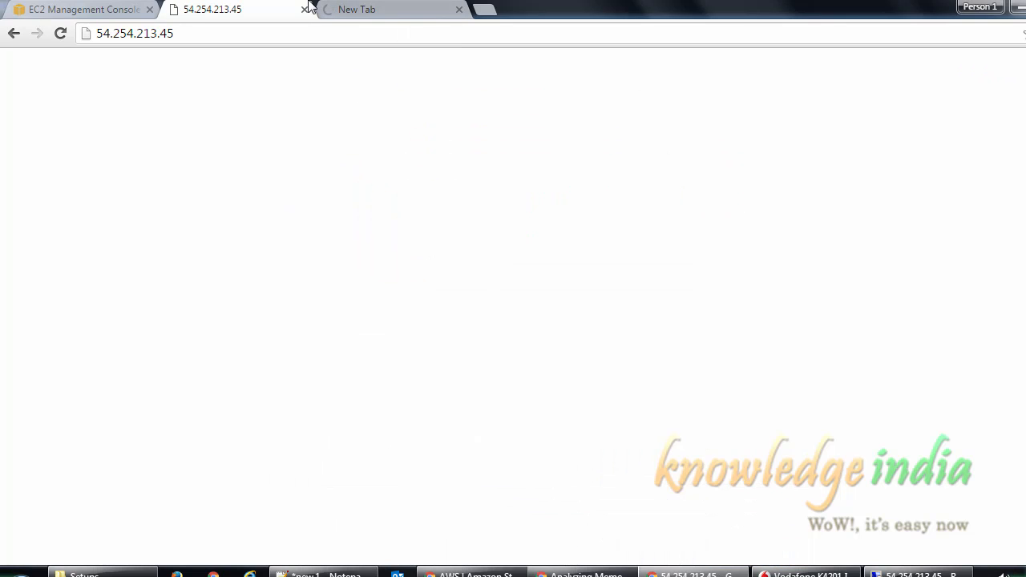
pyautogui.click(375, 7)
pyautogui.click(235, 6)
pyautogui.click(396, 7)
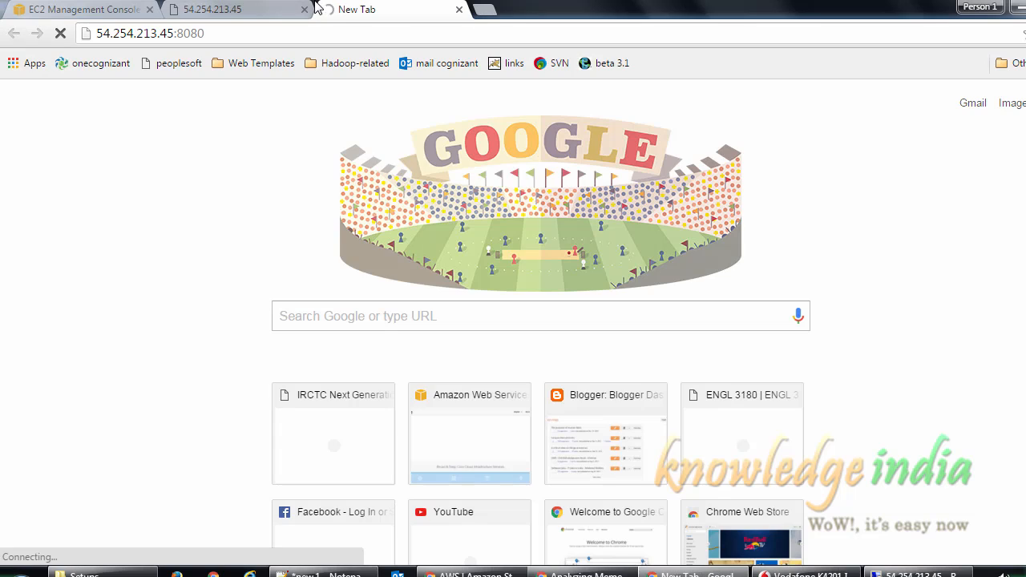
pyautogui.click(258, 9)
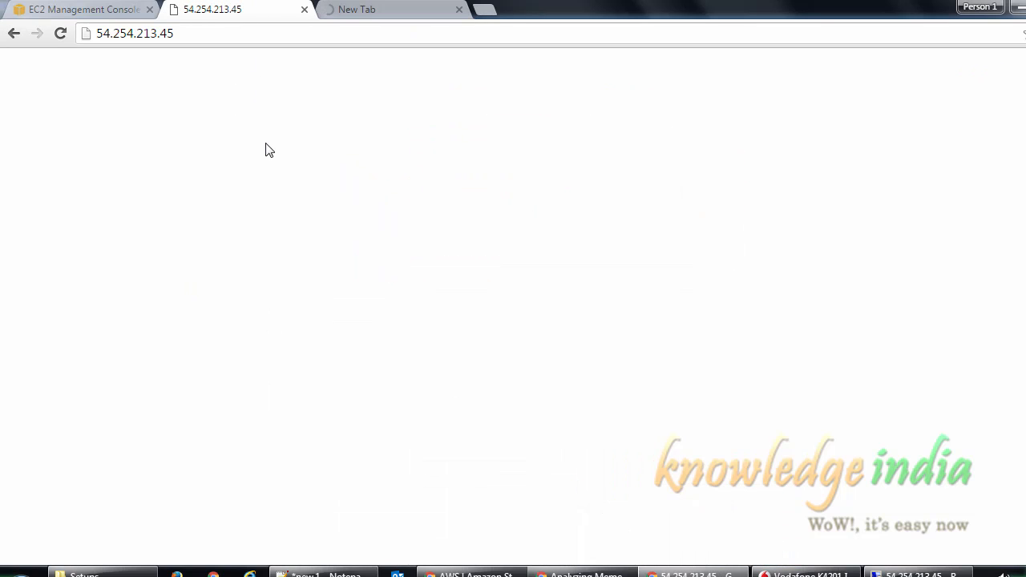
pyautogui.click(433, 7)
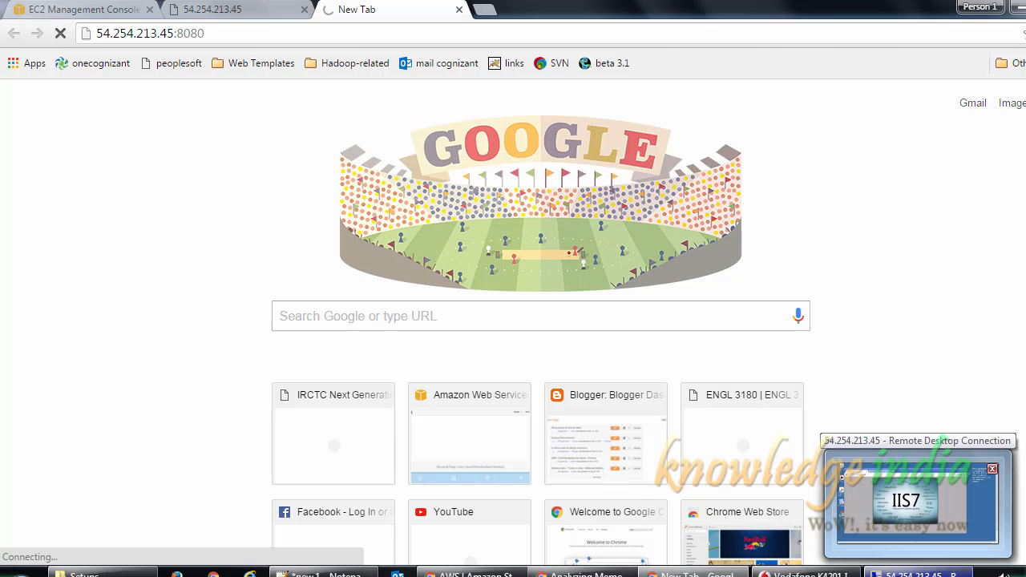
pyautogui.click(113, 12)
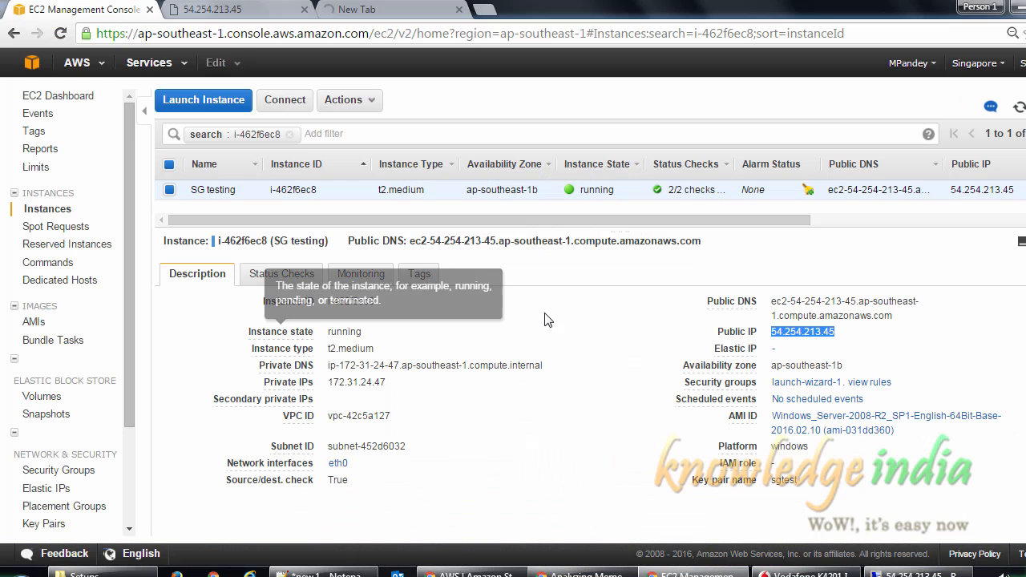
pyautogui.click(319, 192)
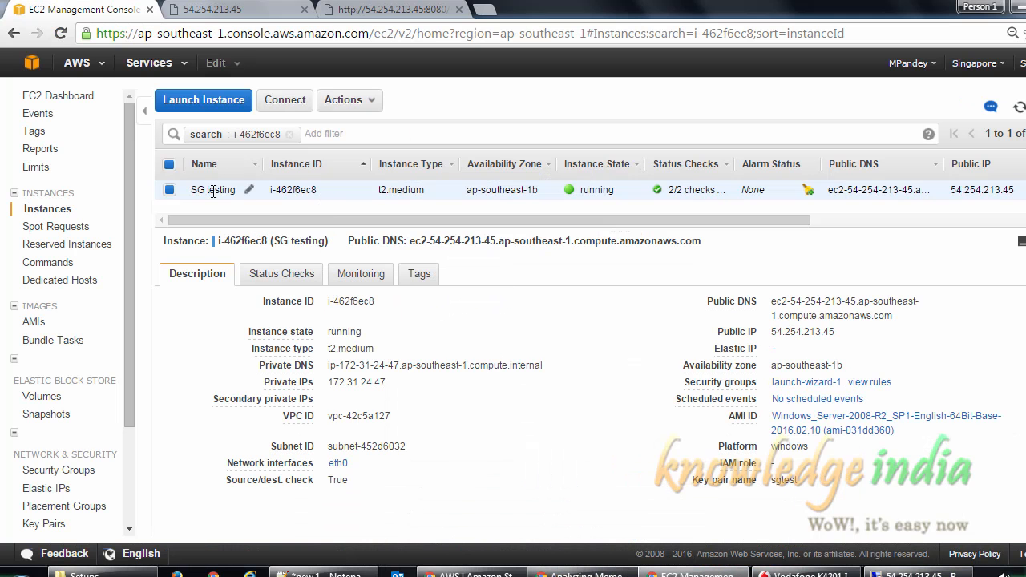
pyautogui.click(353, 8)
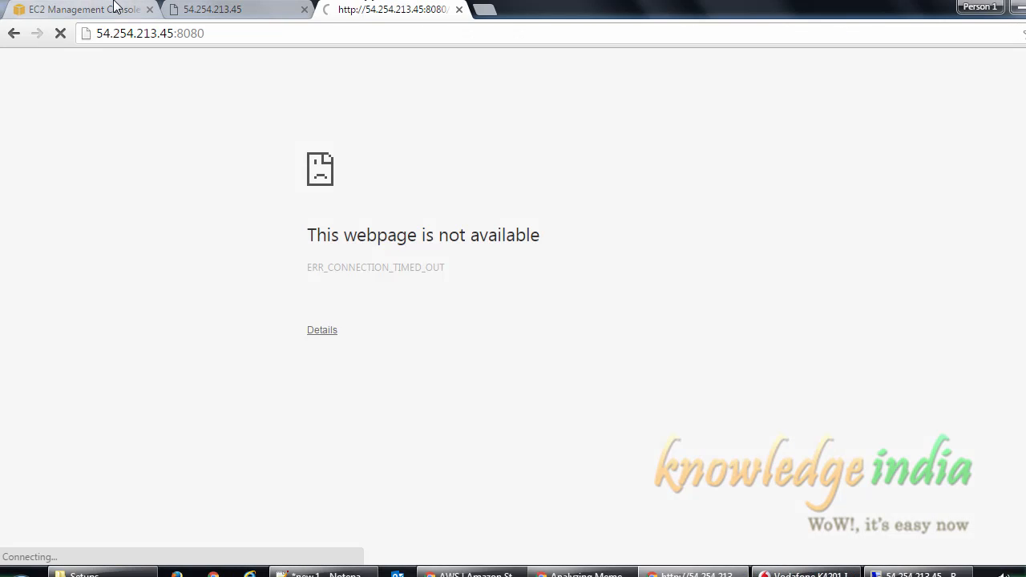
pyautogui.click(115, 8)
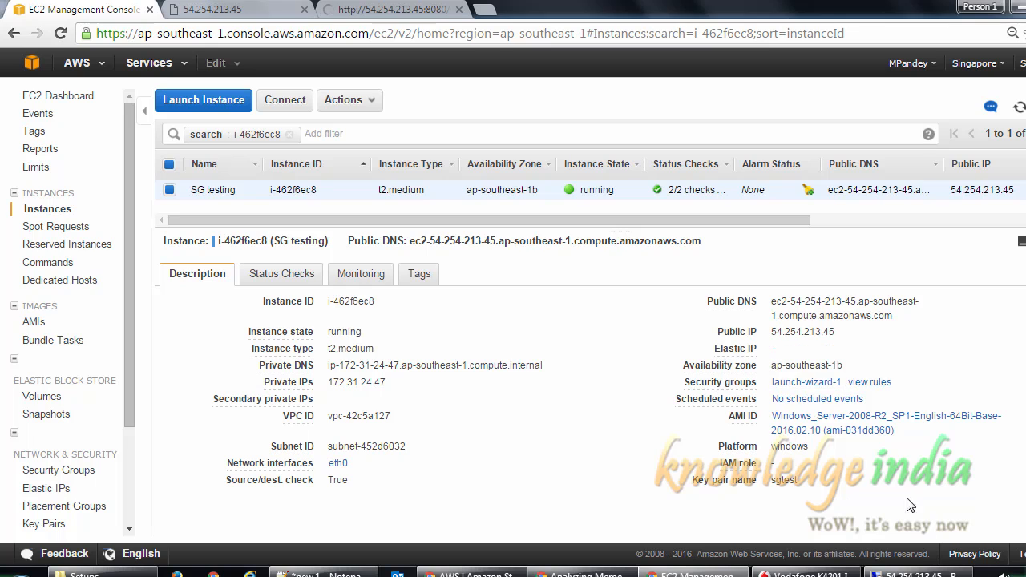
# Open the instance's launch-wizard-1 security group in a new tab and display its inbound rules in an enlarged details pane
pyautogui.rightClick(813, 383)
pyautogui.click(836, 393)
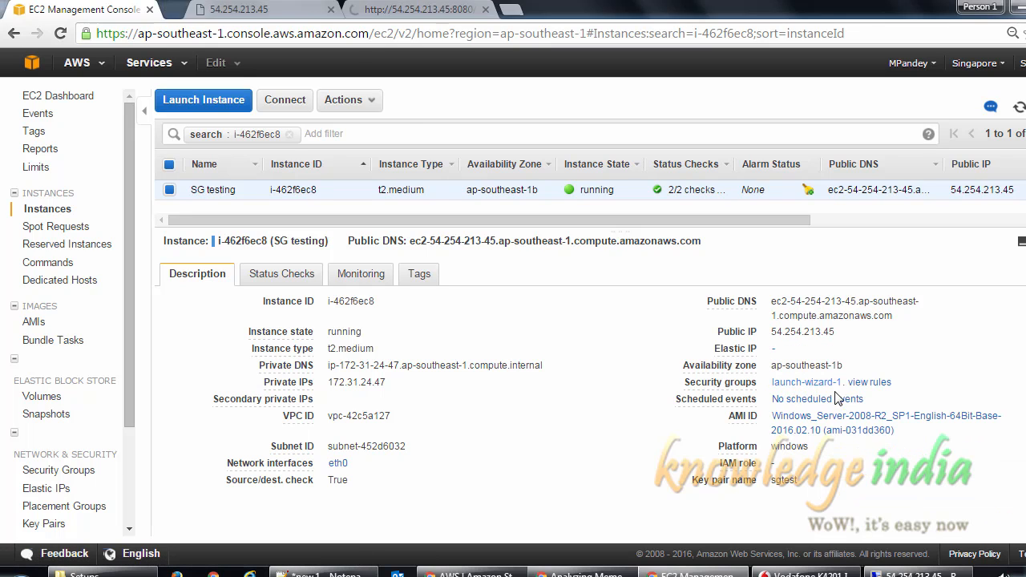
pyautogui.click(223, 6)
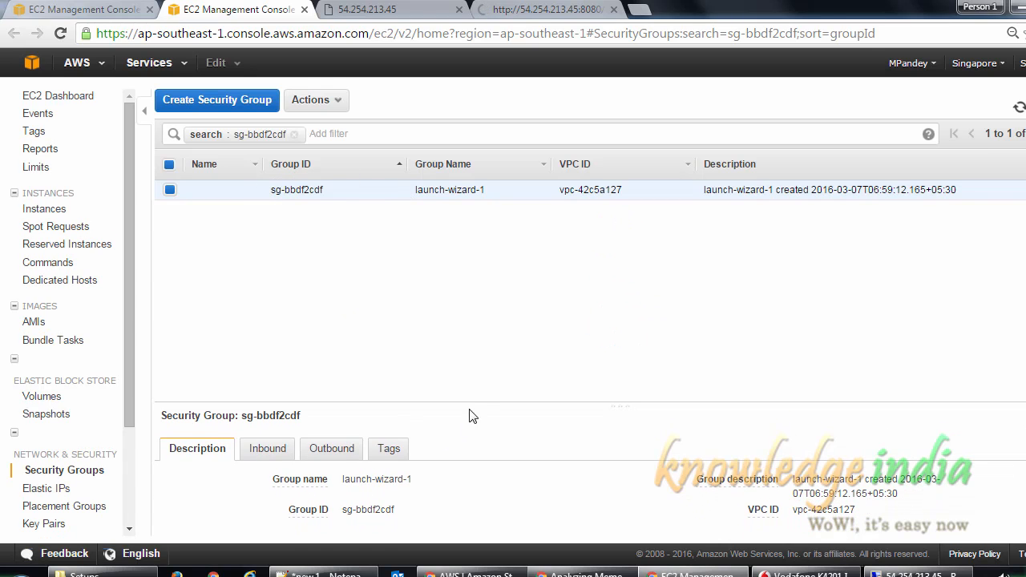
pyautogui.moveTo(473, 402); pyautogui.dragTo(486, 273)
pyautogui.click(262, 318)
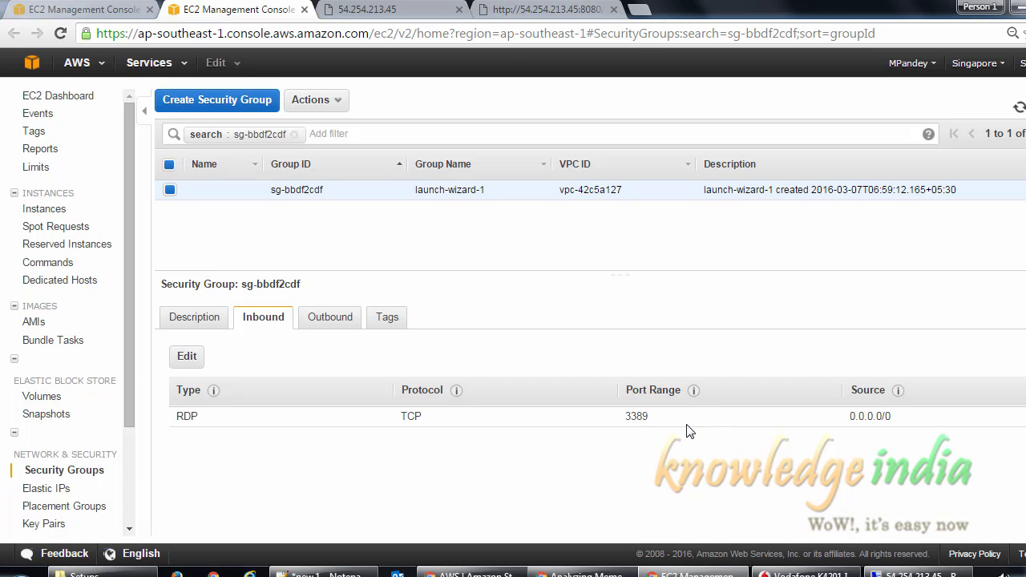
# Add an inbound Custom TCP rule for port 80 with source Anywhere and save the rules
pyautogui.click(190, 367)
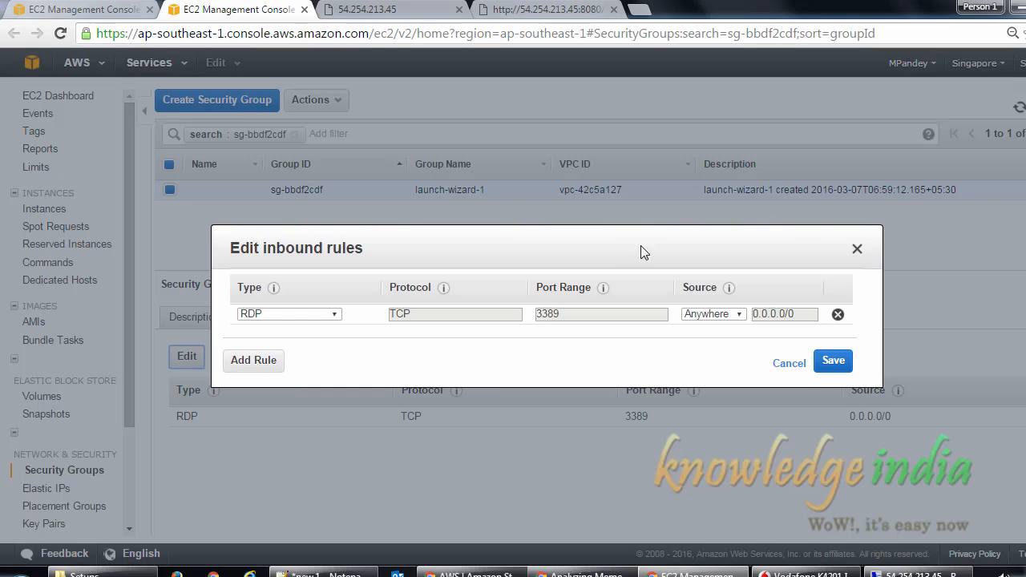
pyautogui.click(271, 360)
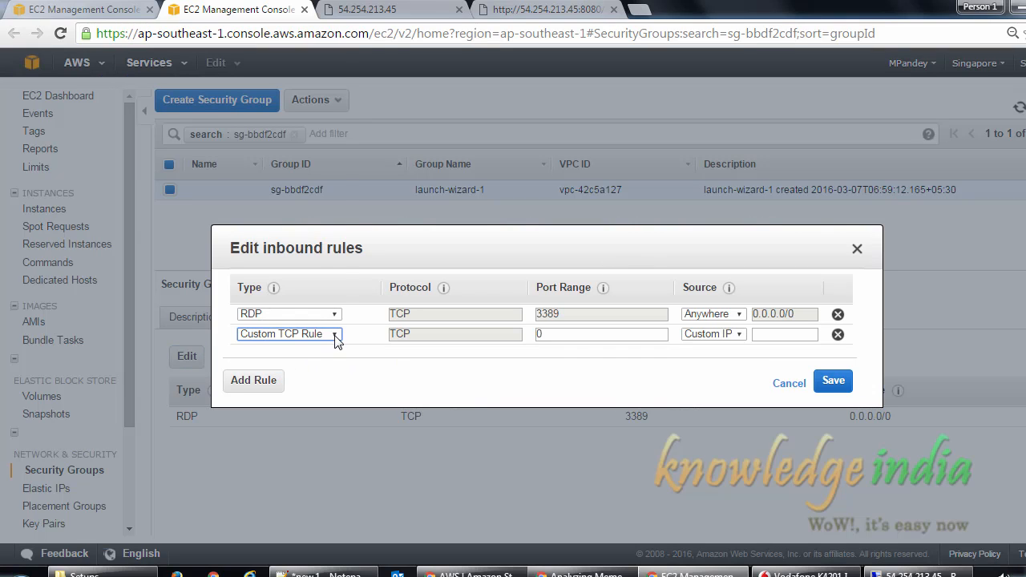
pyautogui.click(337, 334)
pyautogui.click(337, 334)
pyautogui.click(577, 335)
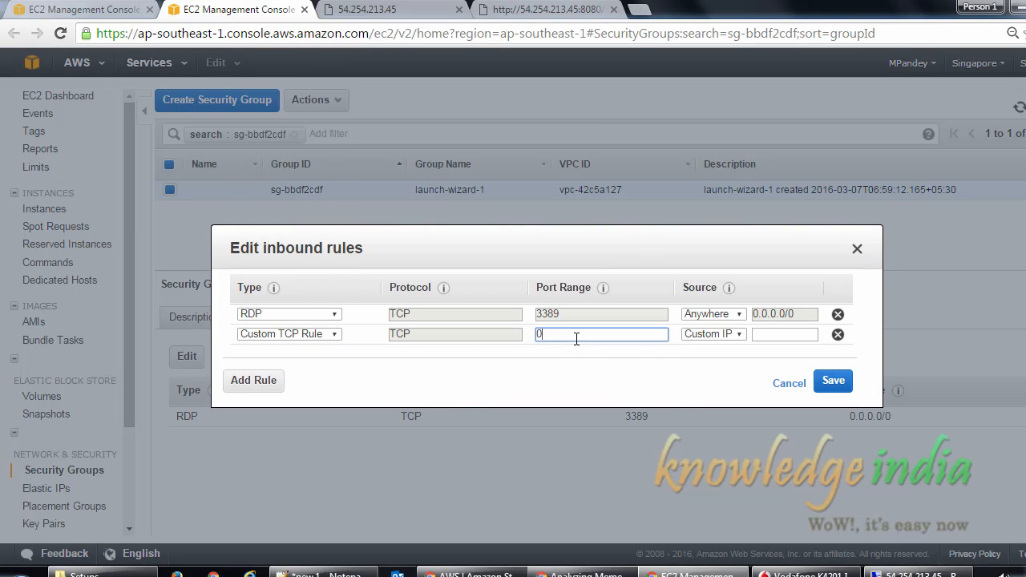
pyautogui.press('BackSpace')
pyautogui.write('80')
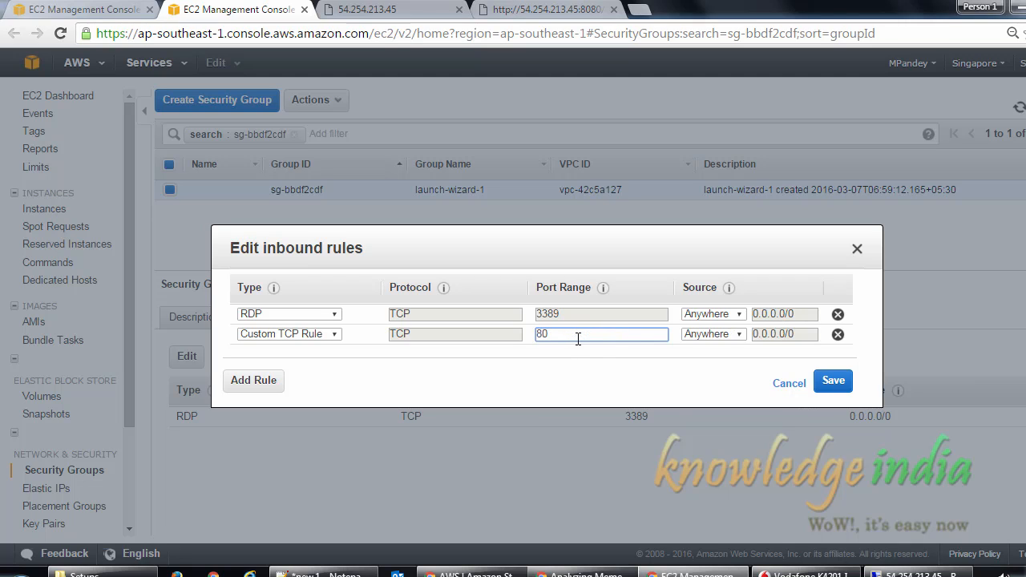
pyautogui.click(834, 385)
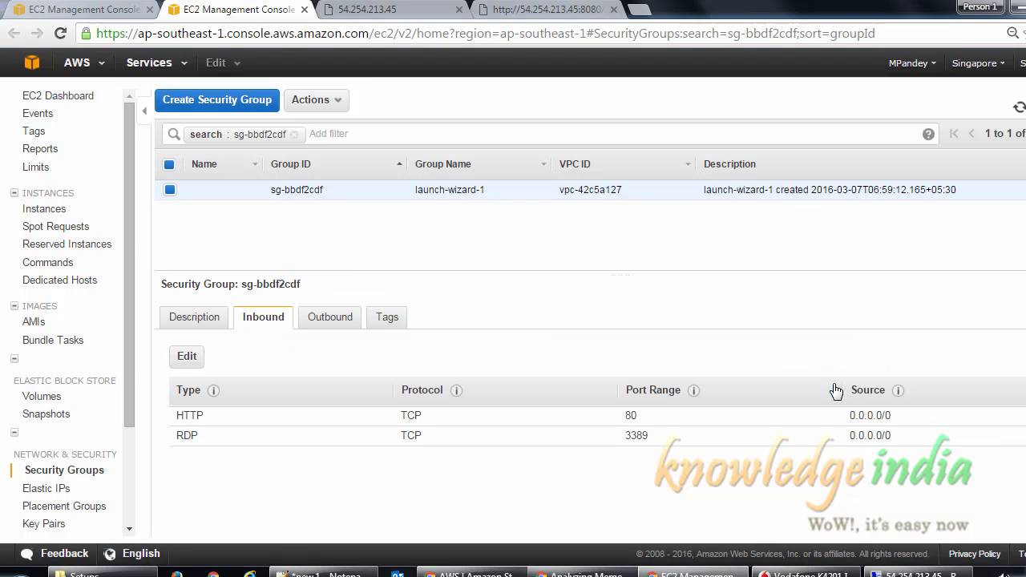
# Reload the instance's port 80 page and its port 8080 page to retest external access to IIS and Tomcat
pyautogui.click(409, 10)
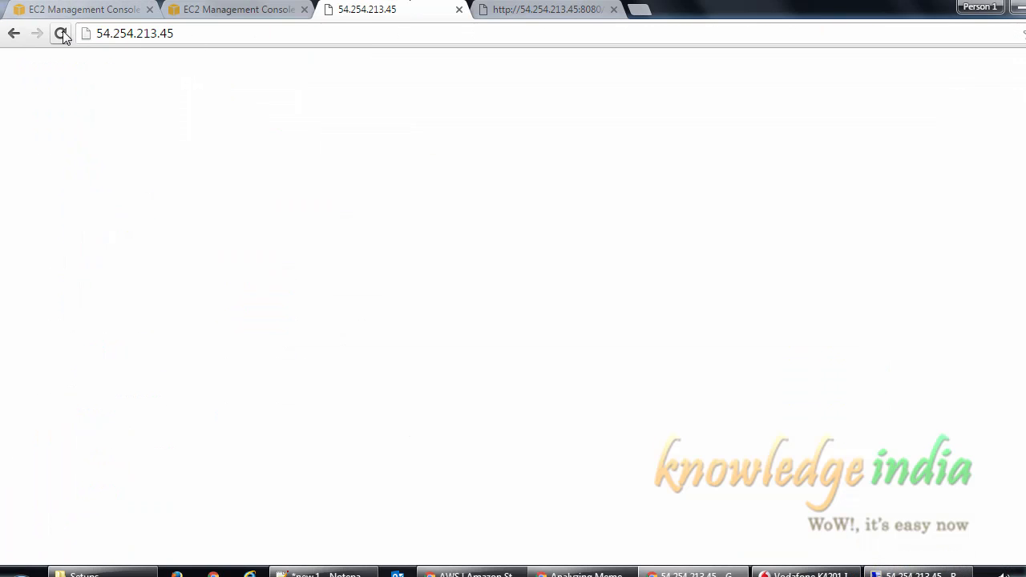
pyautogui.click(61, 34)
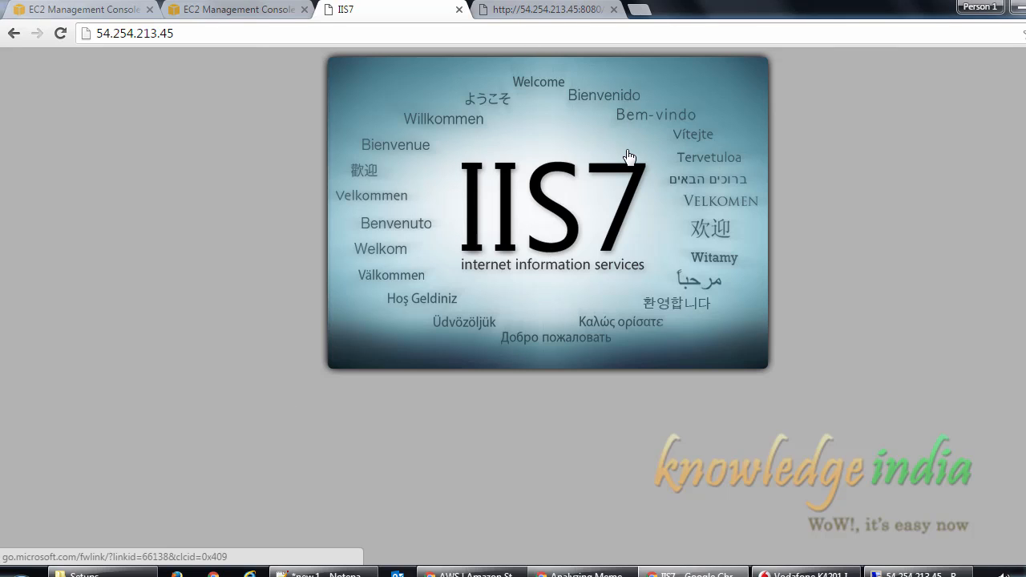
pyautogui.click(495, 10)
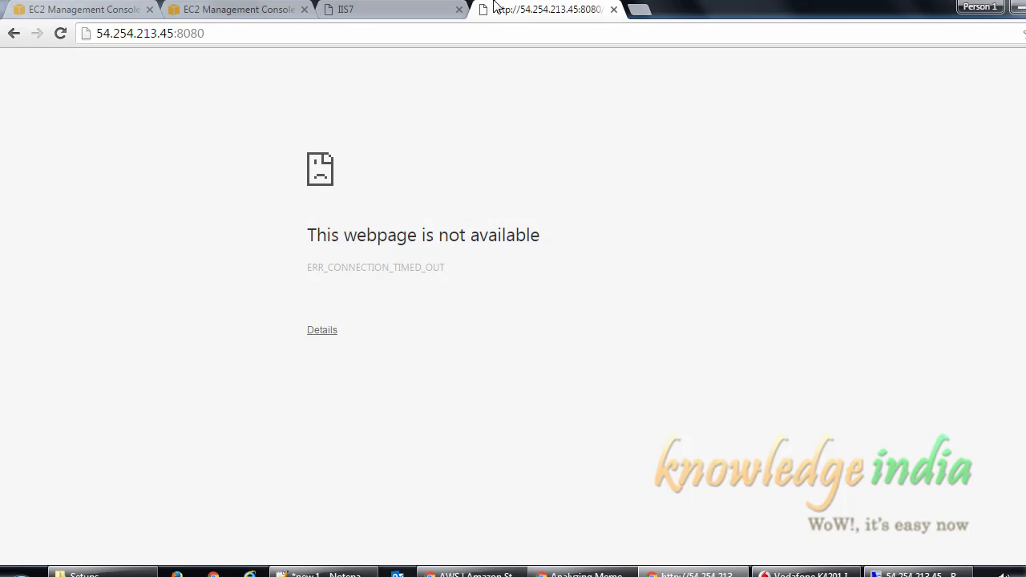
pyautogui.click(60, 33)
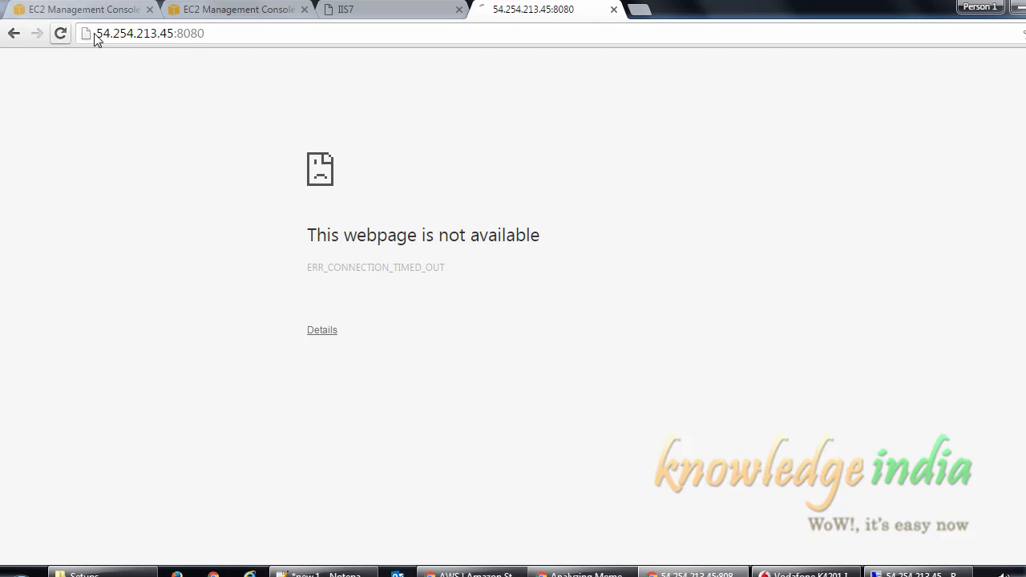
# Add an inbound Custom TCP rule for port 8080 with source Anywhere to the launch-wizard-1 security group and save the rules
pyautogui.click(249, 8)
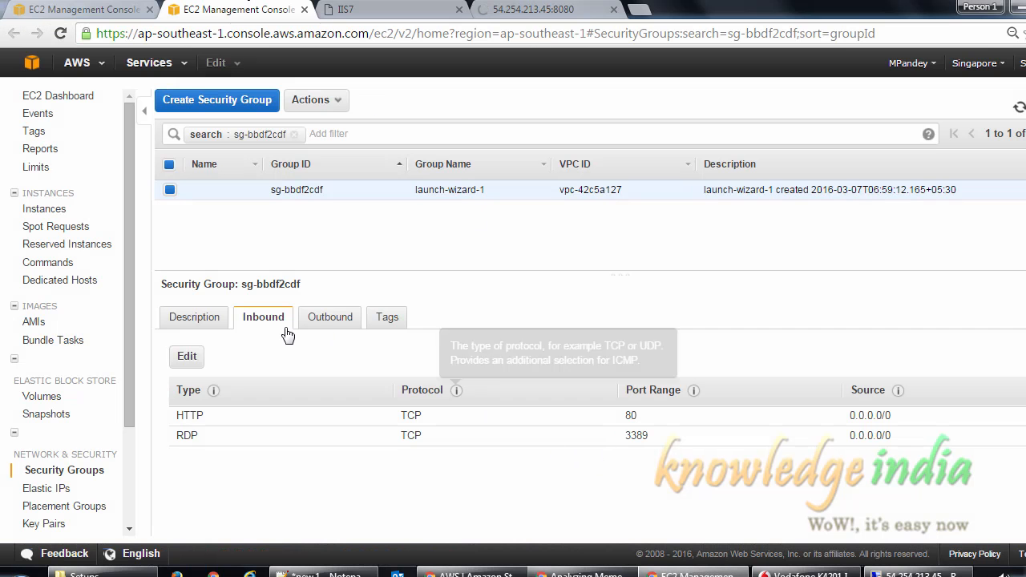
pyautogui.click(185, 357)
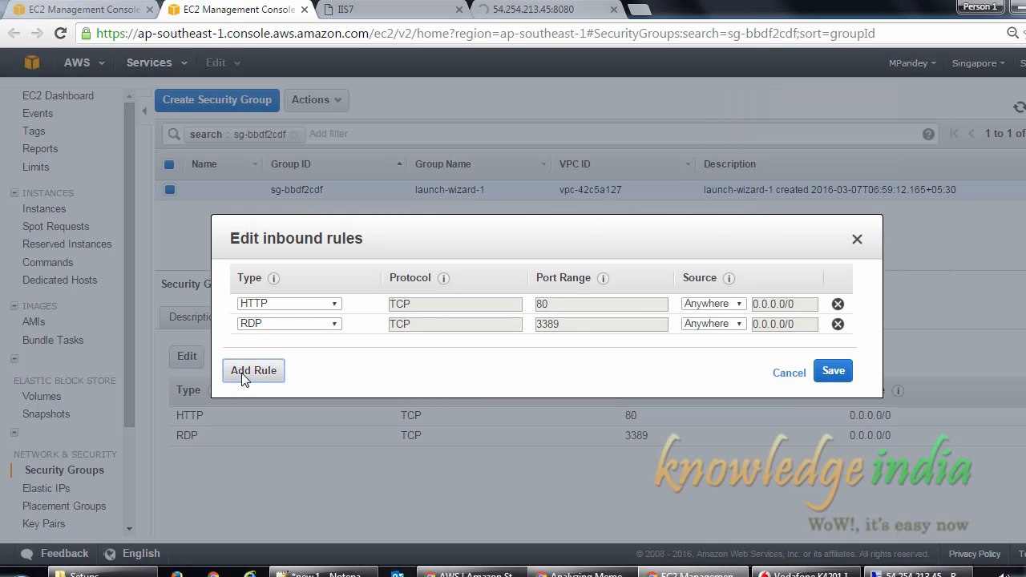
pyautogui.click(244, 380)
pyautogui.write('8080')
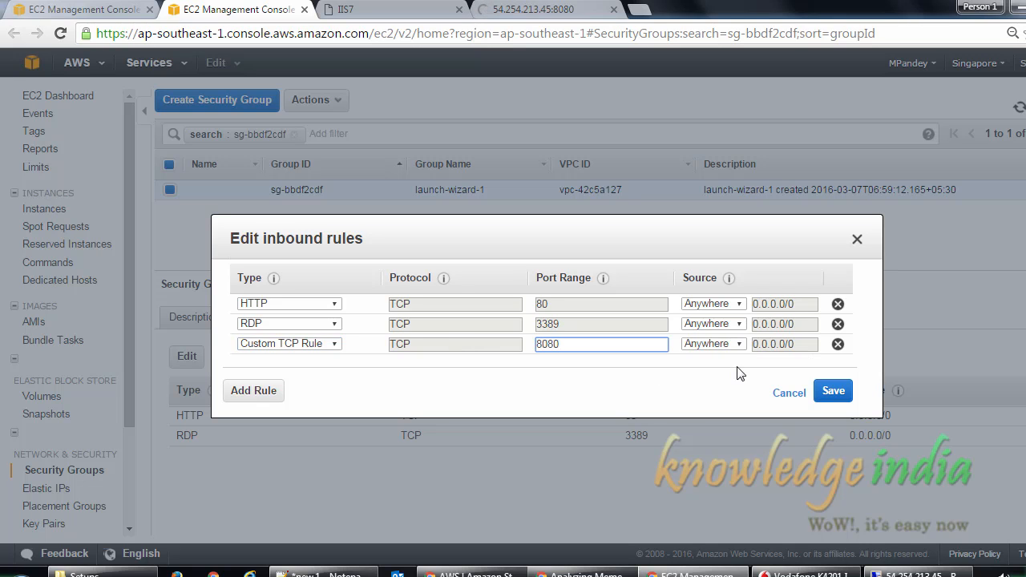
pyautogui.click(831, 388)
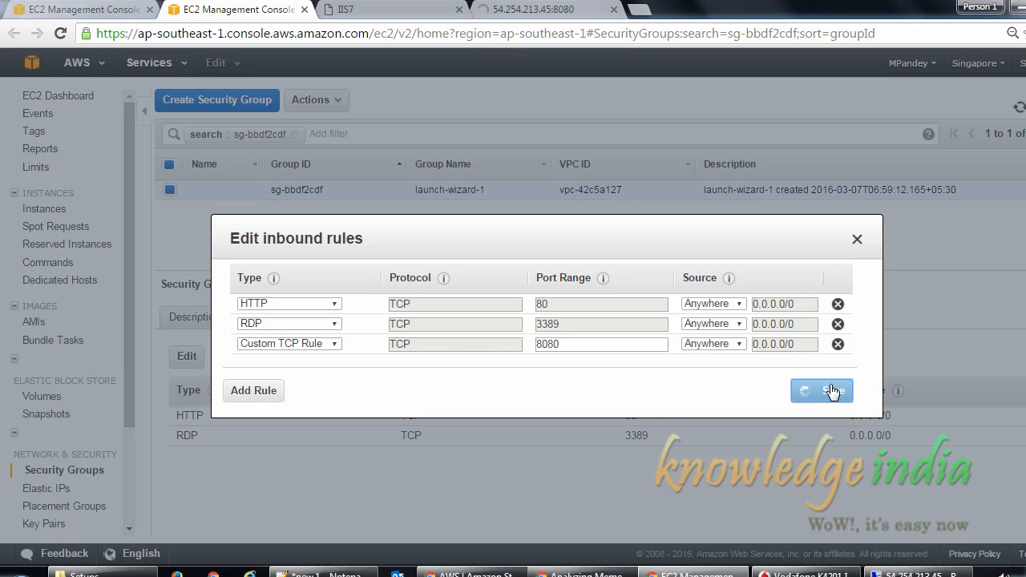
# Reload the external port 8080 page, and compare it with the localhost:8080 page in the server's Remote Desktop session
pyautogui.click(531, 9)
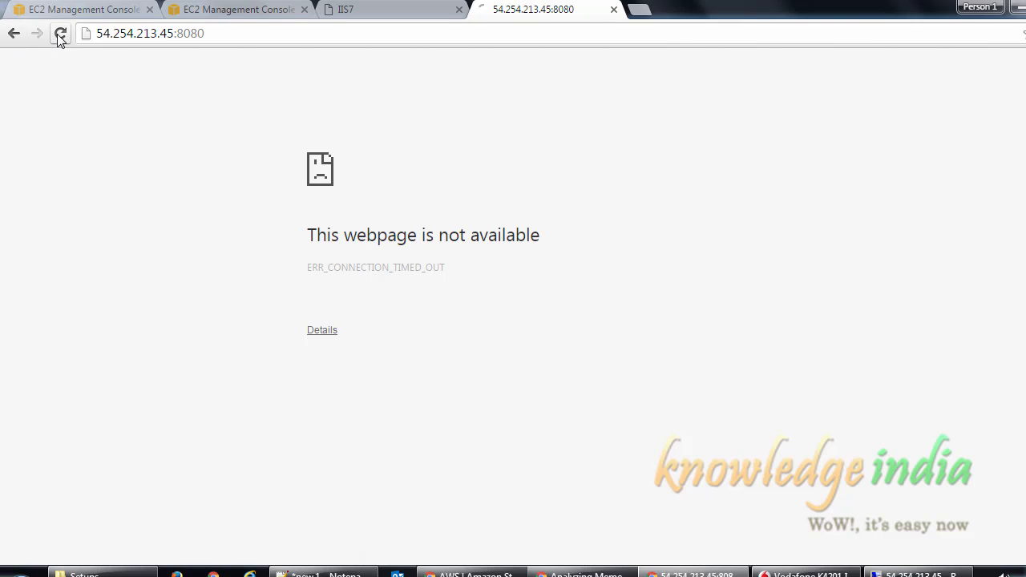
pyautogui.click(60, 34)
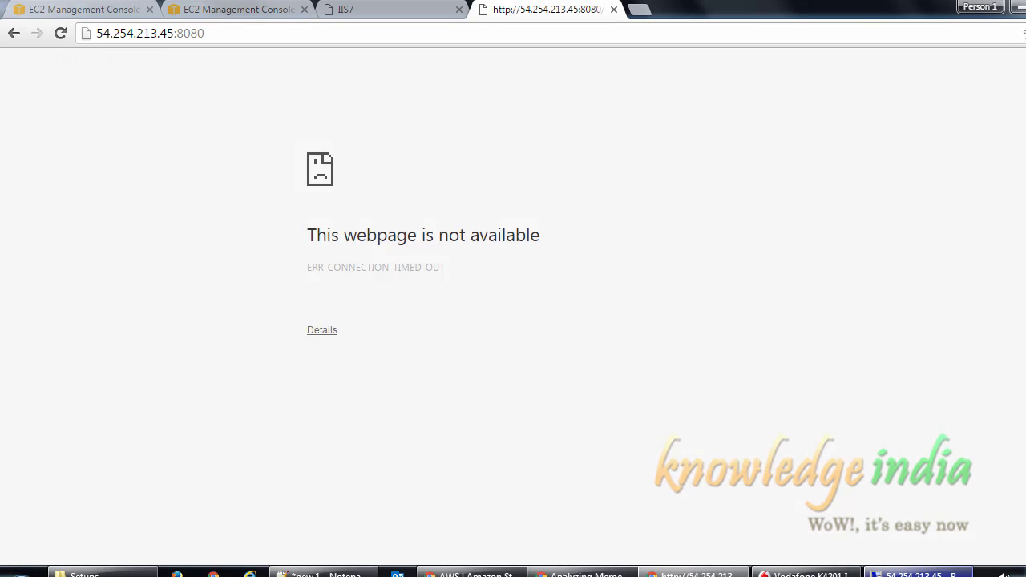
pyautogui.click(901, 560)
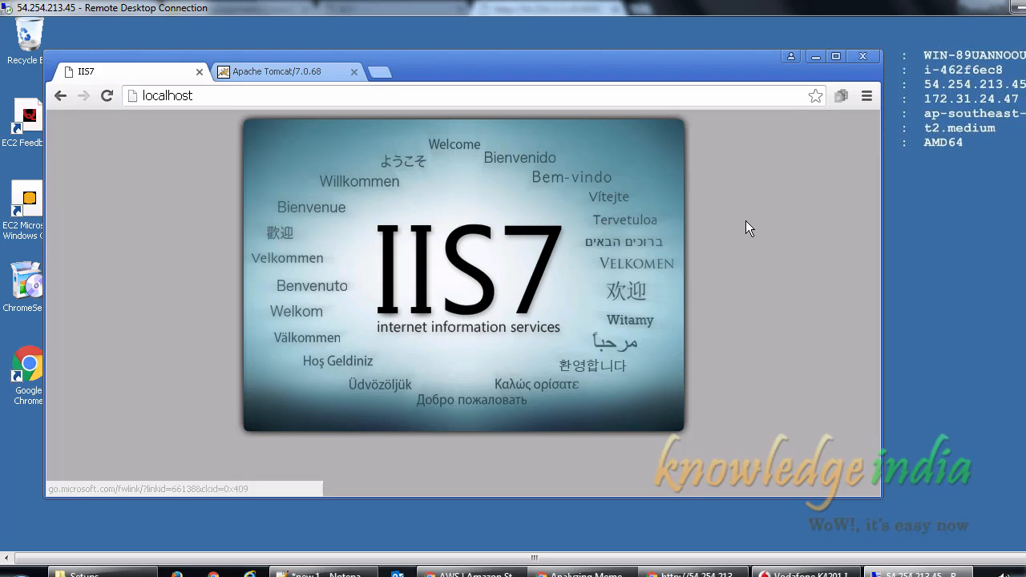
pyautogui.click(299, 73)
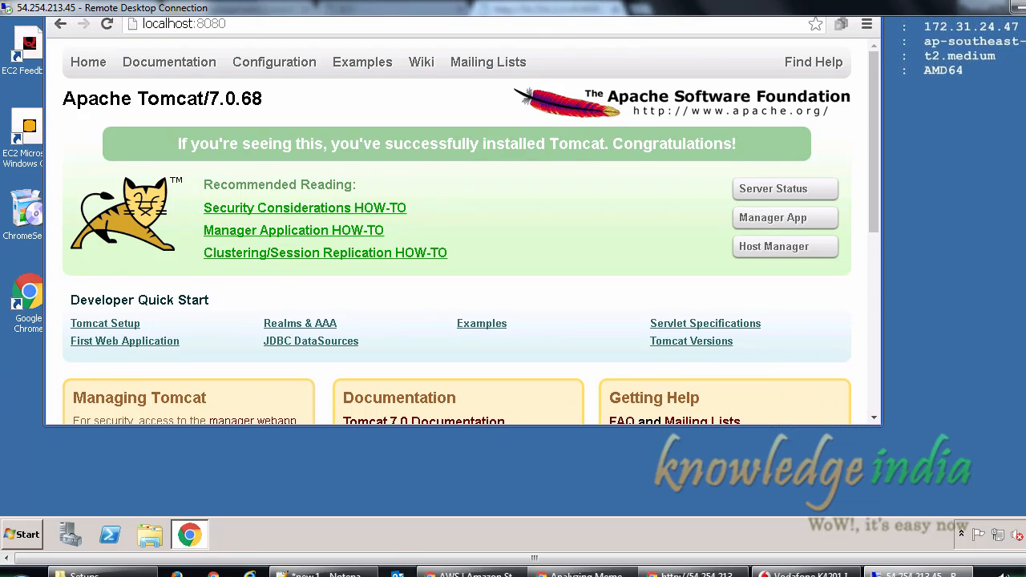
# Open Server Manager on the remote server and display the inbound rules of Windows Firewall with Advanced Security
pyautogui.click(22, 535)
pyautogui.moveTo(189, 165)
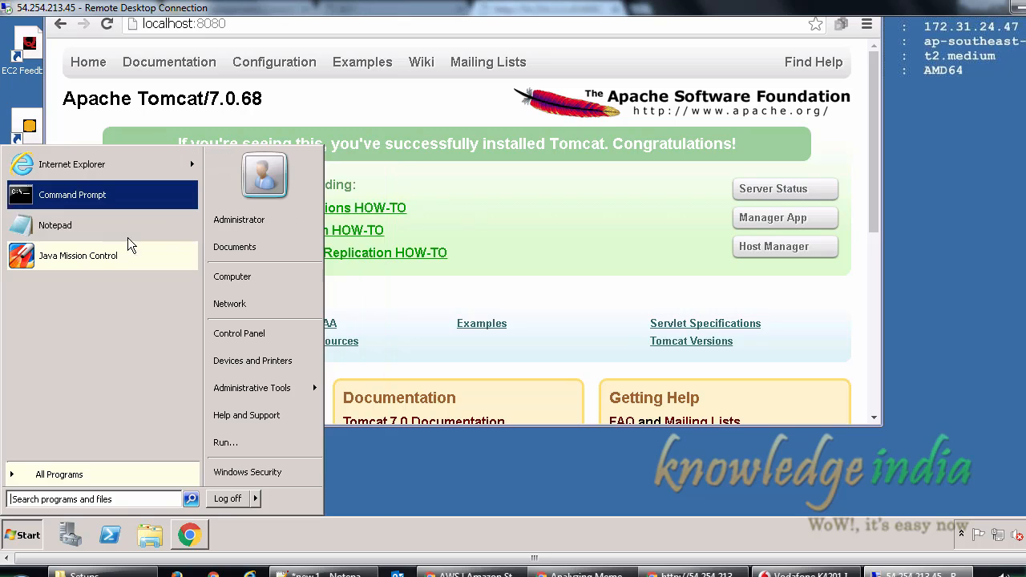
pyautogui.rightClick(236, 280)
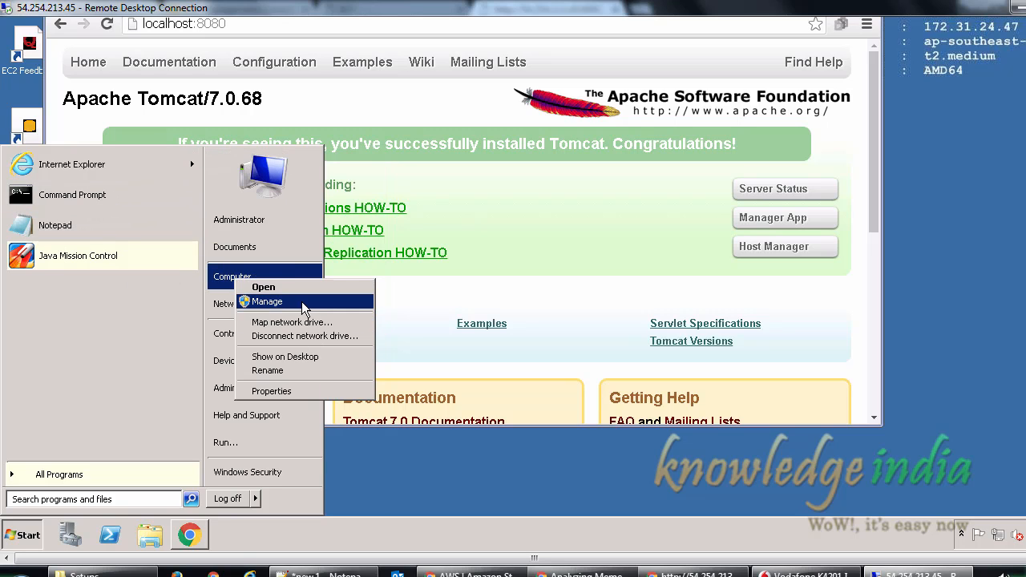
pyautogui.click(267, 302)
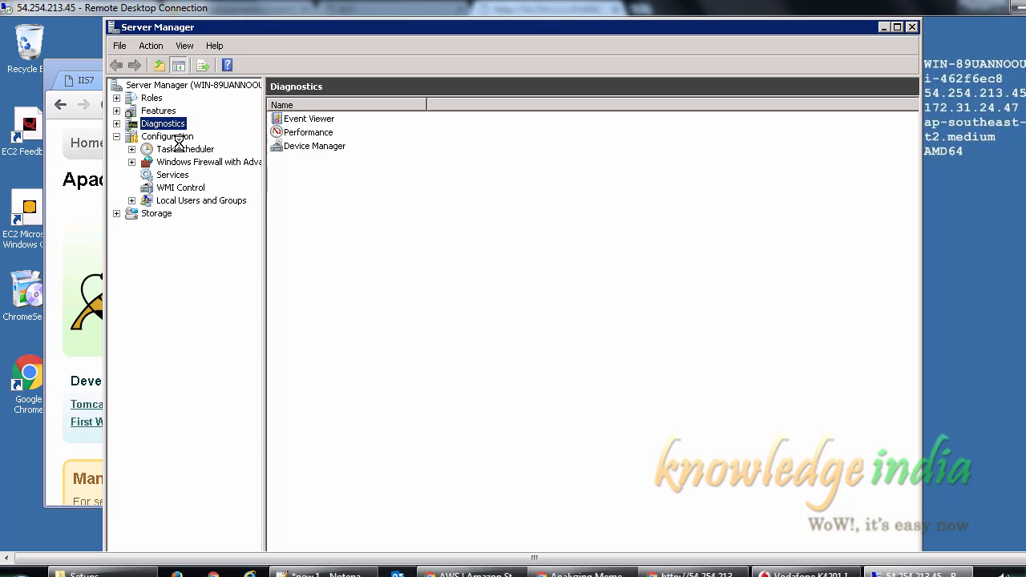
pyautogui.click(177, 163)
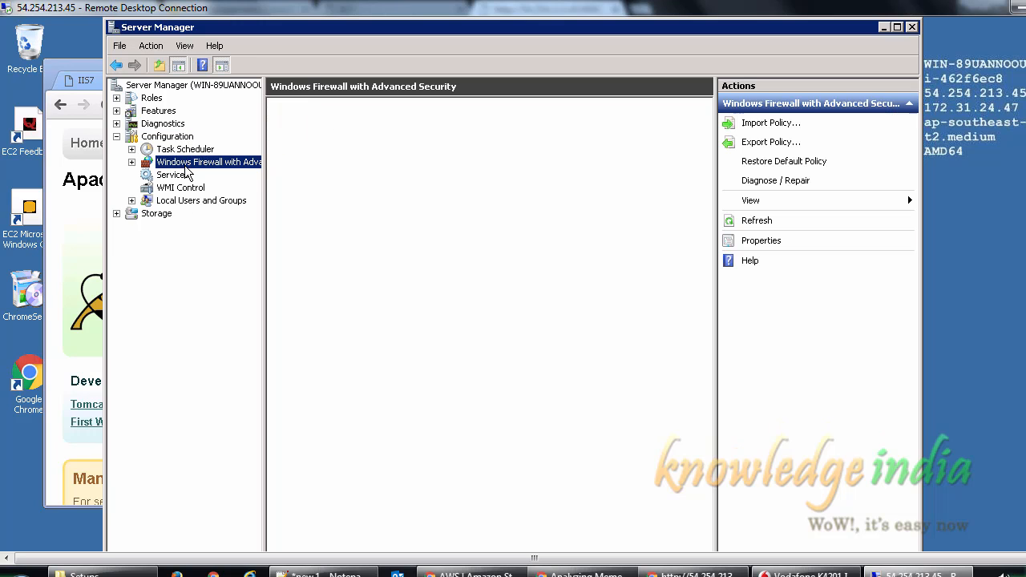
pyautogui.click(131, 162)
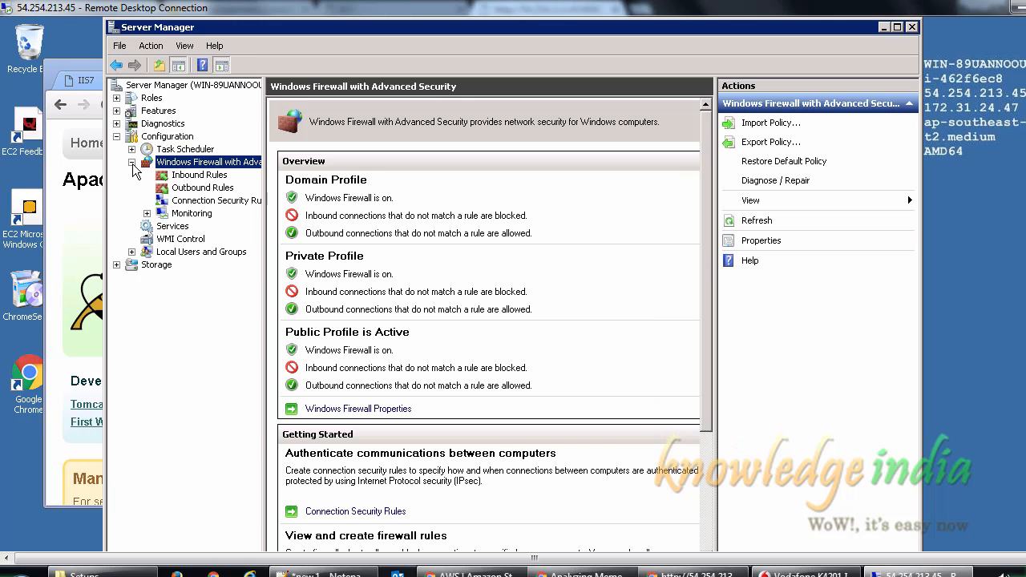
pyautogui.click(197, 175)
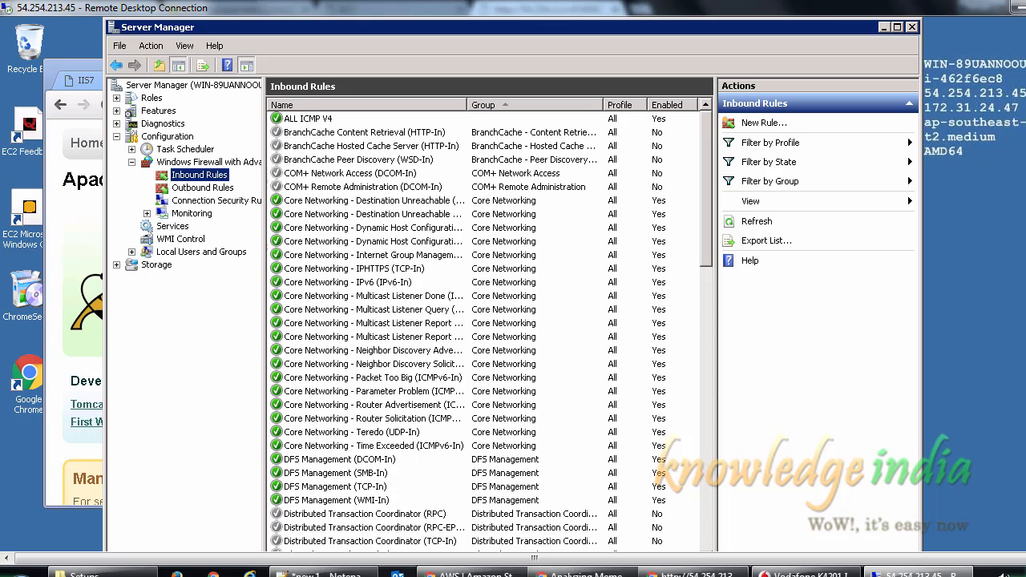
# Start a new inbound firewall rule of type Port for TCP on specific local port 8080
pyautogui.click(762, 122)
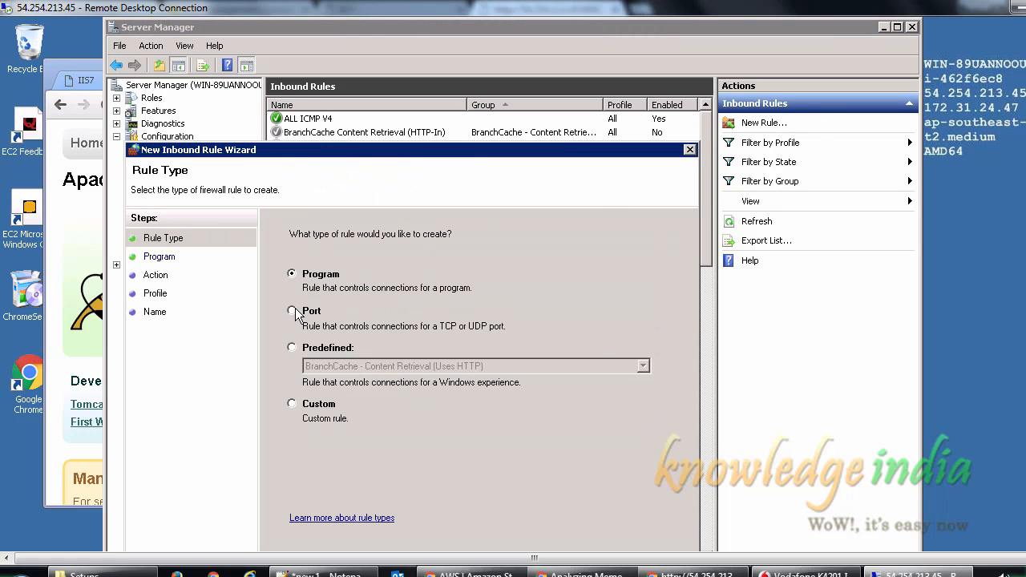
pyautogui.click(292, 311)
pyautogui.moveTo(432, 152); pyautogui.dragTo(457, 93)
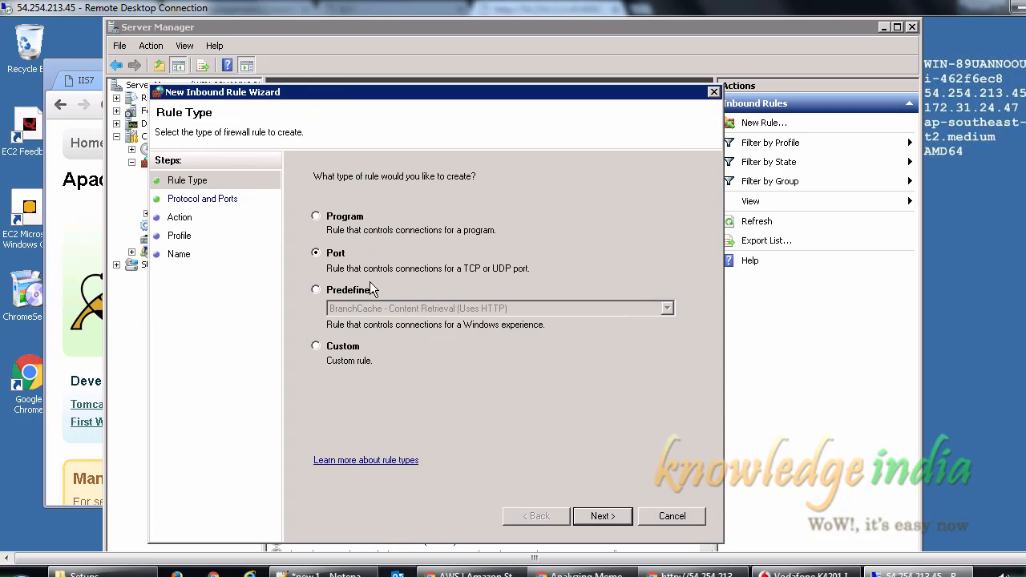
pyautogui.click(603, 518)
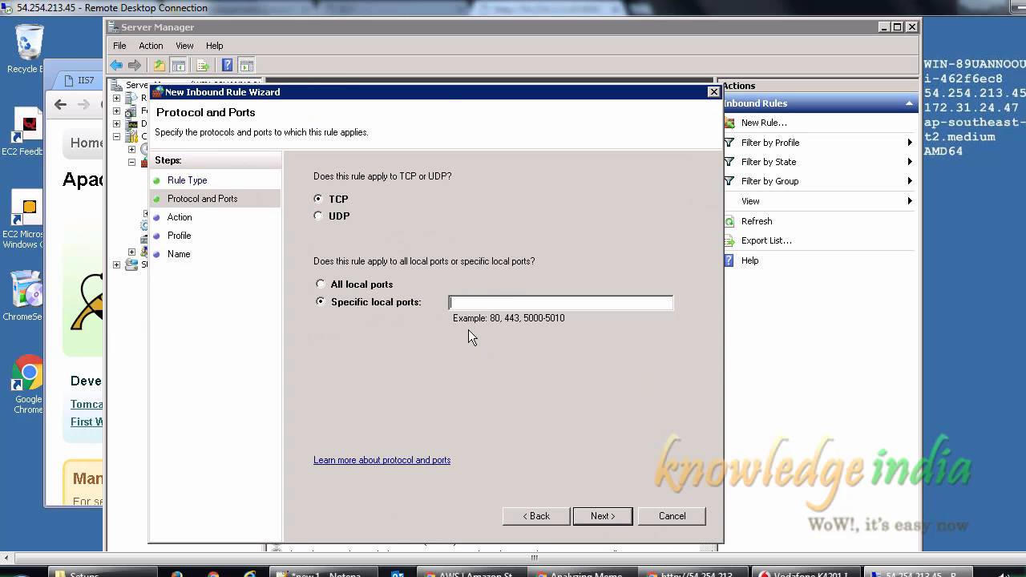
pyautogui.write('8080')
pyautogui.click(603, 517)
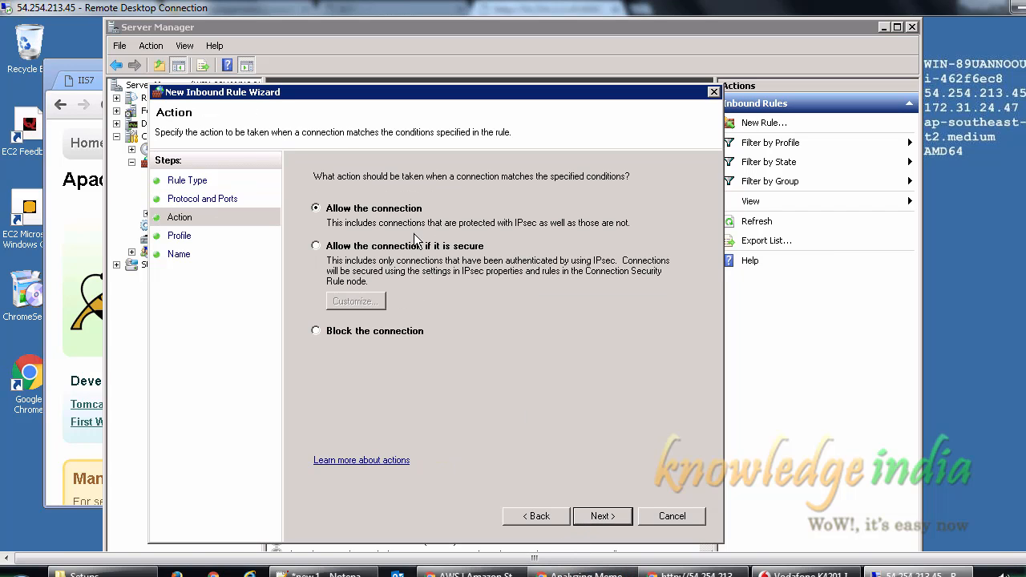
# Allow the connection on the Domain, Private and Public profiles, create the rule as "tomcat rule", and select it in the list
pyautogui.click(603, 517)
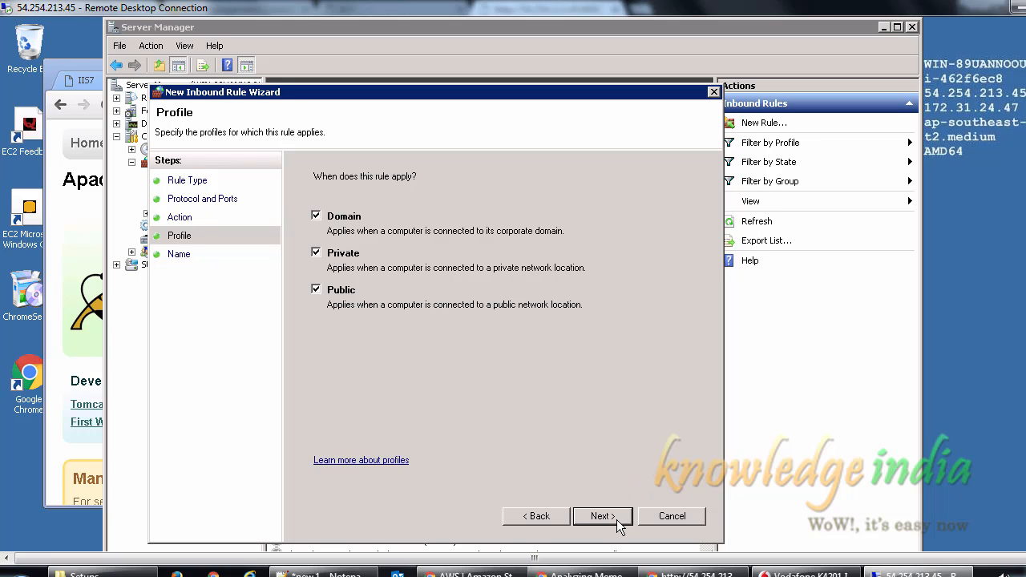
pyautogui.click(617, 520)
pyautogui.write('tomc')
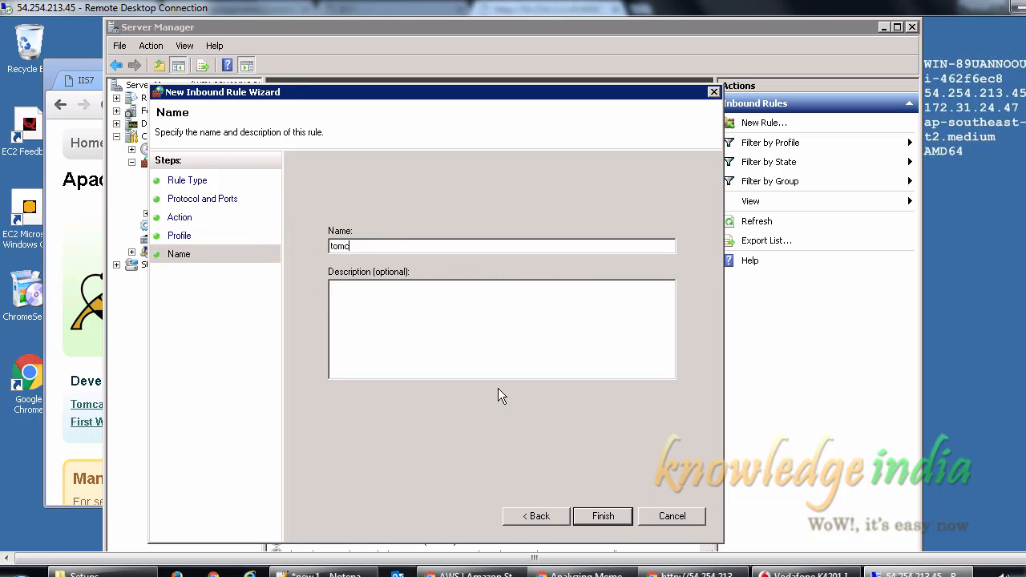
pyautogui.write('at rule')
pyautogui.click(594, 515)
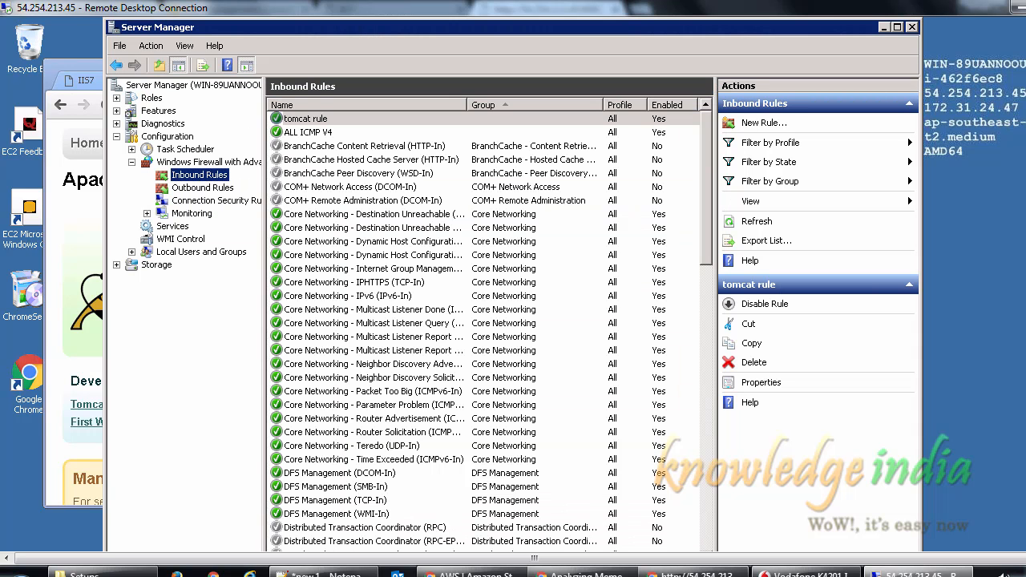
pyautogui.click(401, 117)
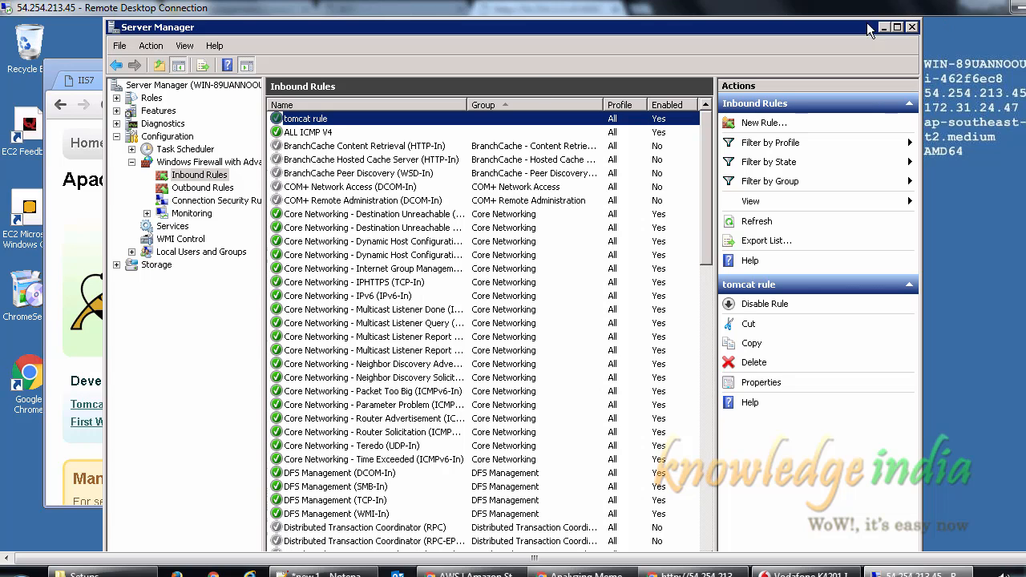
# Minimize Server Manager and the Remote Desktop session, and reload 54.254.213.45:8080 in the local browser to retest Tomcat
pyautogui.click(882, 26)
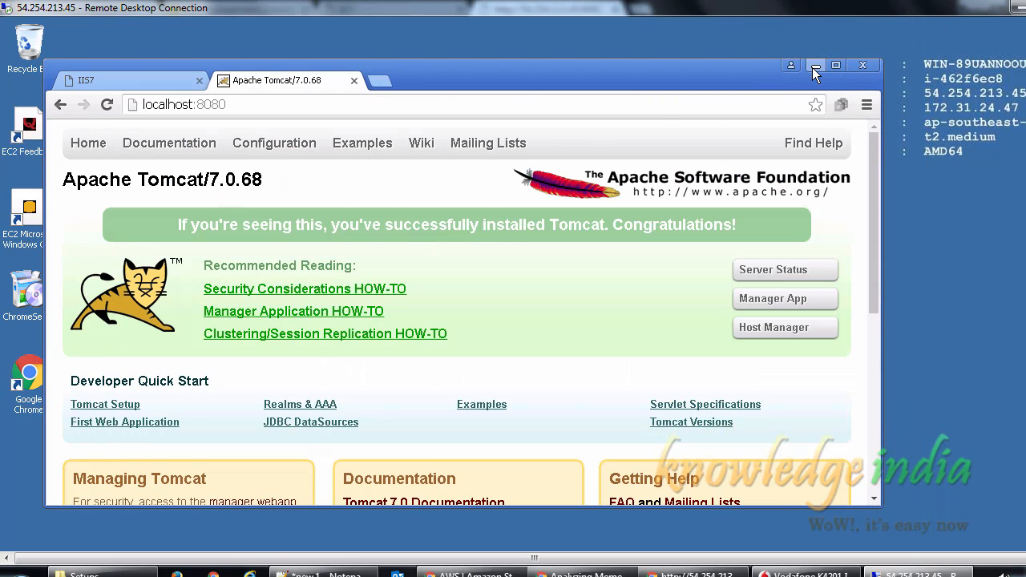
pyautogui.click(1020, 8)
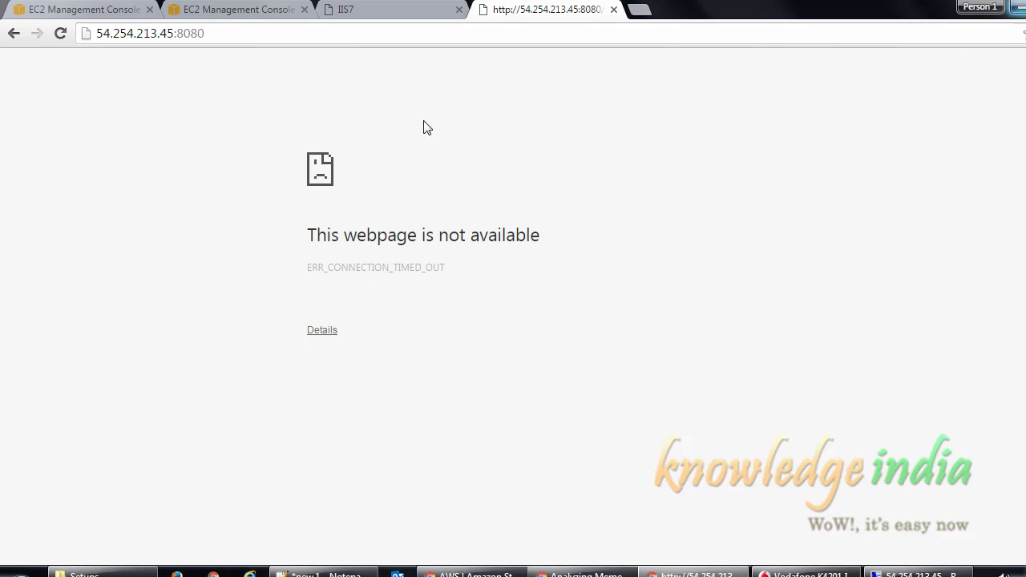
pyautogui.click(60, 33)
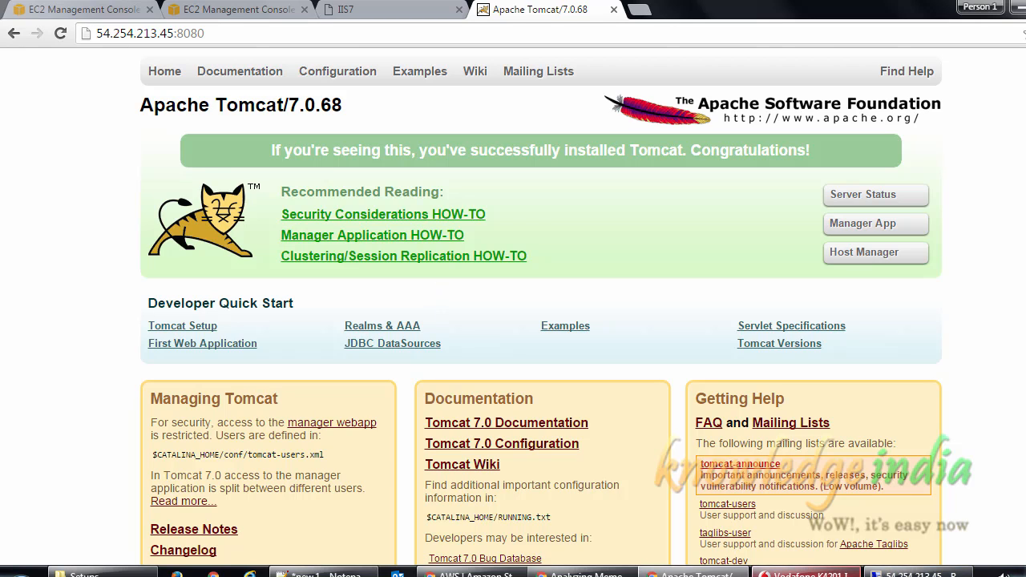
# Display the outbound rules of the launch-wizard-1 security group in the EC2 console
pyautogui.click(225, 7)
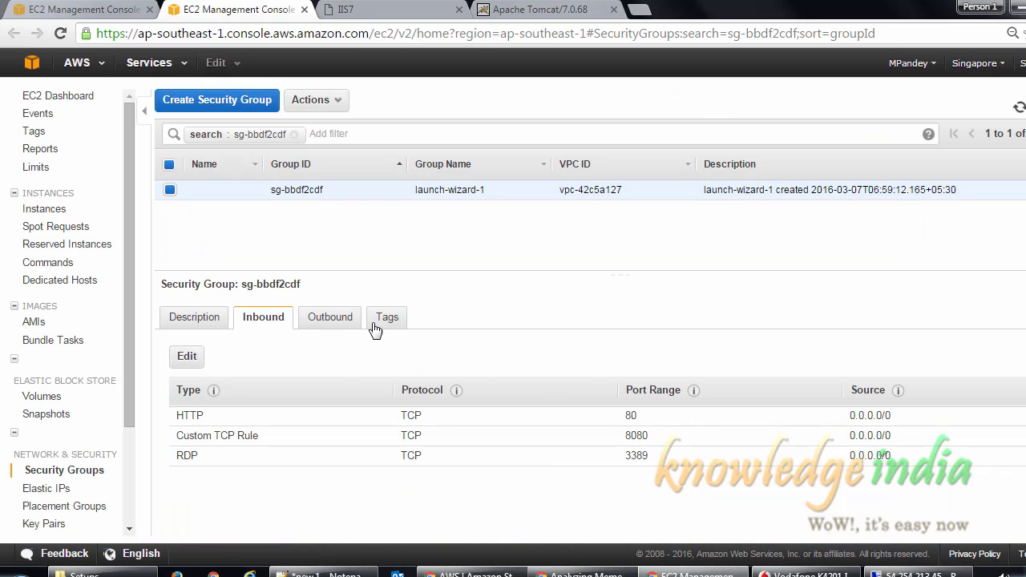
pyautogui.click(329, 324)
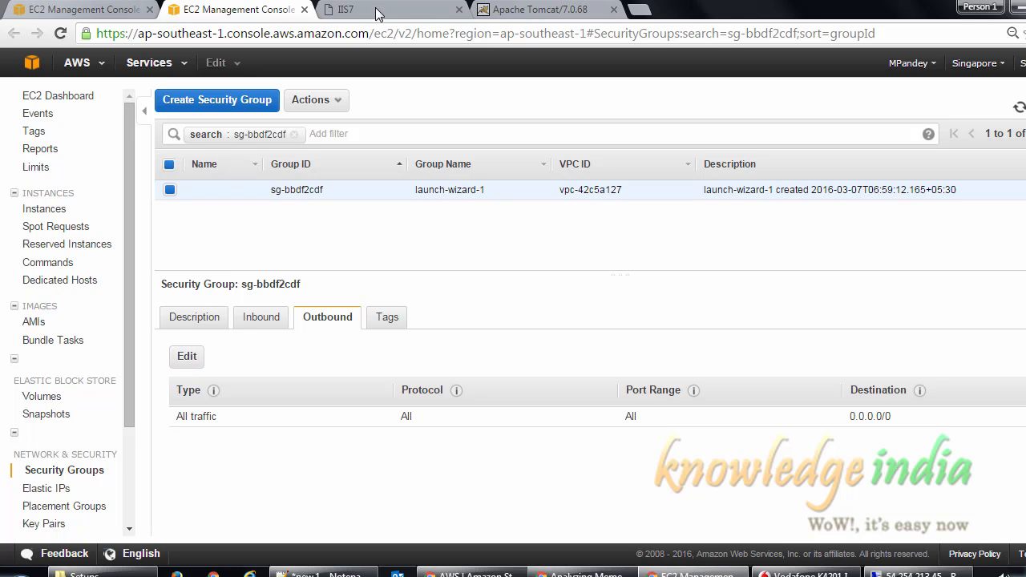
pyautogui.click(639, 9)
pyautogui.write('gmail')
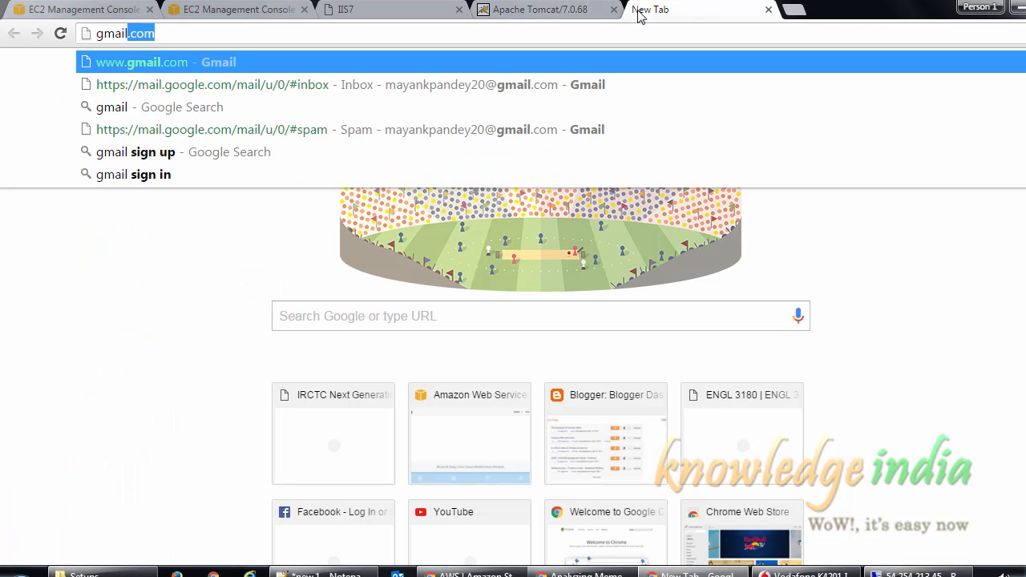
pyautogui.press('Return')
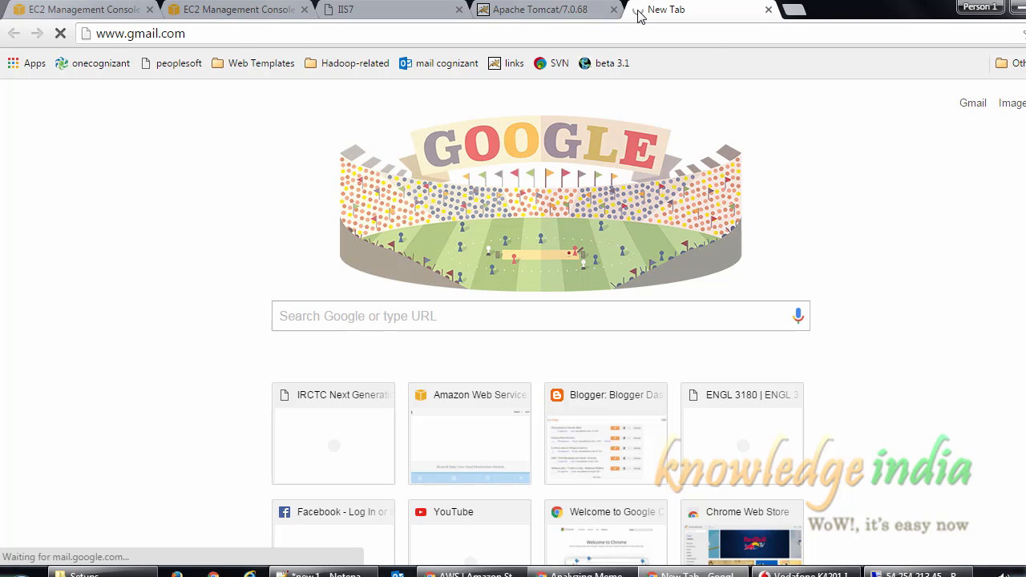
pyautogui.click(769, 10)
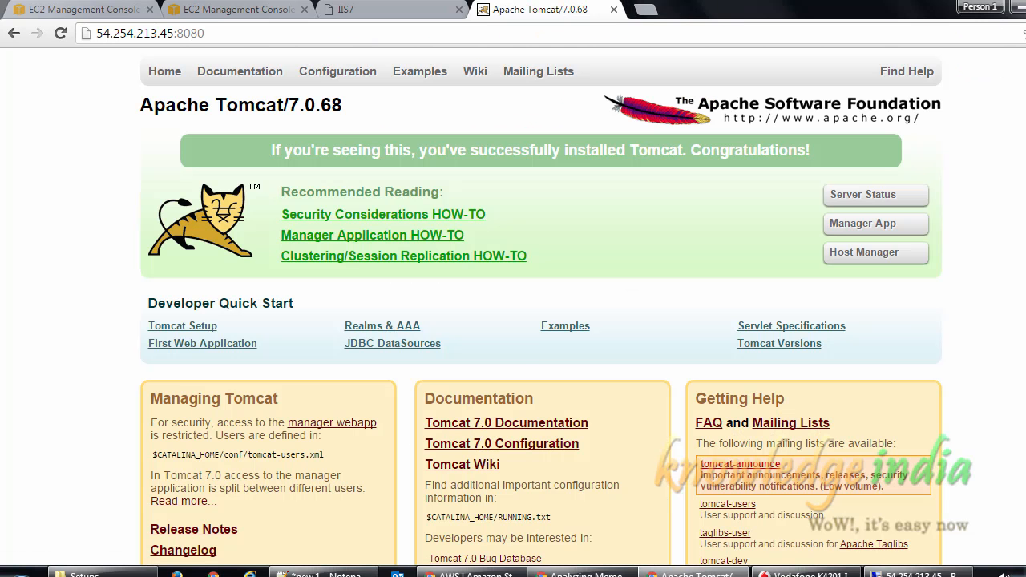
# Switch to the Remote Desktop session, test outbound access by loading gmail.com in a new browser tab, and close that tab
pyautogui.click(1019, 7)
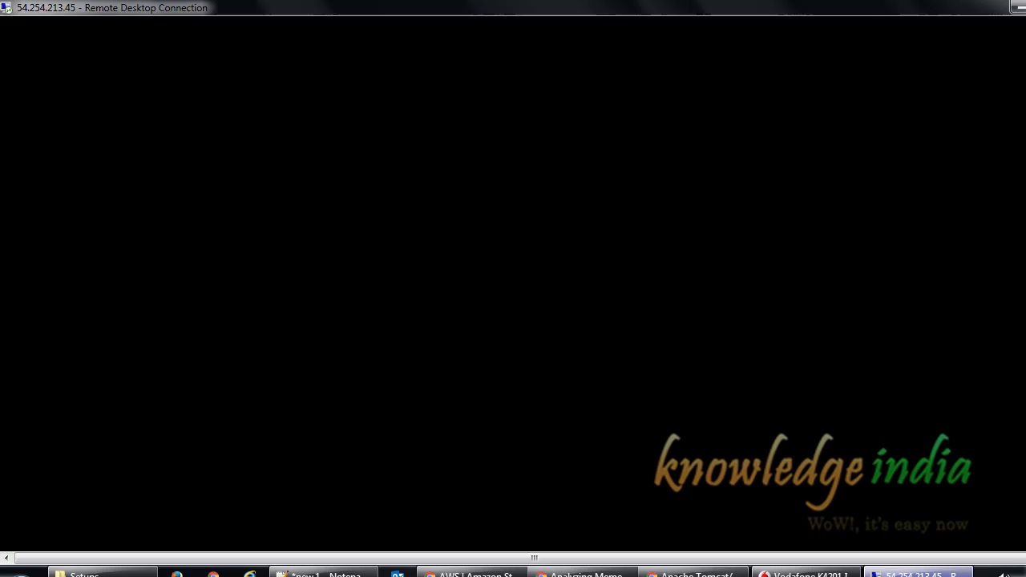
pyautogui.click(910, 574)
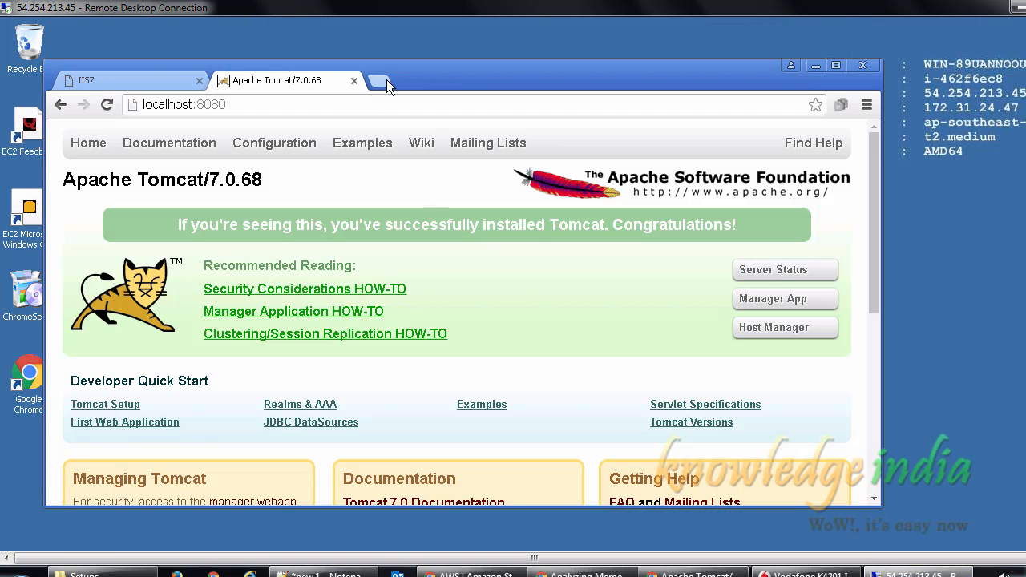
pyautogui.click(386, 79)
pyautogui.write('gmail.com')
pyautogui.press('Return')
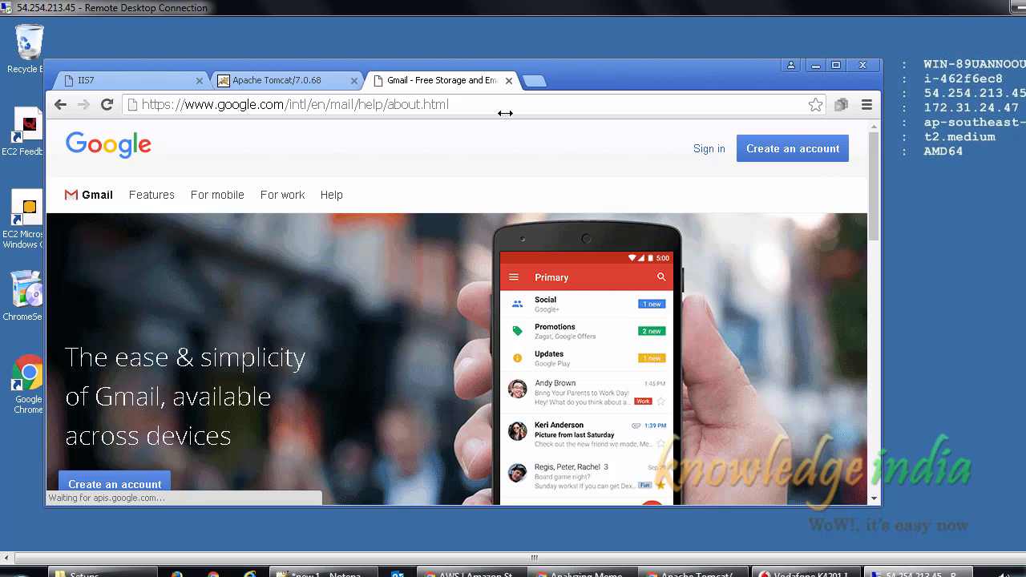
pyautogui.click(508, 80)
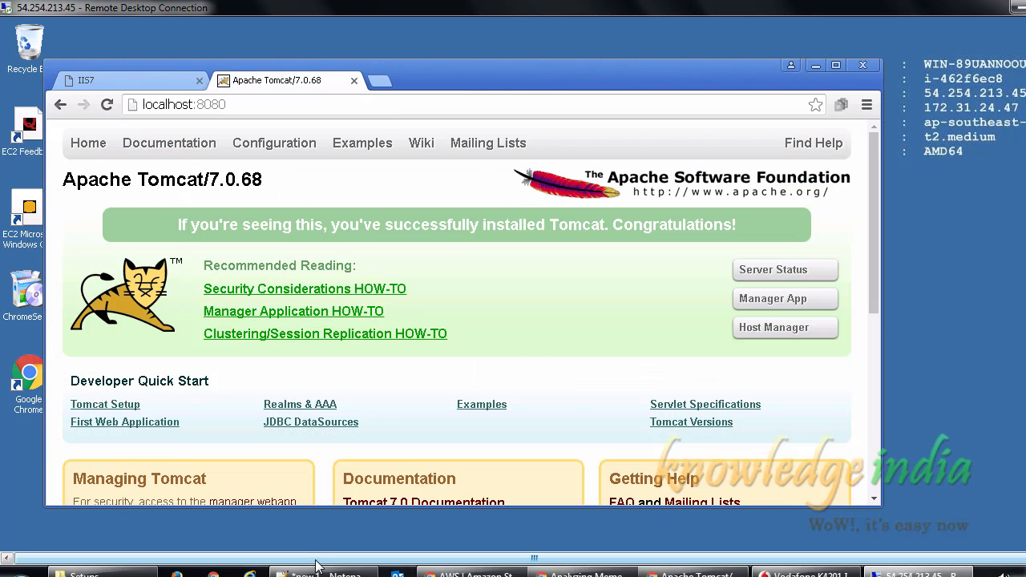
# Return to the local browser and close the IIS7 and Apache Tomcat tabs
pyautogui.click(694, 574)
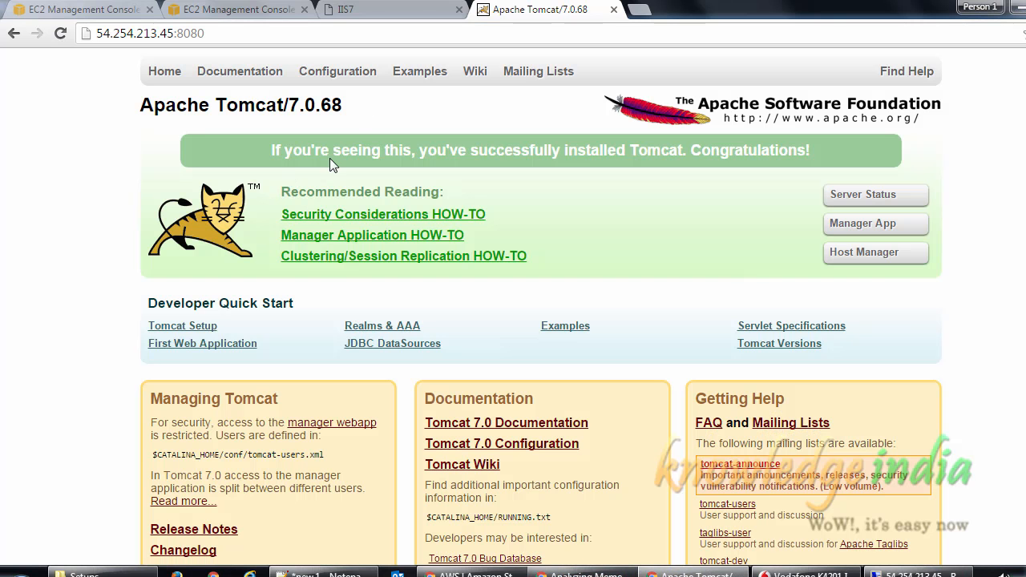
pyautogui.click(449, 10)
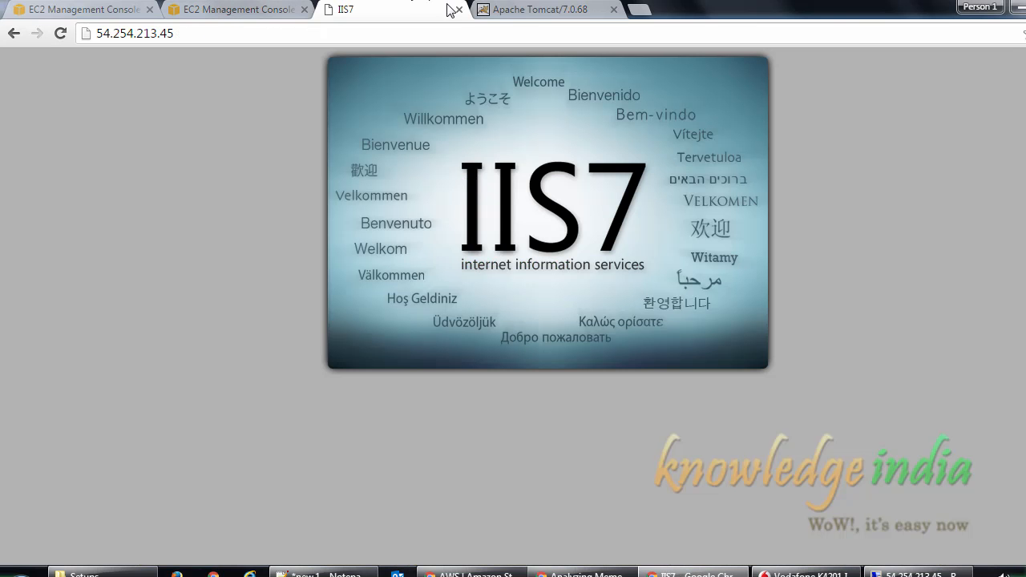
pyautogui.click(459, 10)
pyautogui.click(459, 9)
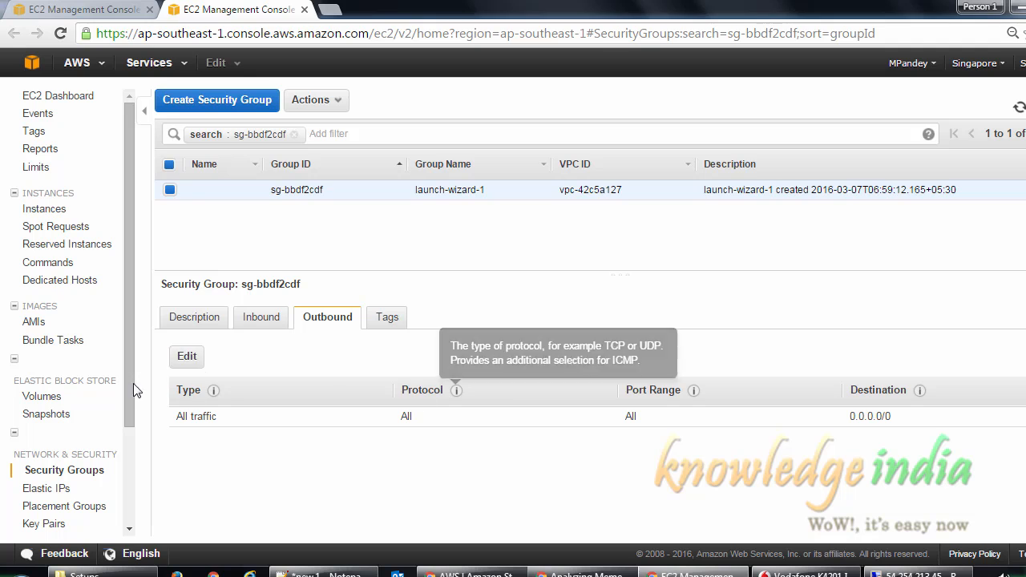
# Delete the All traffic outbound rule from the launch-wizard-1 security group and save the change
pyautogui.click(191, 358)
pyautogui.click(838, 316)
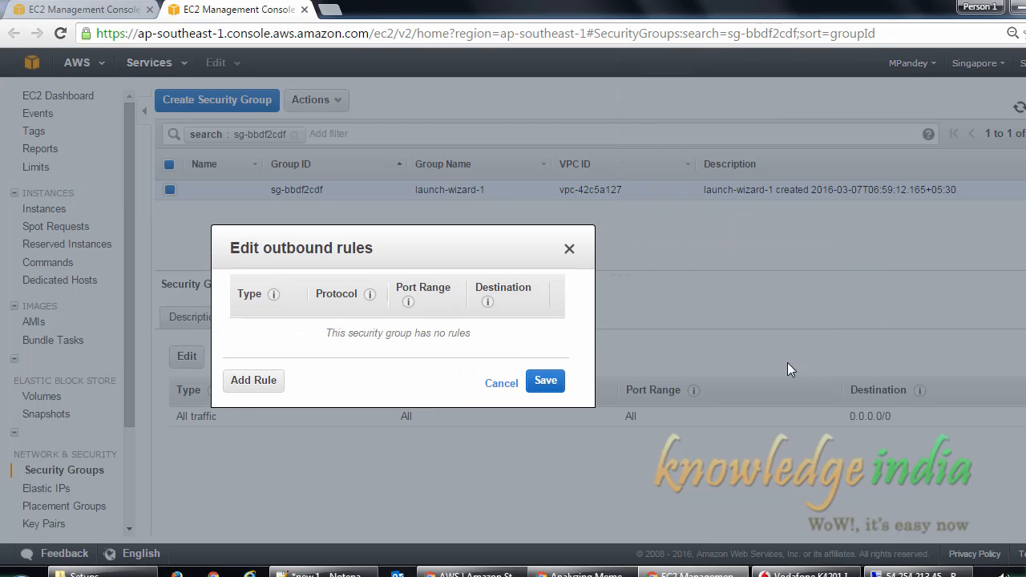
pyautogui.click(548, 381)
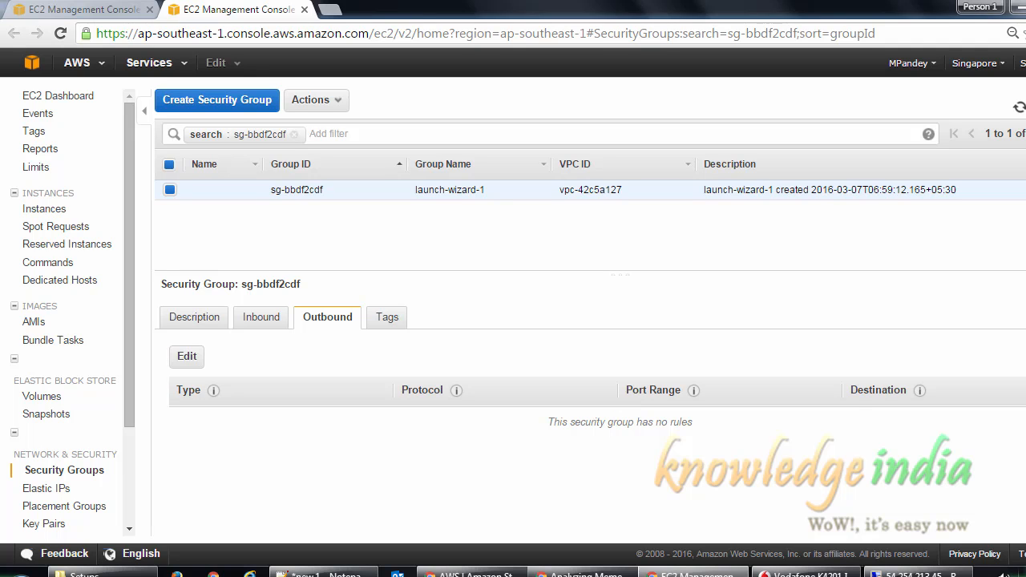
# Review the SG testing instance's details and the security group's inbound rules, and switch to the Remote Desktop session
pyautogui.click(152, 15)
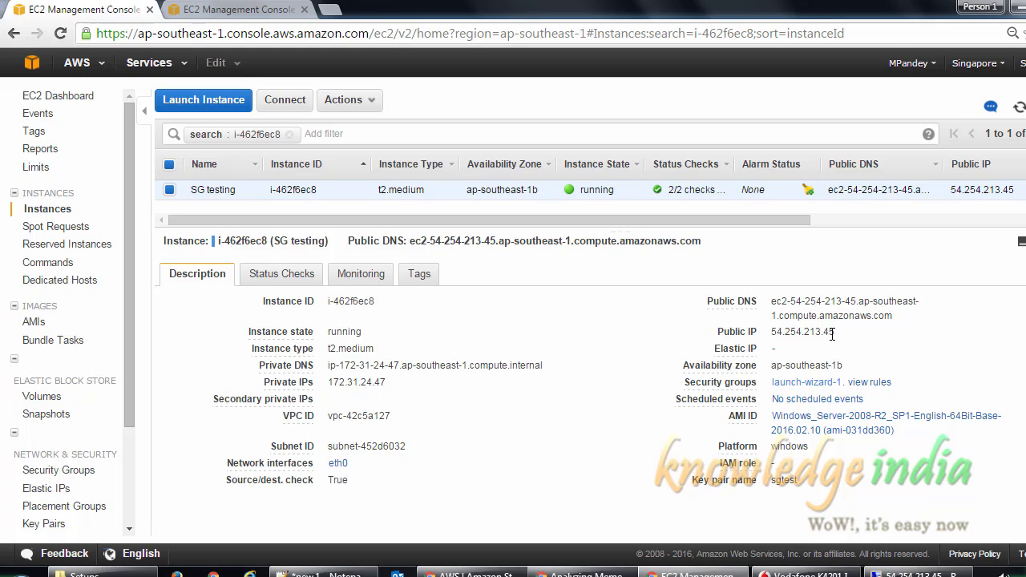
pyautogui.click(241, 9)
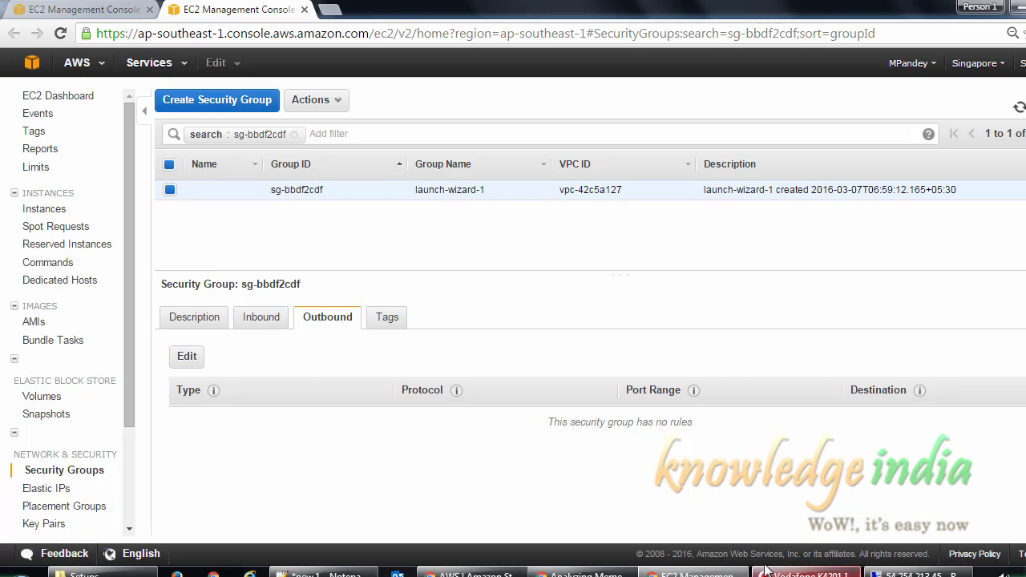
pyautogui.click(258, 319)
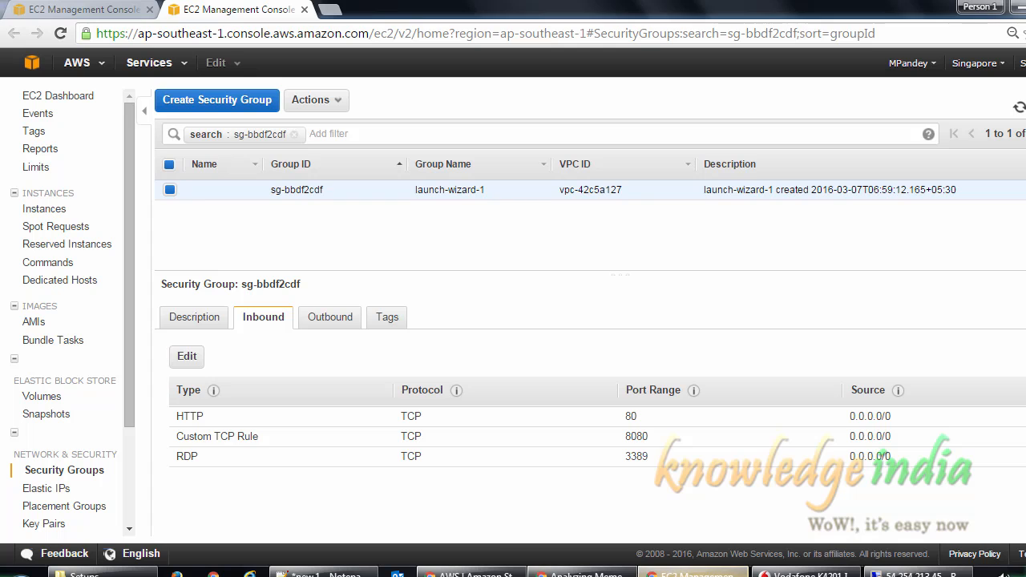
pyautogui.click(907, 574)
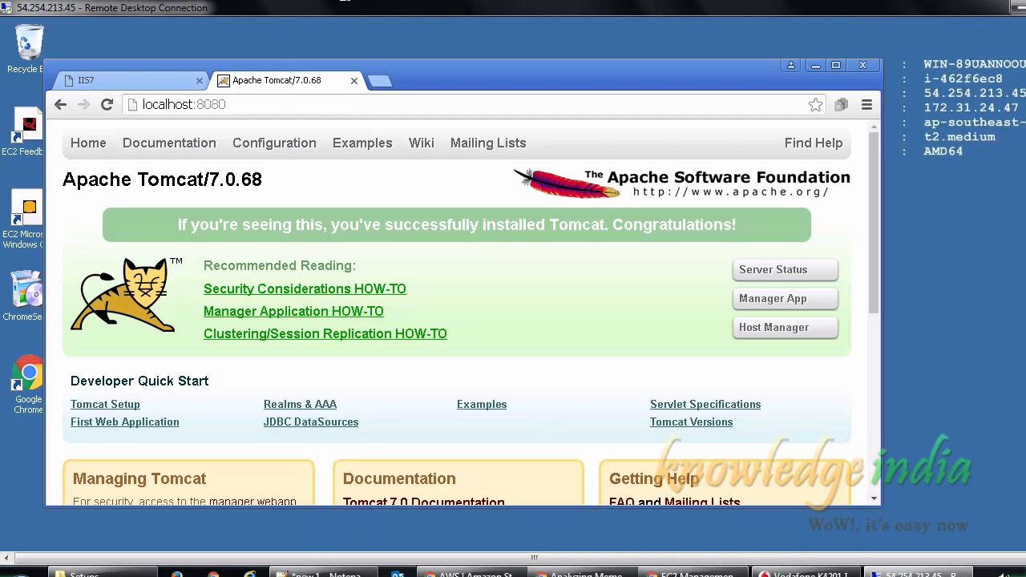
# Reopen the closed IIS7 and Tomcat tabs in the local browser and reload 54.254.213.45:8080 to retest inbound access
pyautogui.click(686, 574)
pyautogui.rightClick(238, 12)
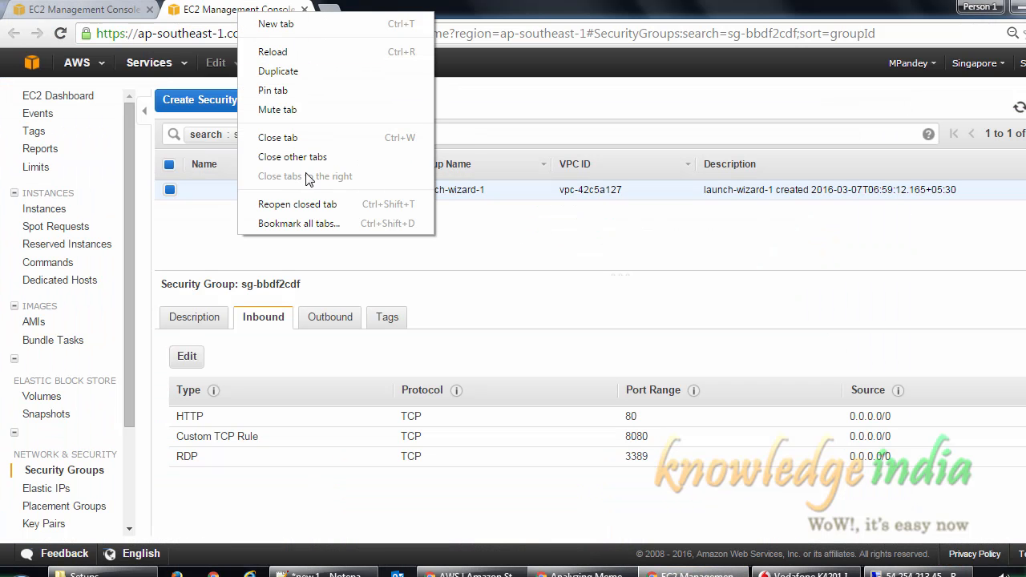
pyautogui.click(297, 204)
pyautogui.rightClick(262, 9)
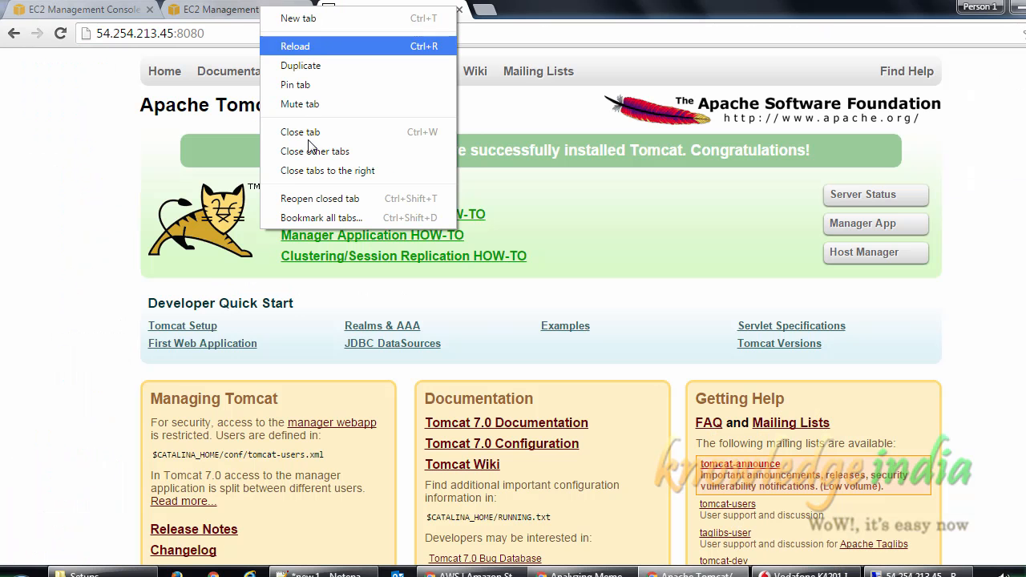
pyautogui.click(313, 197)
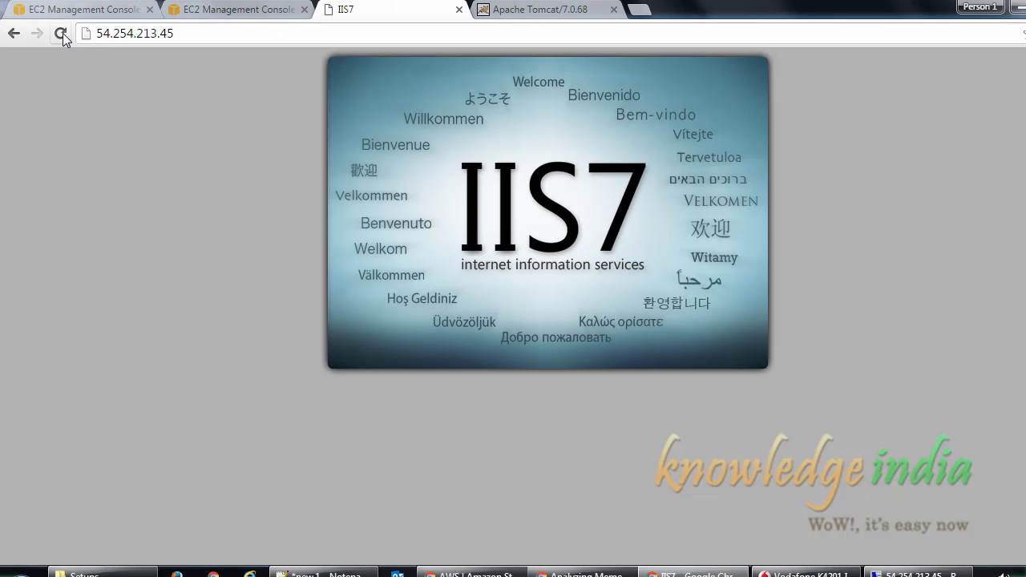
pyautogui.click(562, 8)
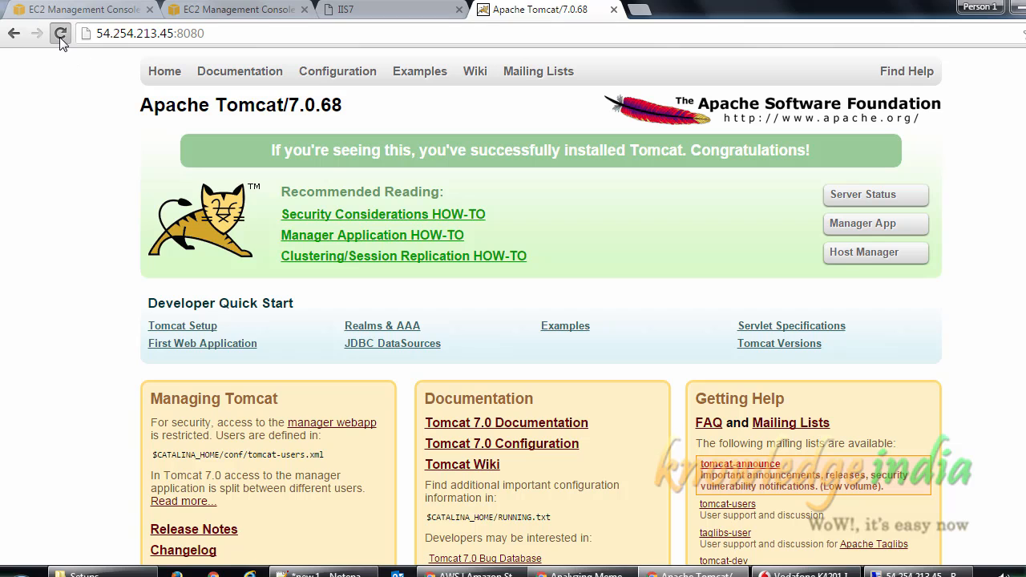
pyautogui.click(60, 36)
# Check the Remote Desktop session, return to the local browser, and display the launch-wizard-1 security group's outbound rules
pyautogui.click(1019, 7)
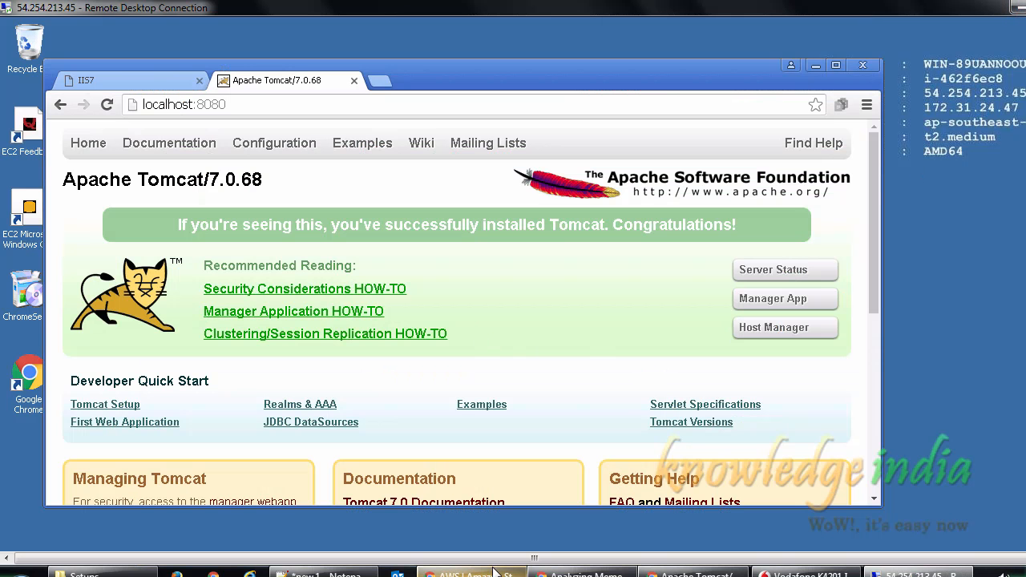
pyautogui.click(694, 574)
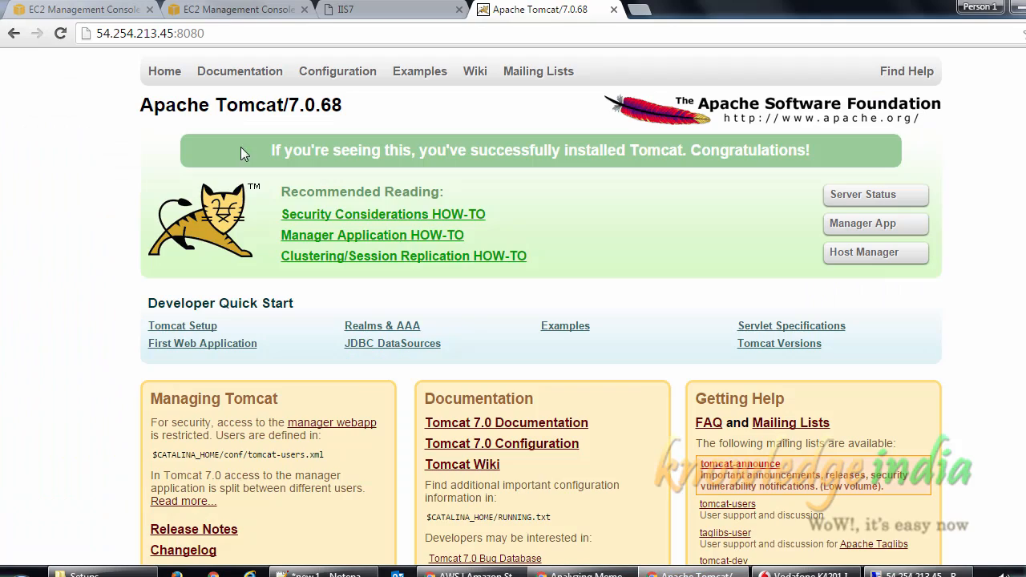
pyautogui.click(225, 9)
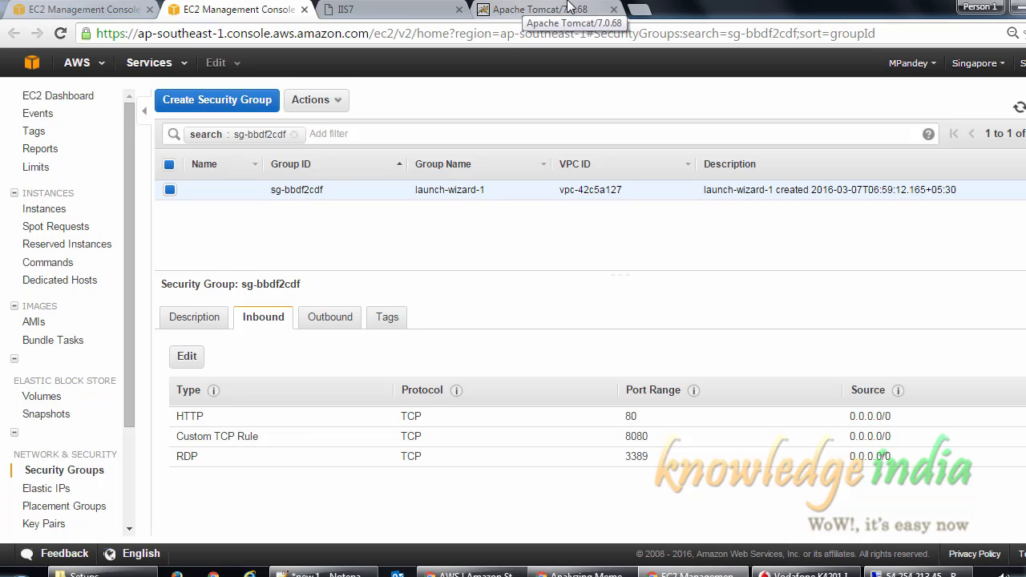
pyautogui.click(337, 321)
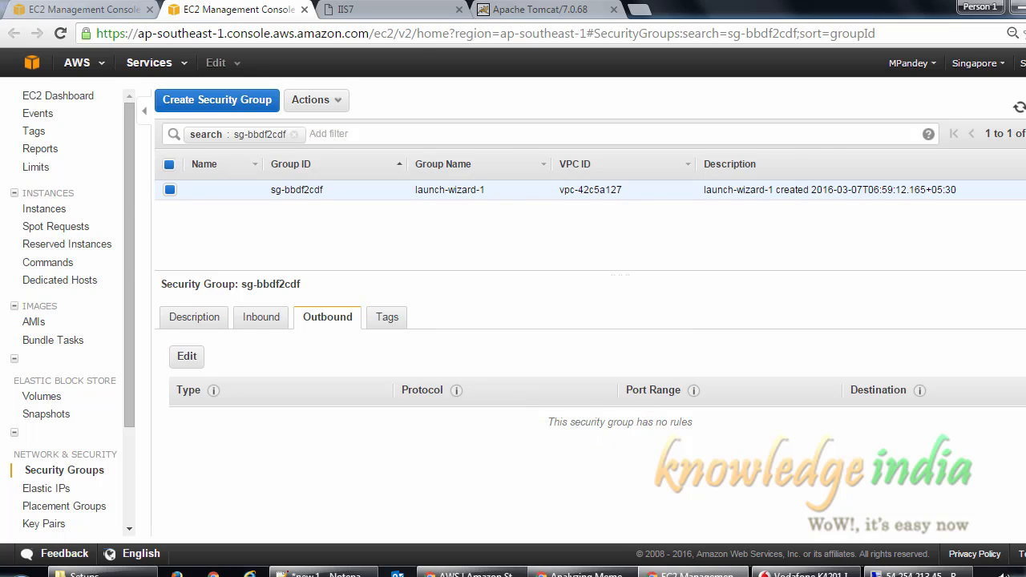
# Load gmail.com in a new tab of the Remote Desktop session's browser to test outbound access, and reposition the browser window
pyautogui.click(915, 574)
pyautogui.click(385, 81)
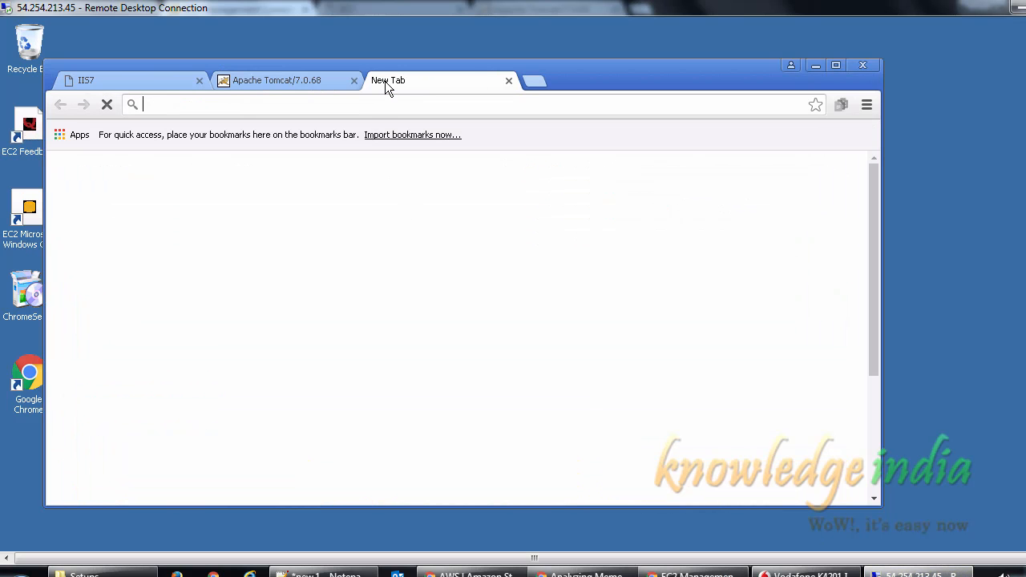
pyautogui.write('gmail.com')
pyautogui.press('Return')
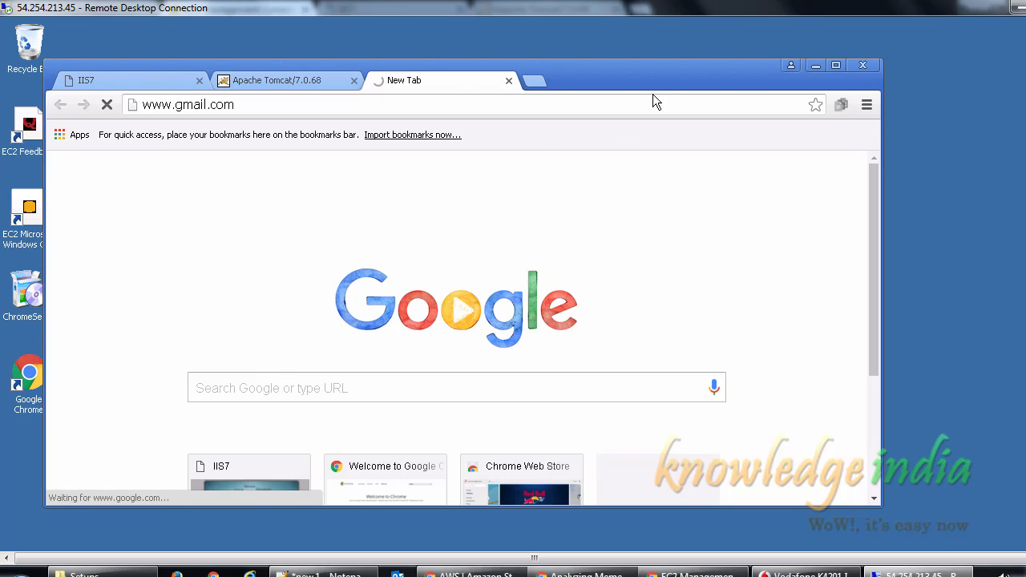
pyautogui.moveTo(660, 71); pyautogui.dragTo(728, 62)
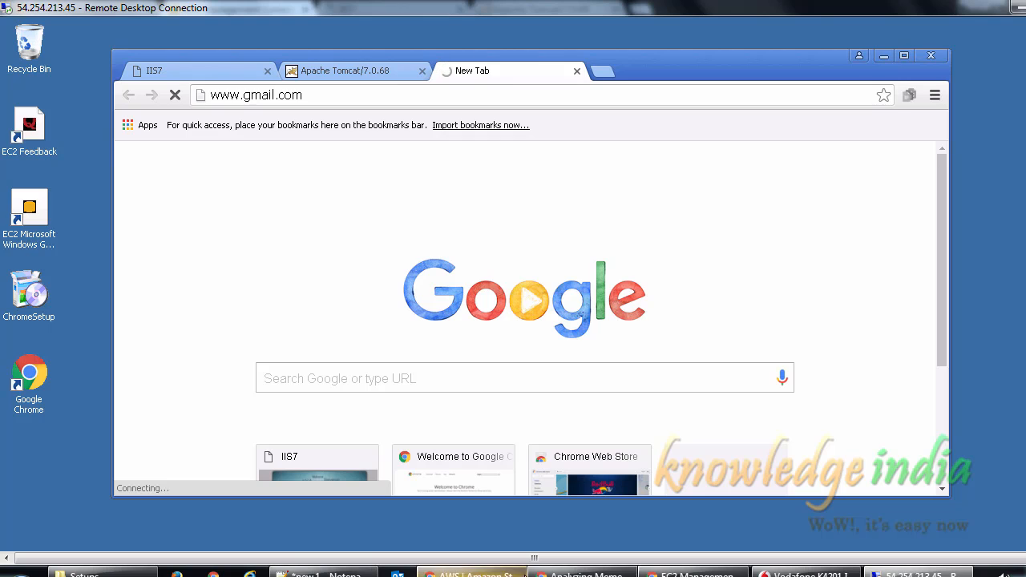
pyautogui.click(583, 574)
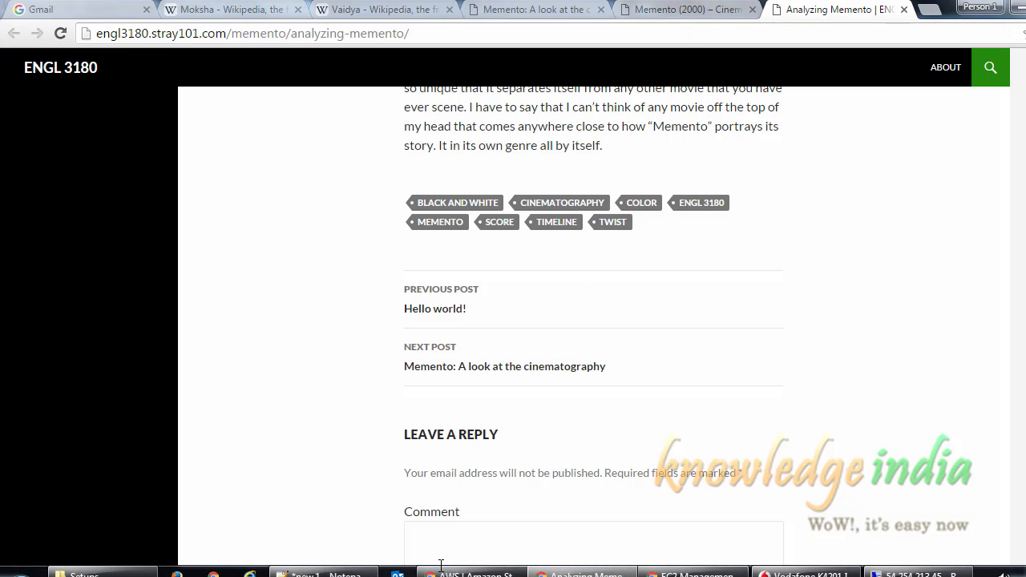
pyautogui.click(472, 575)
pyautogui.click(583, 575)
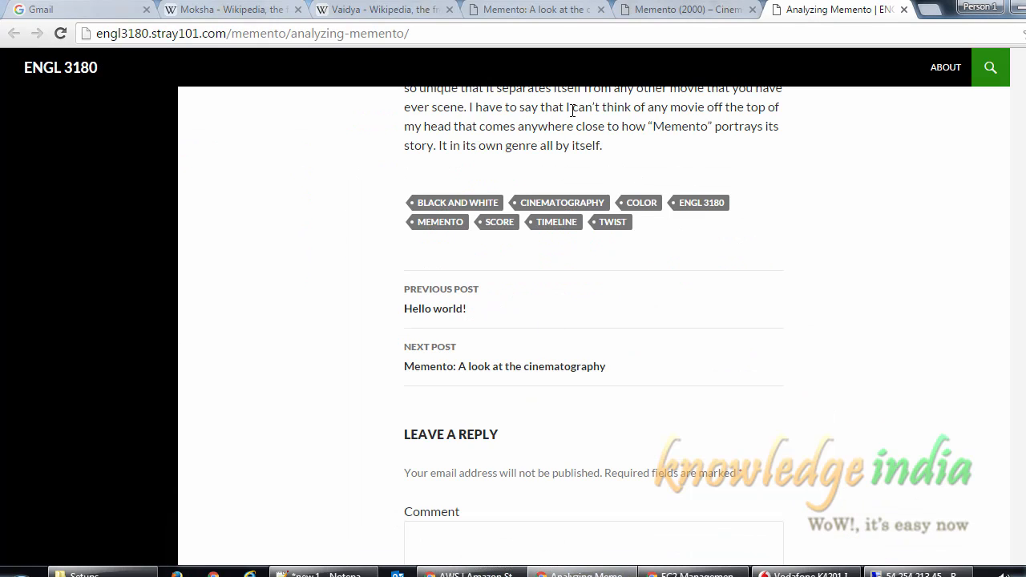
# Switch to the EC2 console and add and save a Custom TCP outbound rule for port 80 with destination Anywhere (0.0.0.0/0)
pyautogui.hotkey('alt', 'Tab')
pyautogui.hotkey('alt', 'Tab')
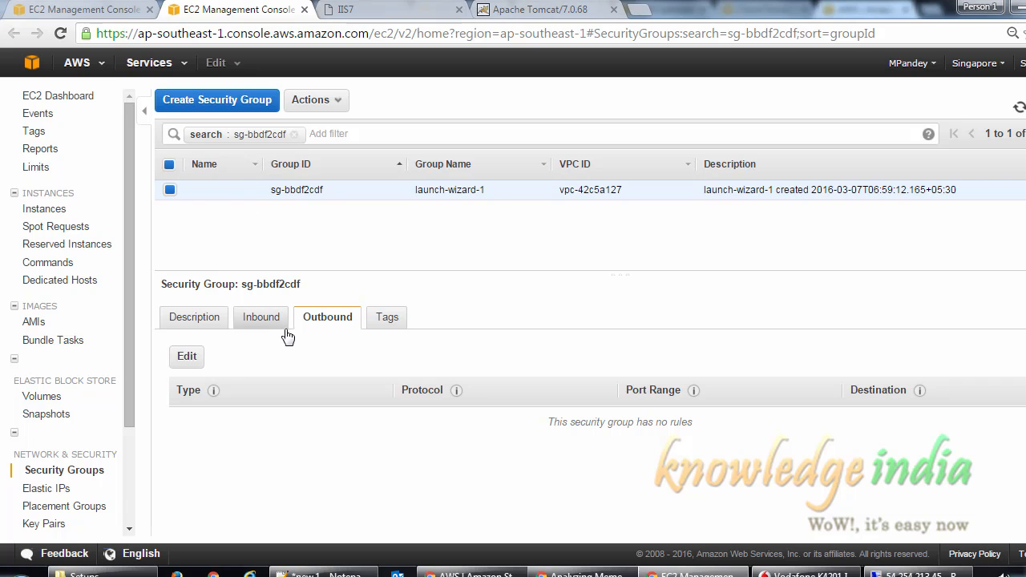
pyautogui.click(183, 358)
pyautogui.click(607, 316)
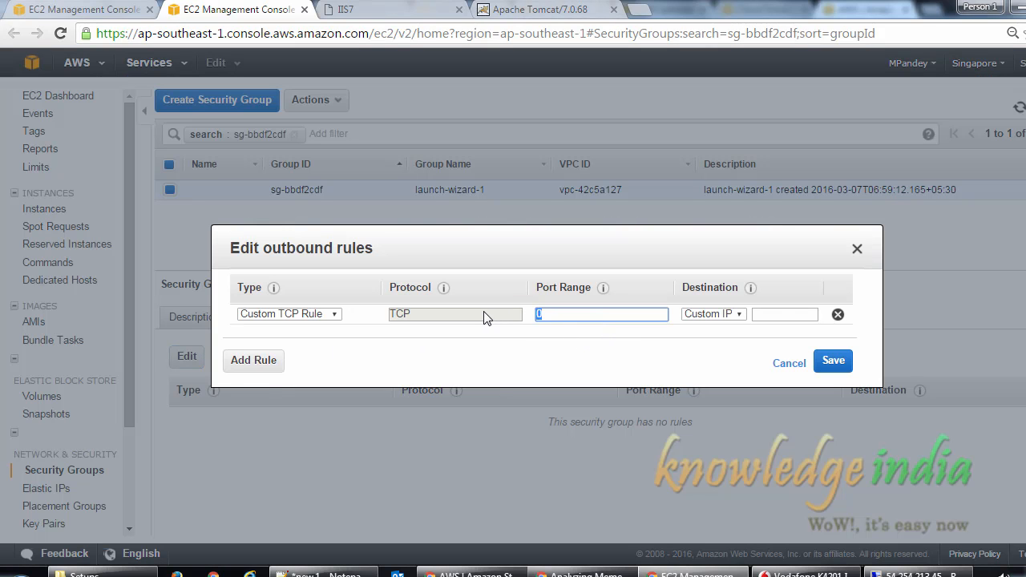
pyautogui.write('80')
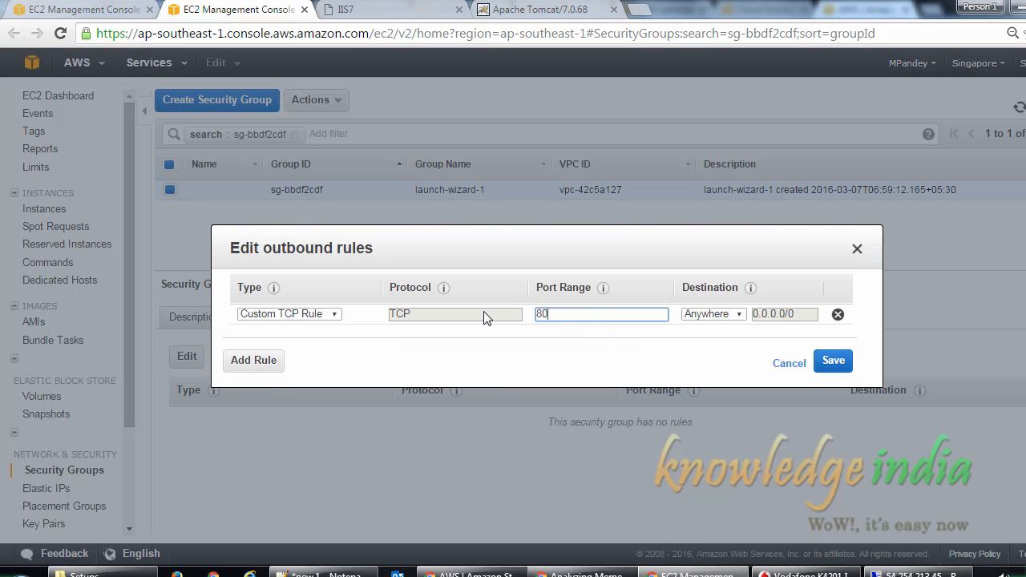
pyautogui.click(831, 363)
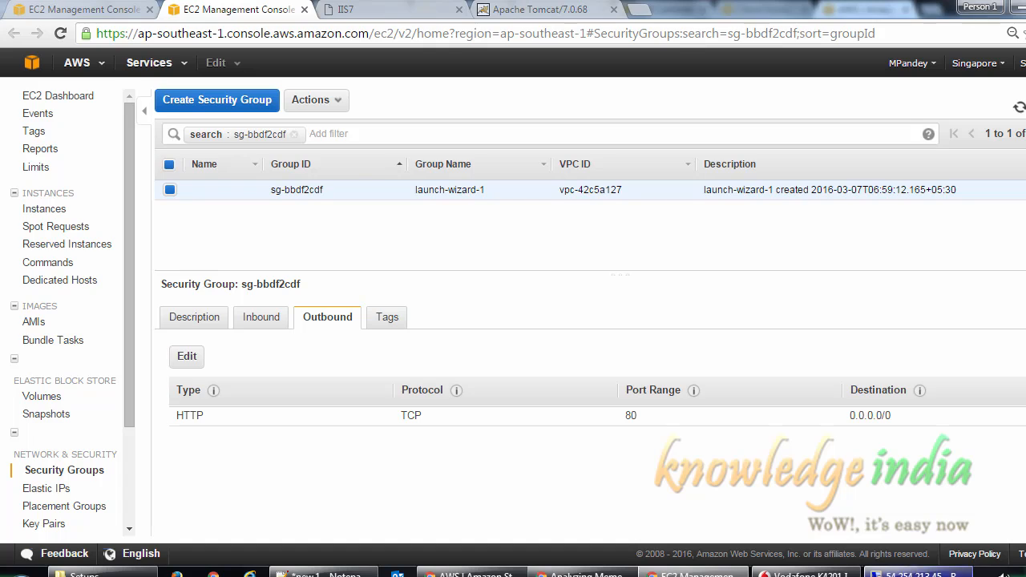
pyautogui.click(881, 574)
pyautogui.click(446, 98)
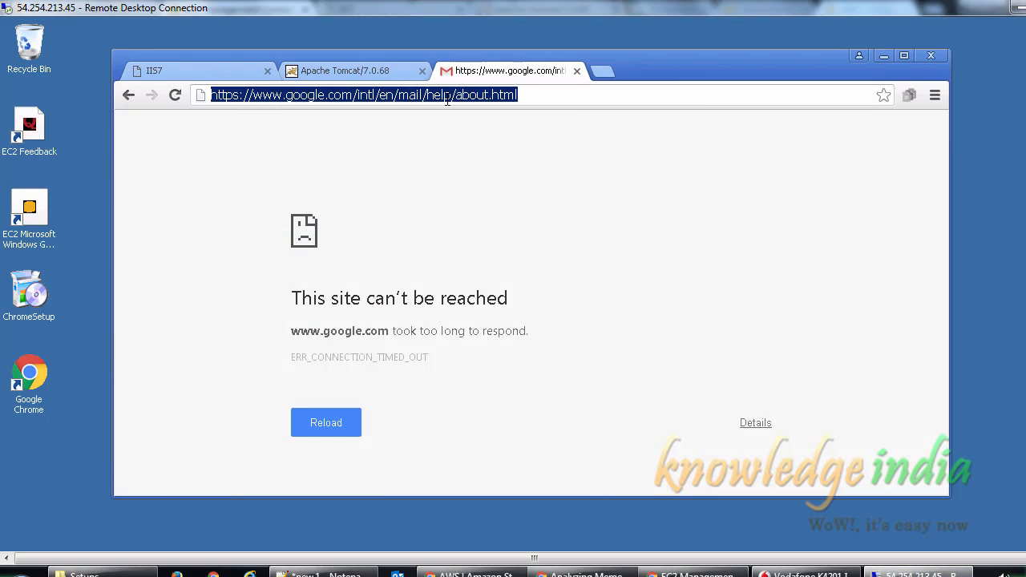
pyautogui.press('Return')
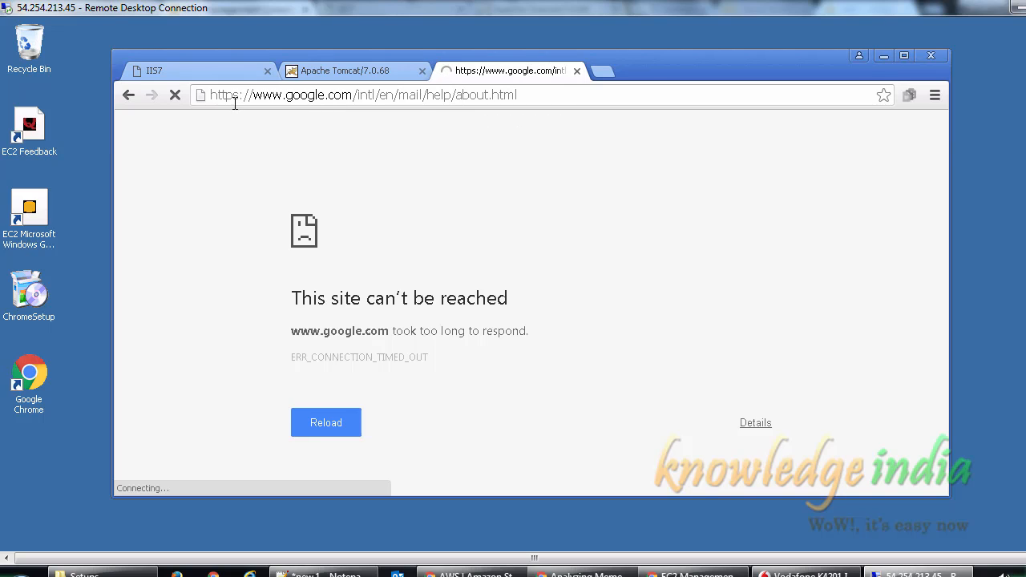
# Load the personal website in a new browser tab to test outbound HTTP access, and compare it with the IIS7 page
pyautogui.click(605, 70)
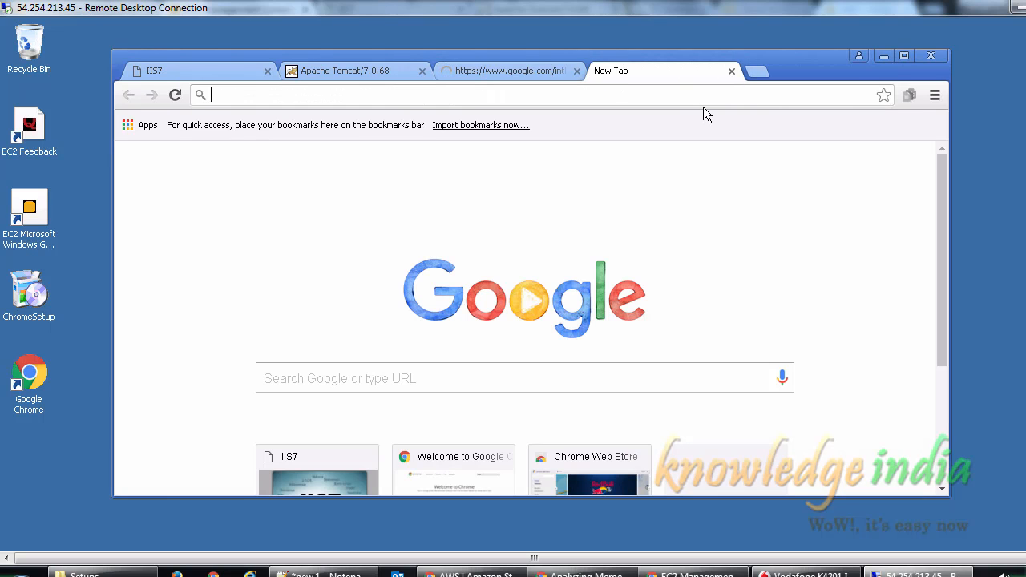
pyautogui.write('mayankp')
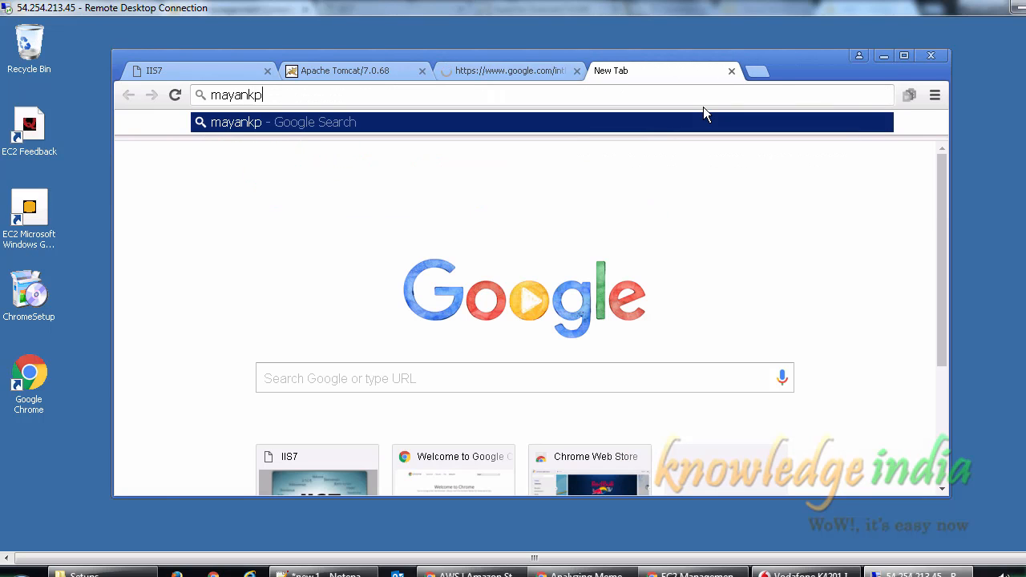
pyautogui.write('andey.com')
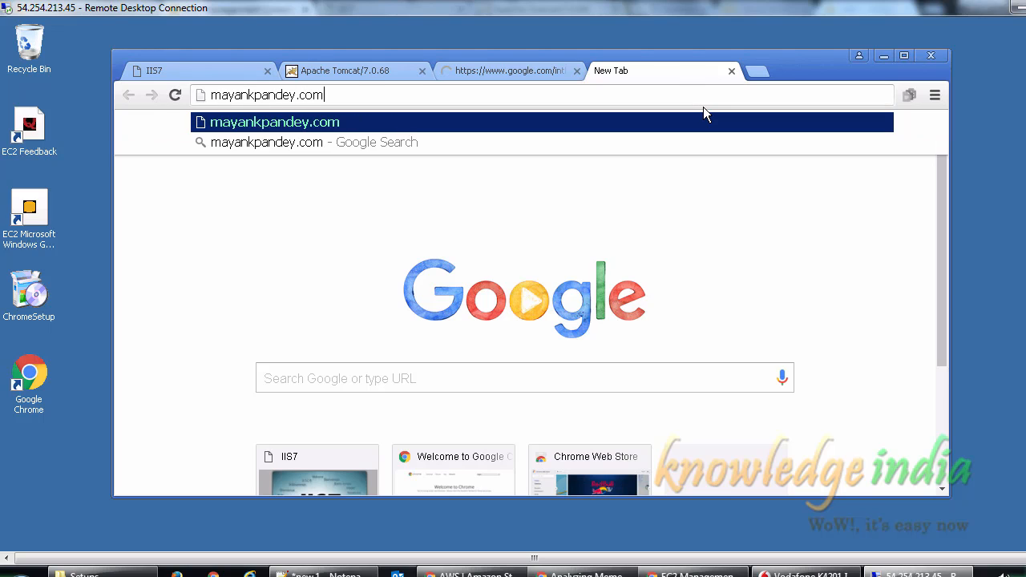
pyautogui.press('Return')
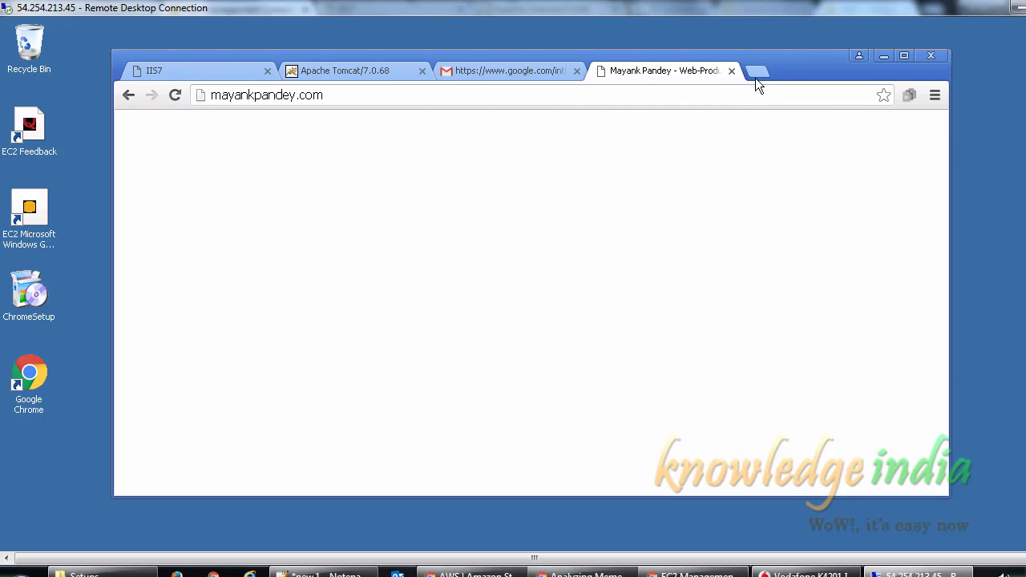
pyautogui.click(250, 74)
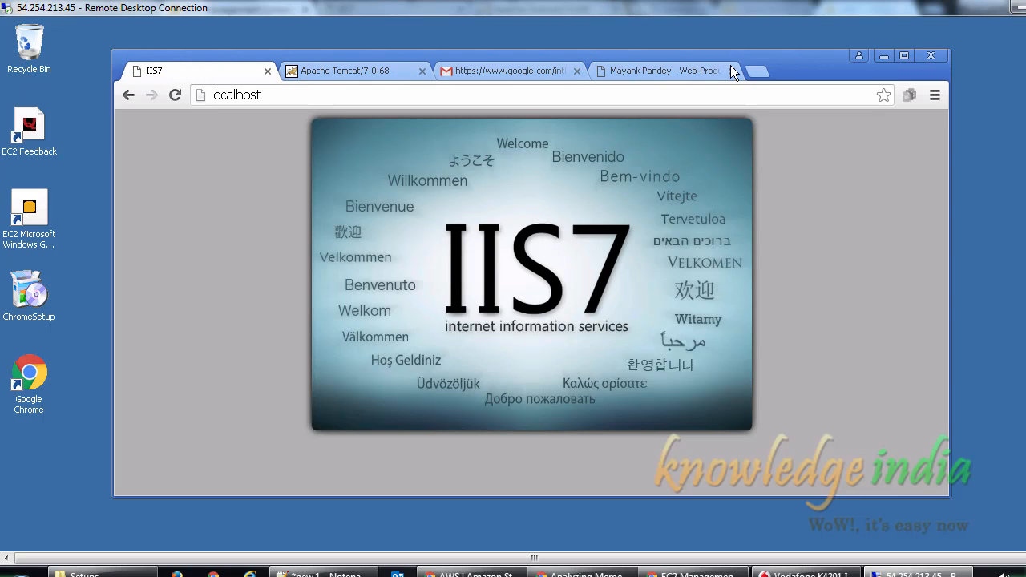
pyautogui.click(683, 71)
# Load google.com in another new tab of the Remote Desktop session's browser to test outbound access
pyautogui.click(761, 69)
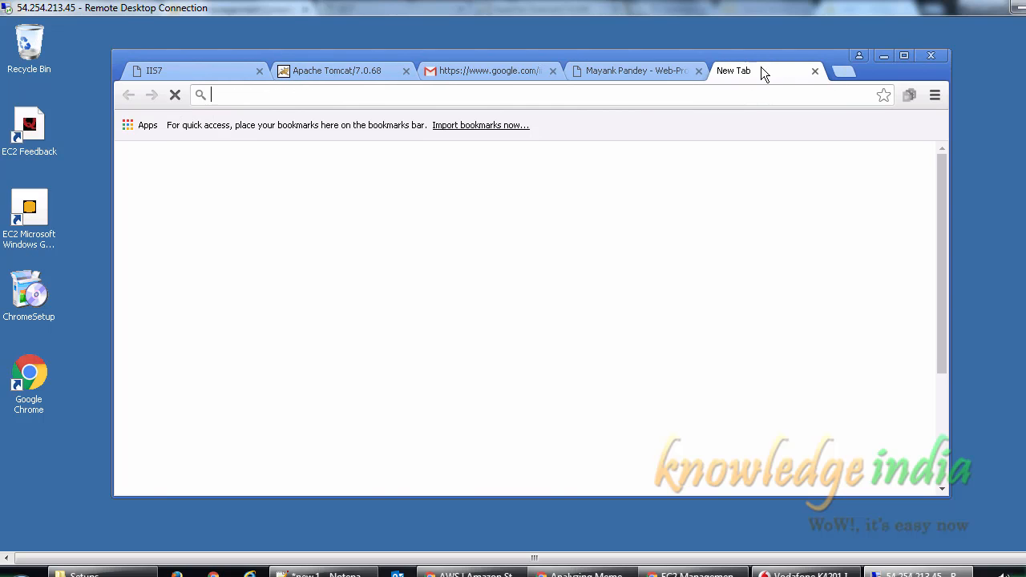
pyautogui.write('google.com')
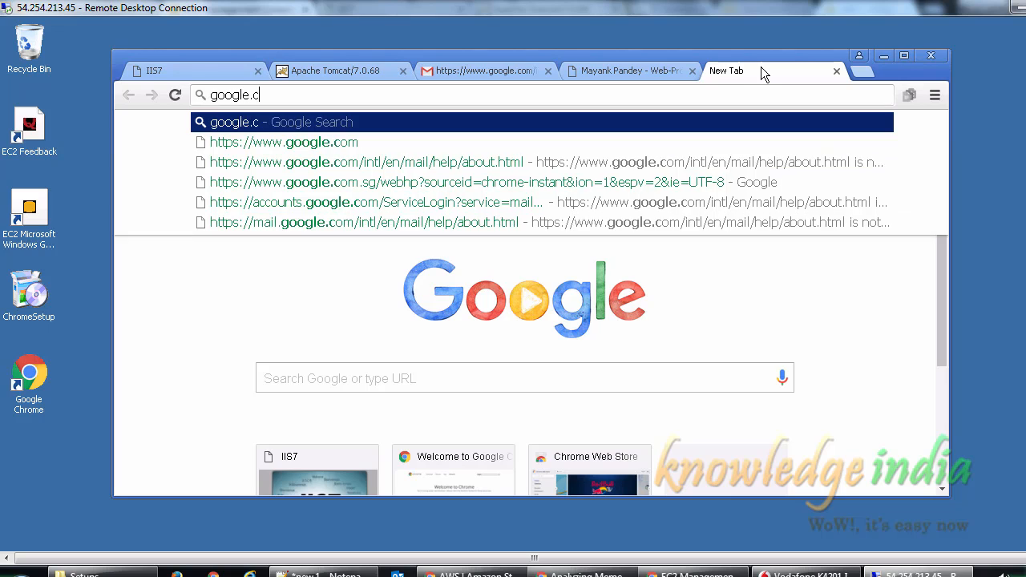
pyautogui.press('Return')
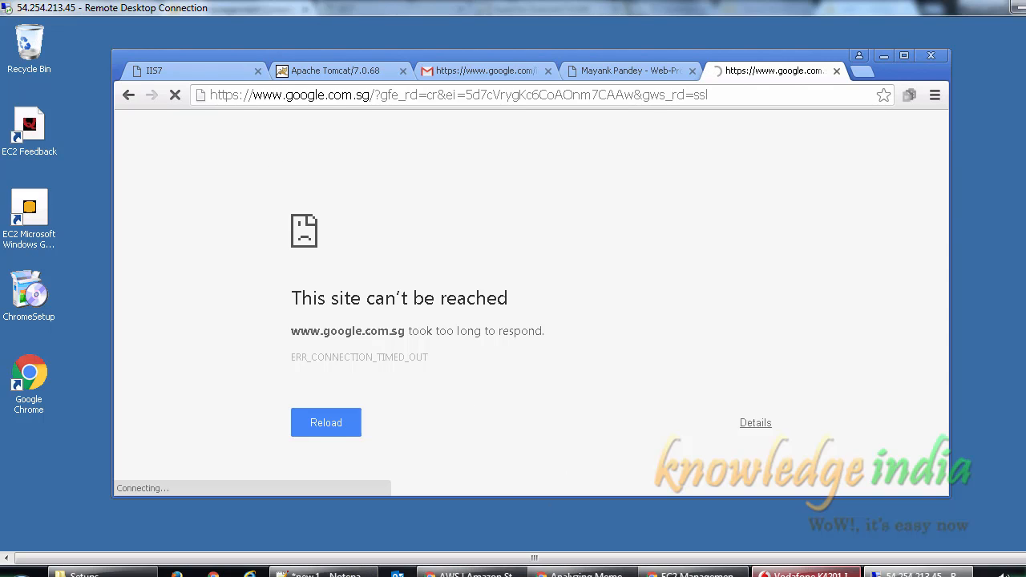
# Switch to the EC2 console and add and save a Custom TCP outbound rule for port 443 with destination Anywhere (0.0.0.0/0)
pyautogui.click(694, 574)
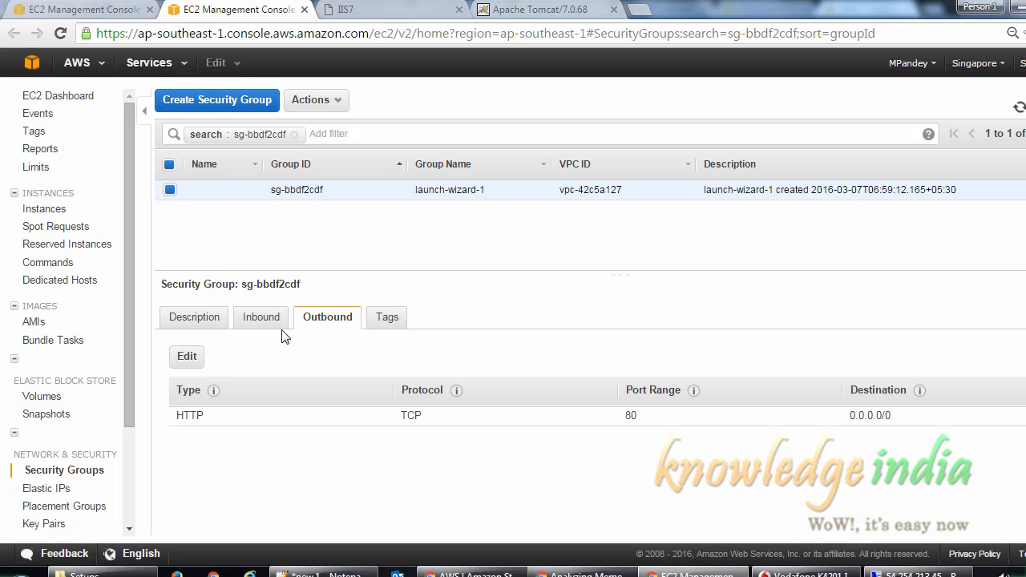
pyautogui.click(197, 359)
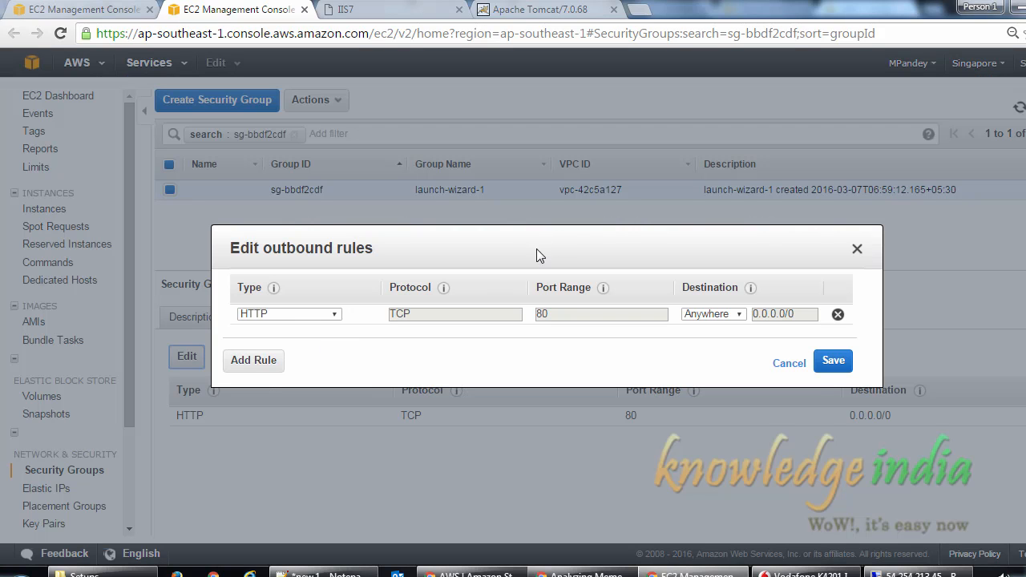
pyautogui.click(282, 362)
pyautogui.click(580, 340)
pyautogui.write('443')
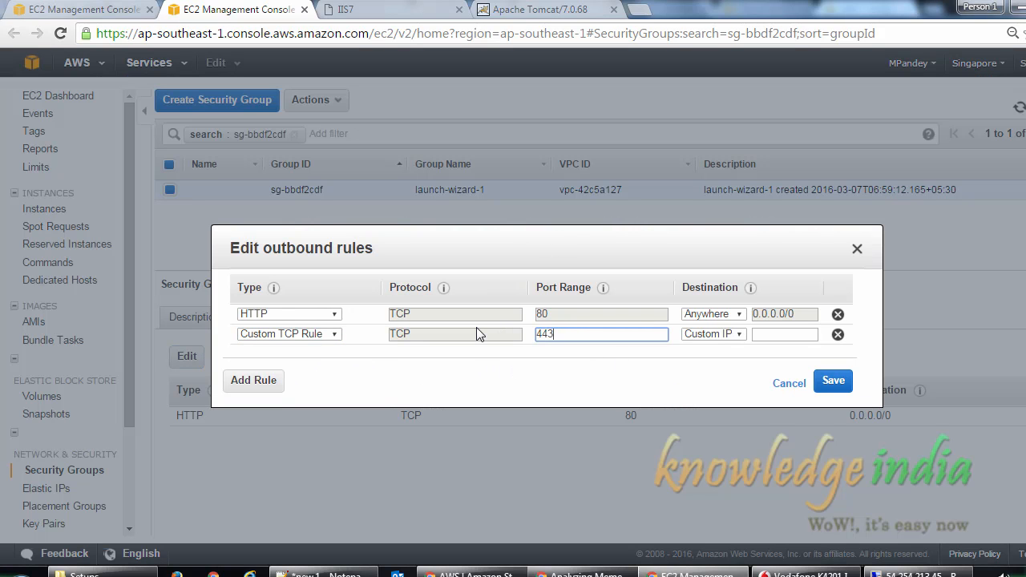
pyautogui.click(835, 383)
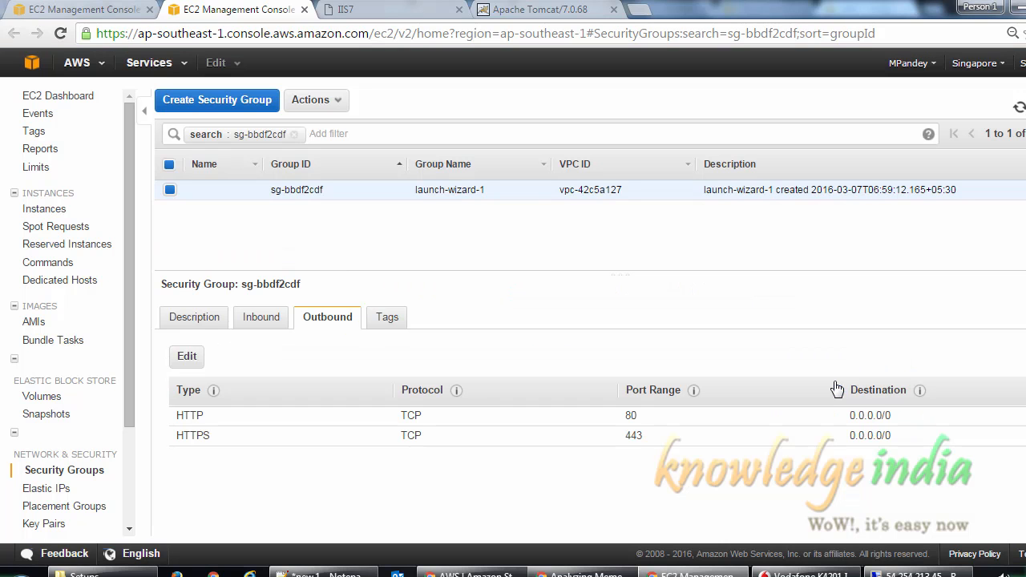
# Switch to the Remote Desktop session and reload the google.com.sg page and the personal website to retest outbound access
pyautogui.click(898, 571)
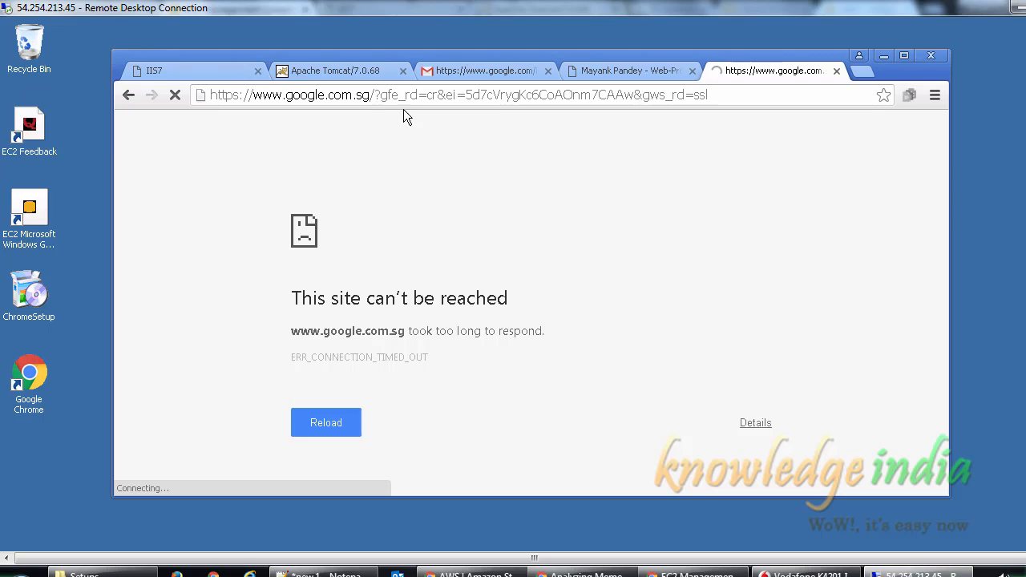
pyautogui.click(178, 97)
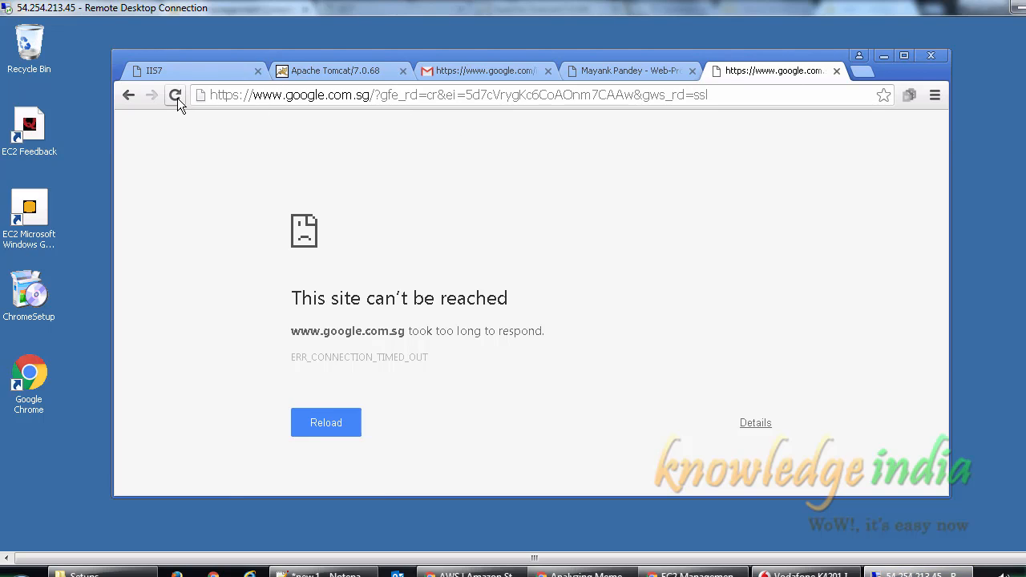
pyautogui.click(177, 98)
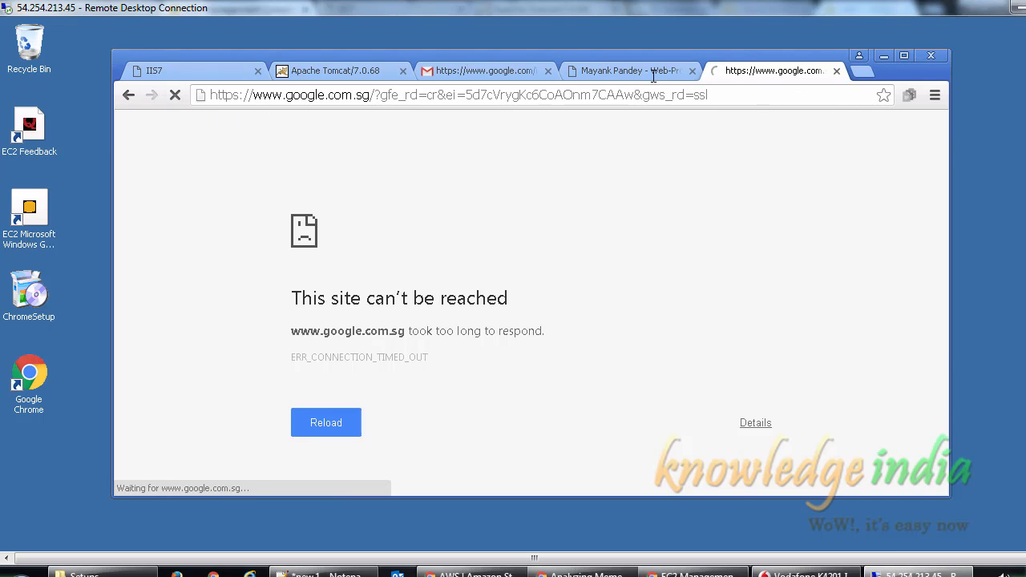
pyautogui.click(598, 71)
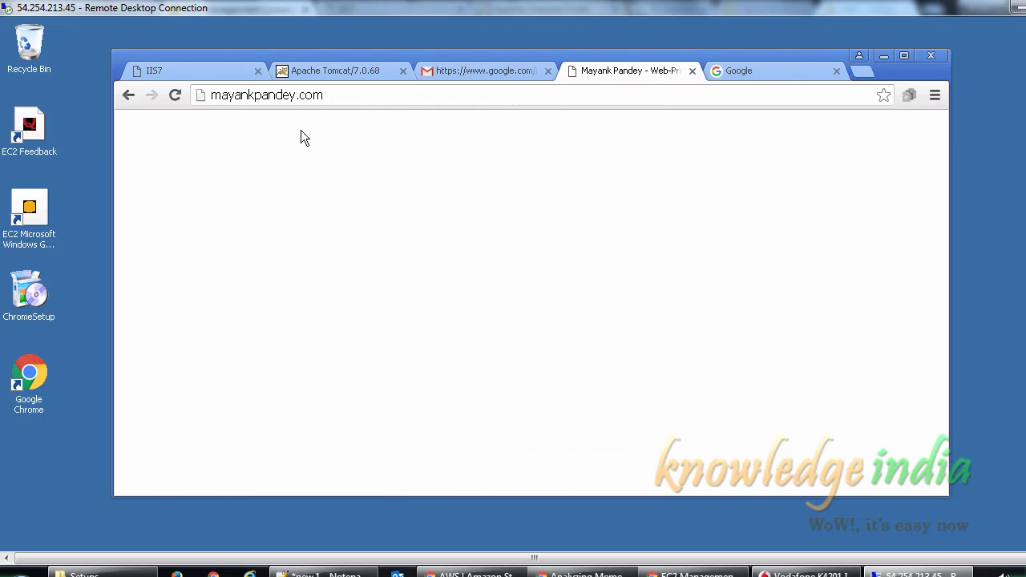
pyautogui.click(165, 97)
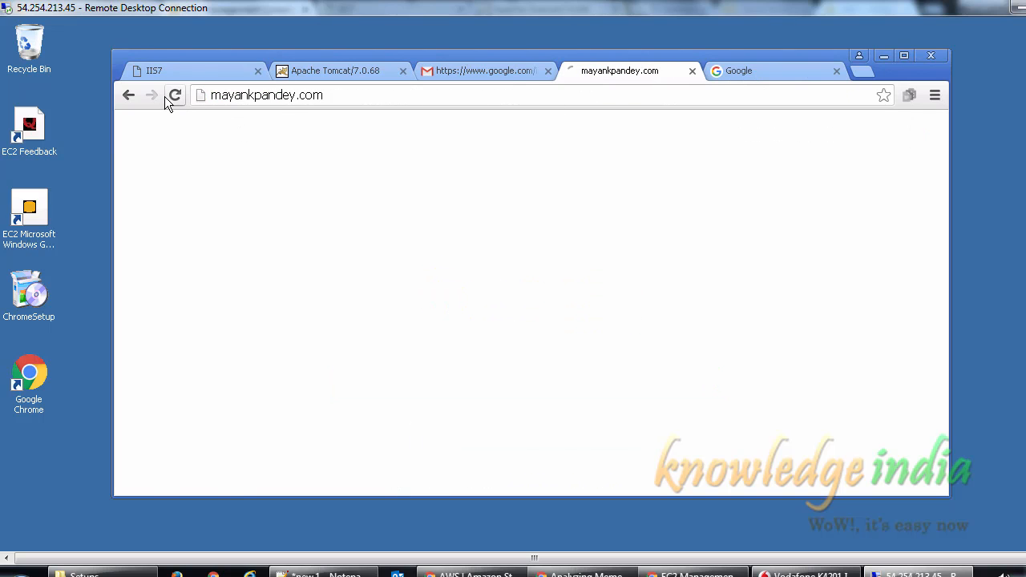
# Reload the Gmail about page, close the personal website's tab, and return to the EC2 console after checking the Google page
pyautogui.click(483, 70)
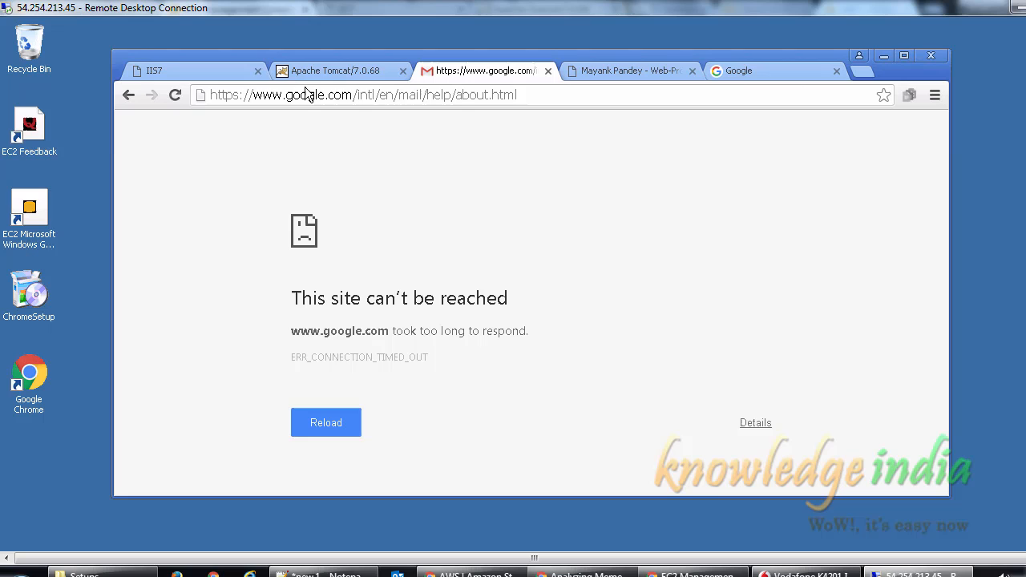
pyautogui.click(173, 97)
pyautogui.click(692, 71)
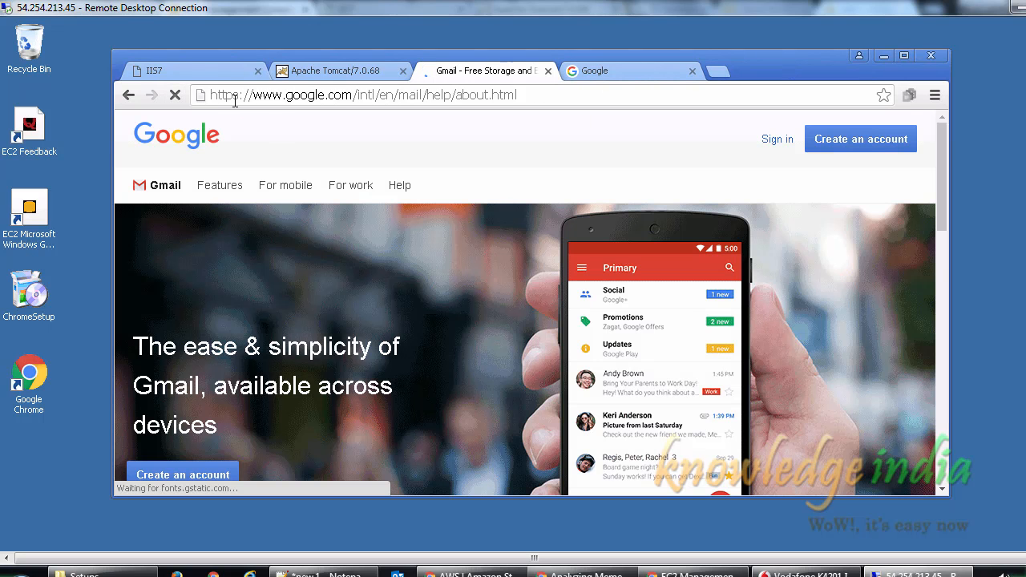
pyautogui.click(631, 72)
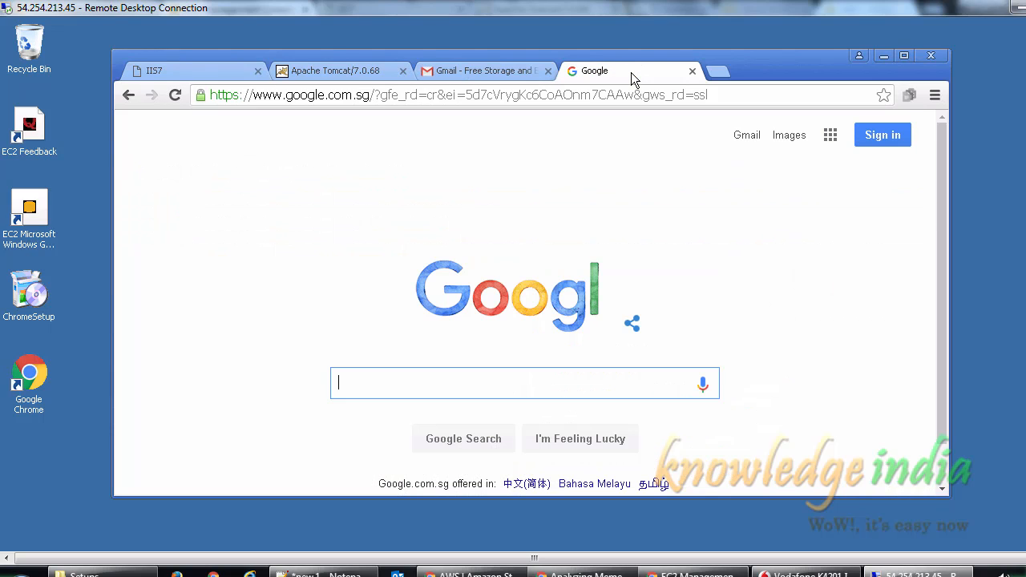
pyautogui.click(1020, 7)
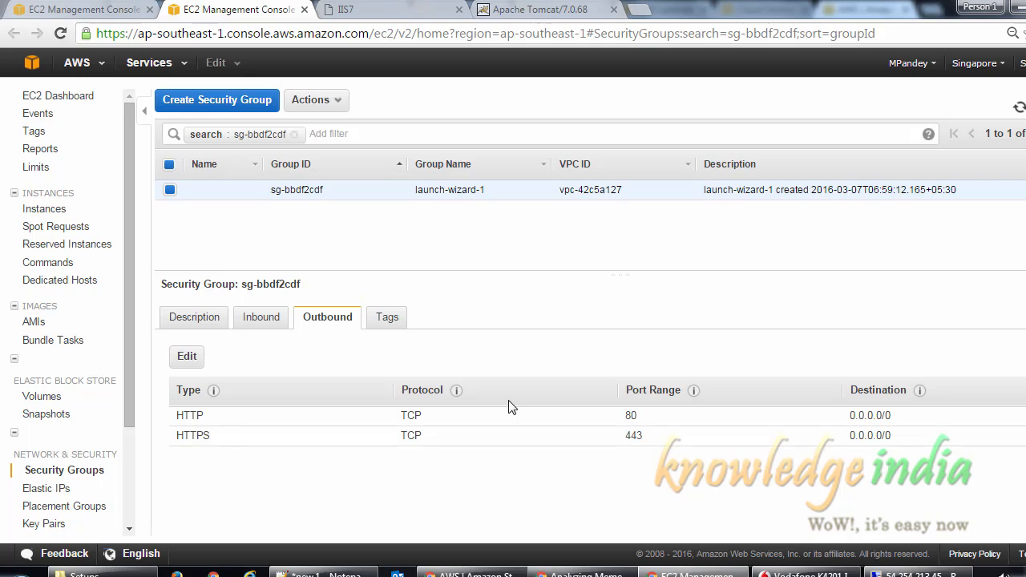
# Draft a Custom TCP outbound rule for port 1521 with a Custom IP destination, remove the HTTP and HTTPS rules, and cancel the edit
pyautogui.click(186, 357)
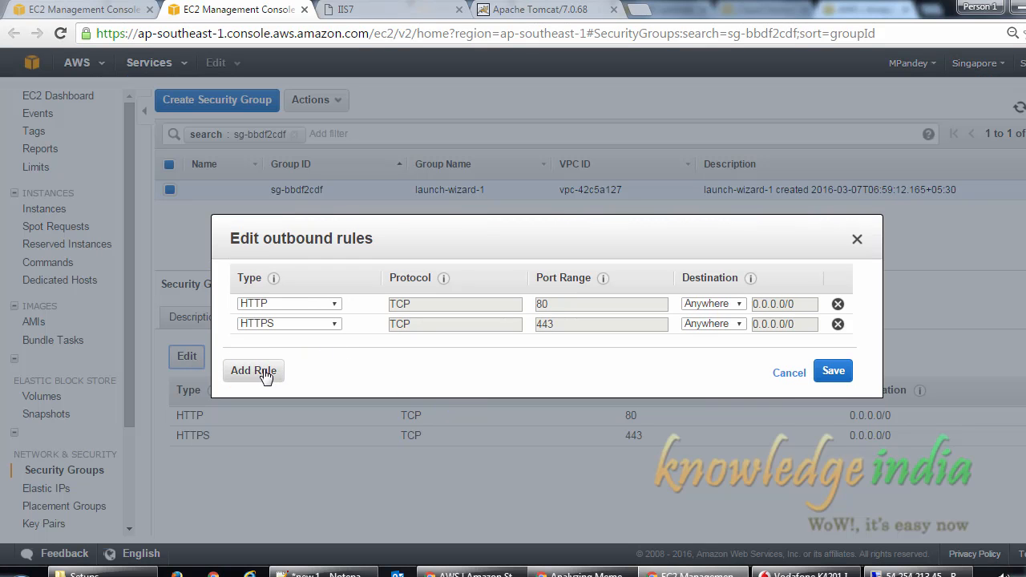
pyautogui.click(254, 371)
pyautogui.click(574, 344)
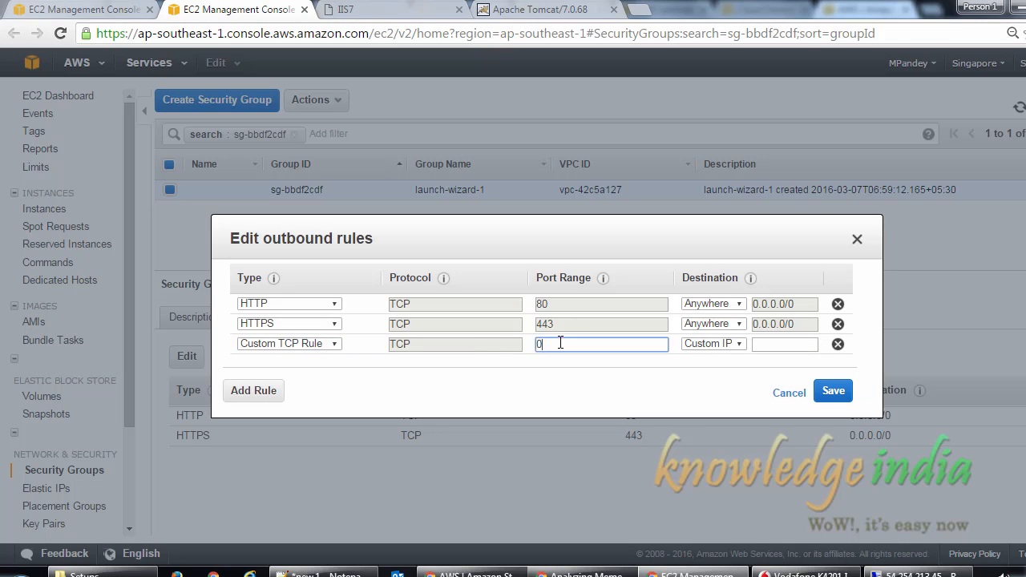
pyautogui.write('1521')
pyautogui.click(705, 345)
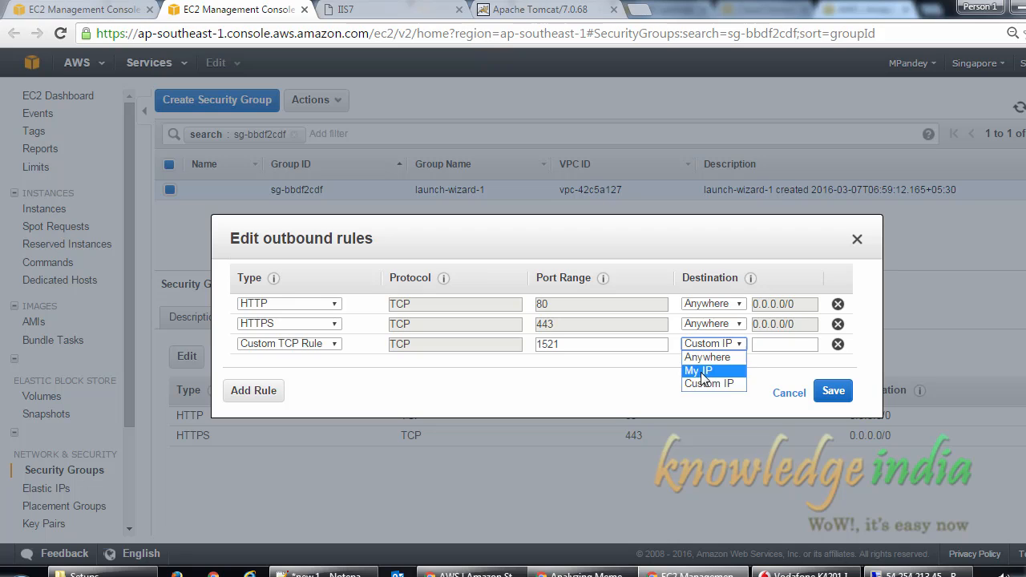
pyautogui.click(696, 383)
pyautogui.click(786, 344)
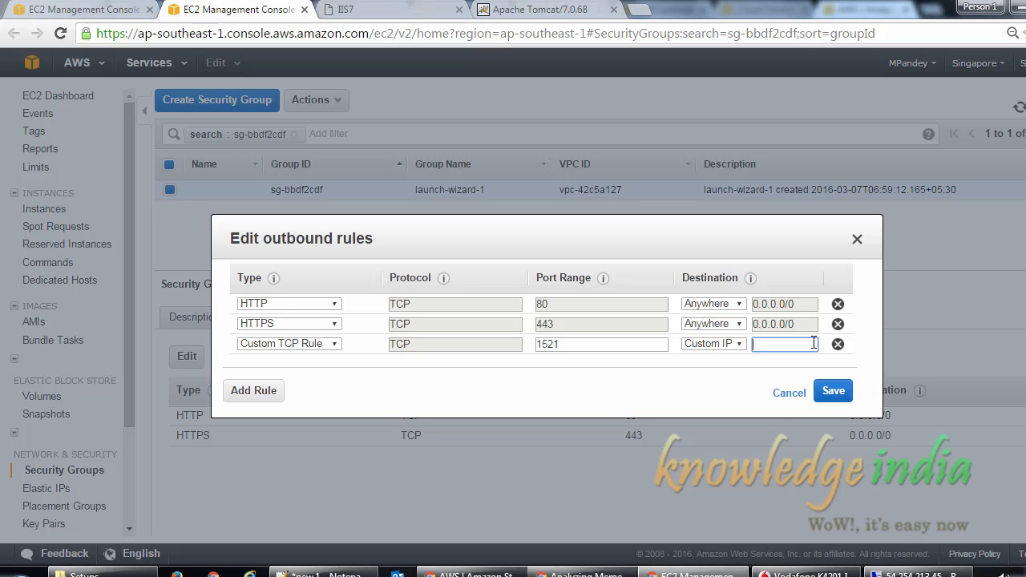
pyautogui.click(838, 324)
pyautogui.click(838, 304)
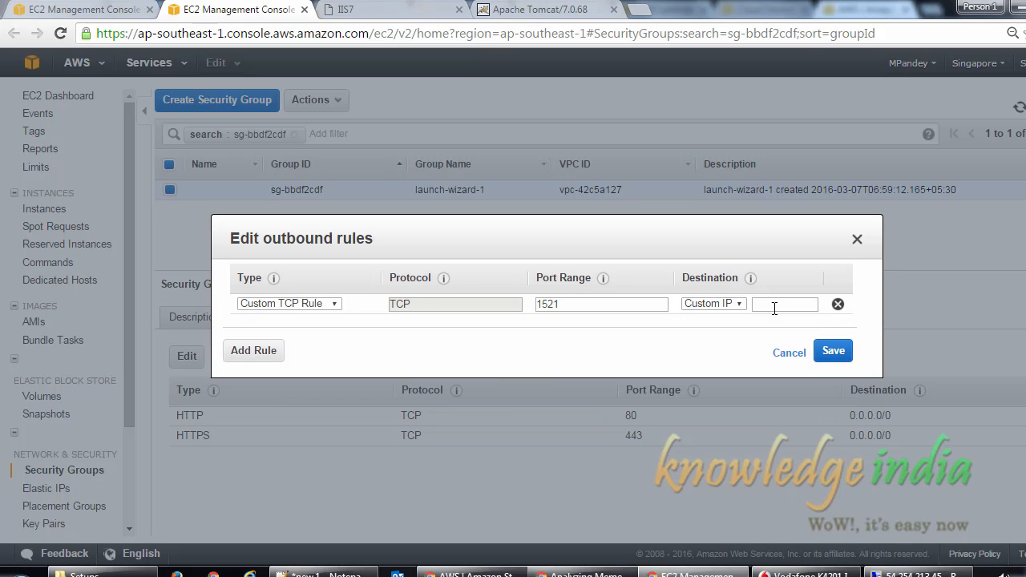
pyautogui.click(786, 354)
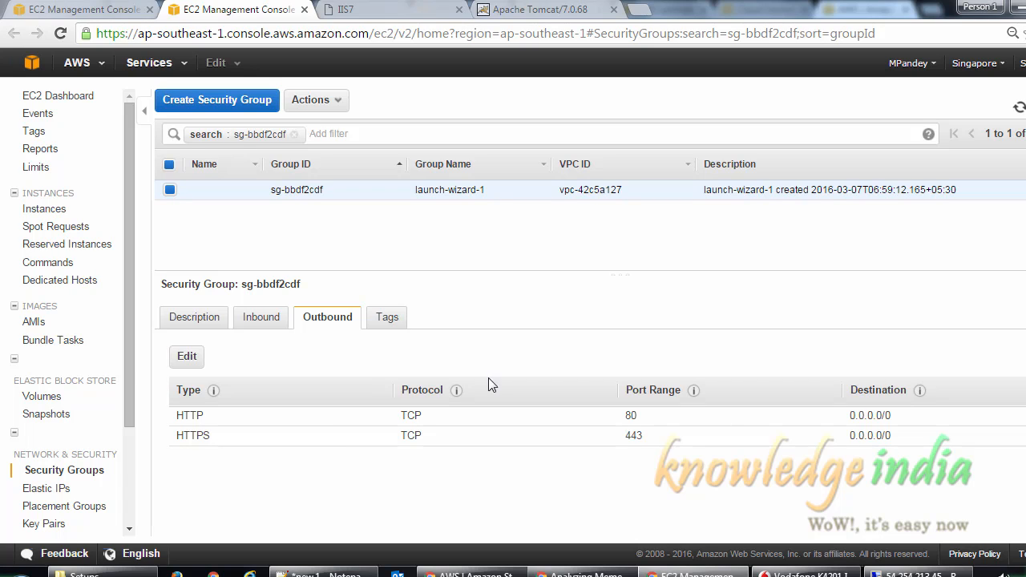
# Review the launch-wizard-1 security group's inbound rules and return to its outbound rules
pyautogui.click(269, 320)
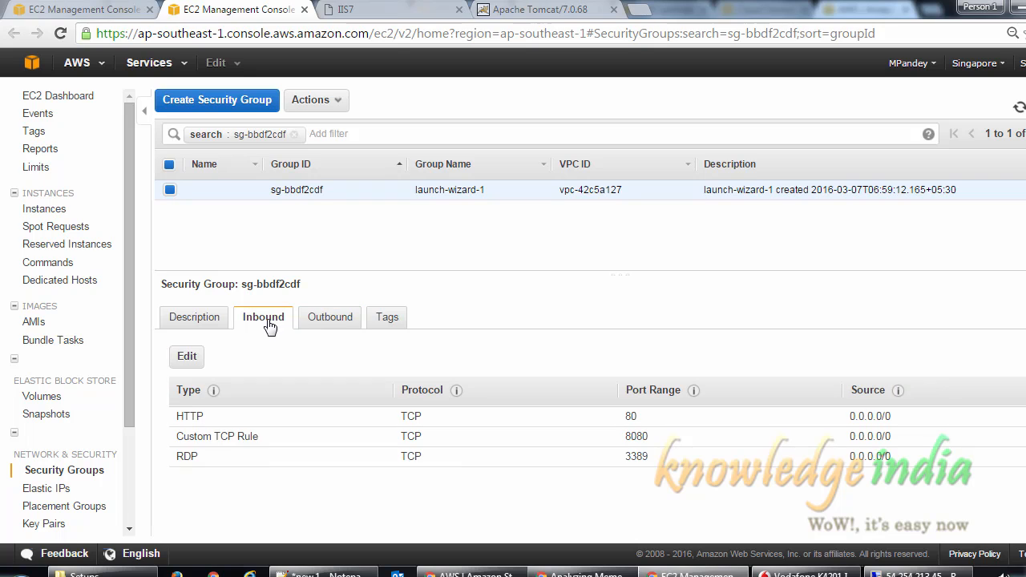
pyautogui.click(328, 322)
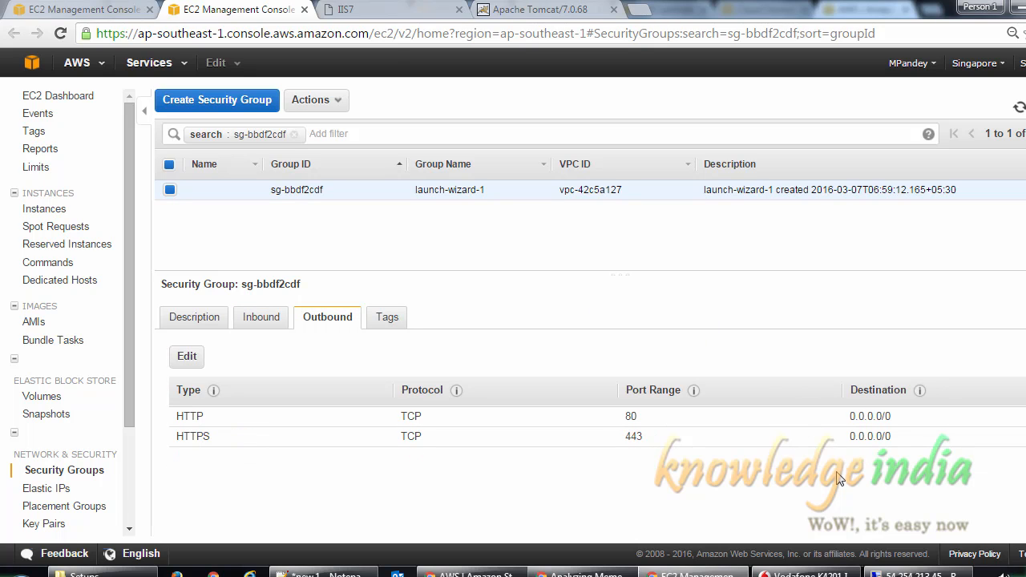